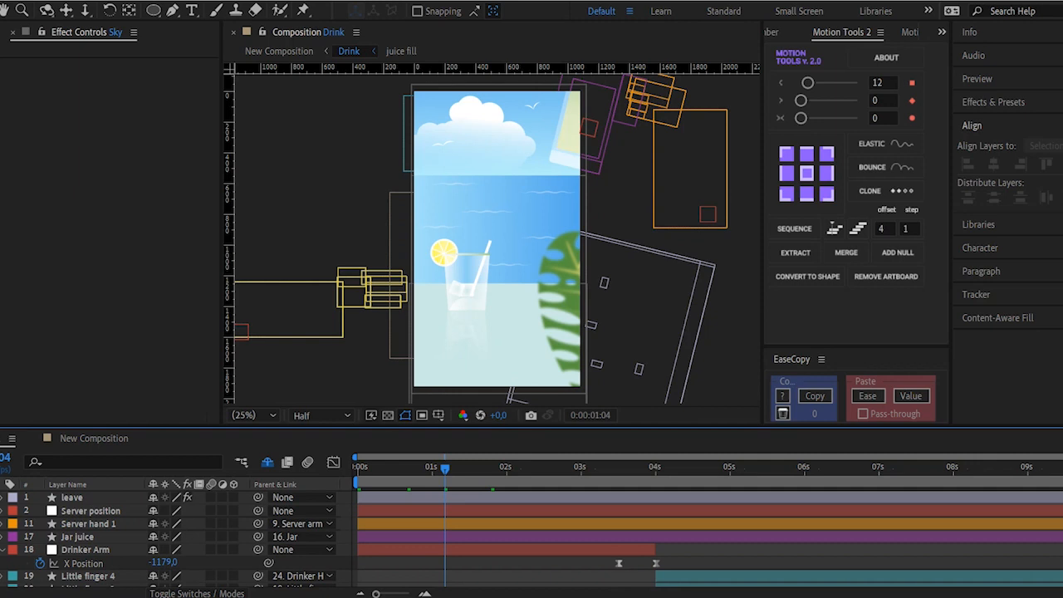
Preview the Drink composition's animation from near its beginning
{"action": "left_click", "coordinate": [386, 470]}
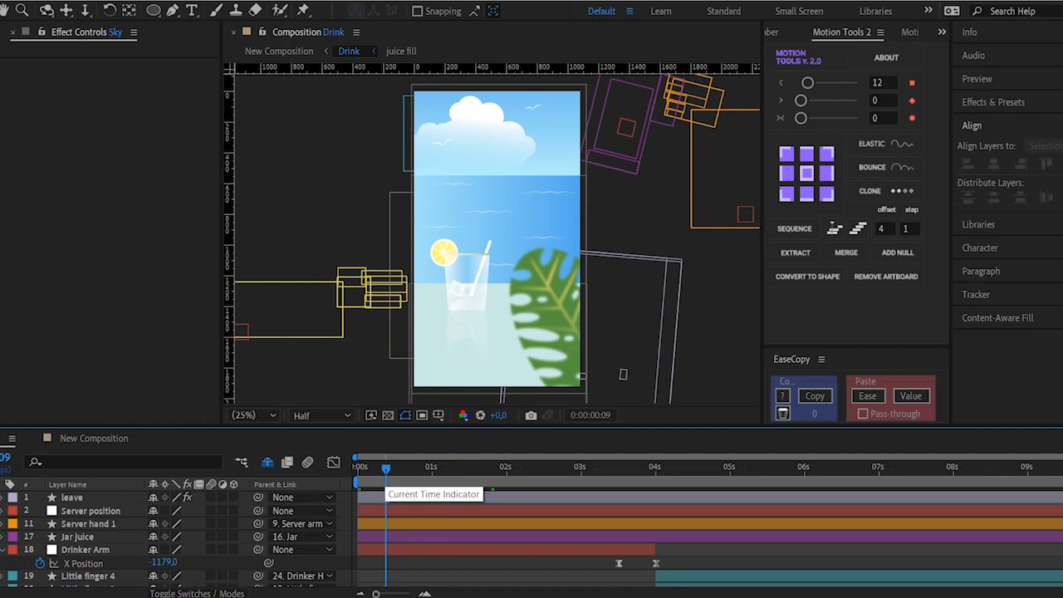
{"action": "key", "text": "space"}
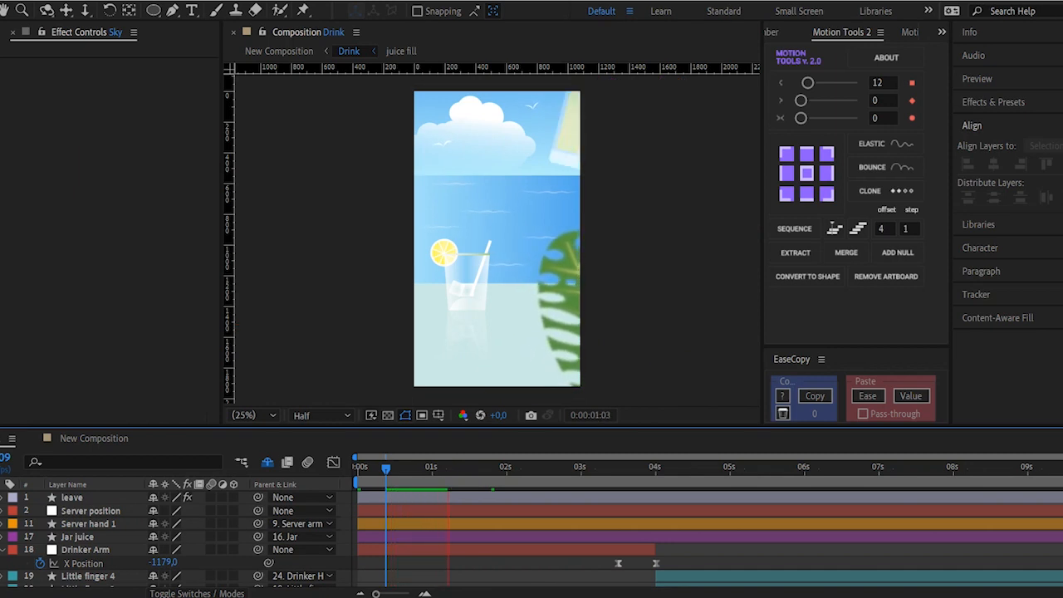
{"action": "key", "text": "space"}
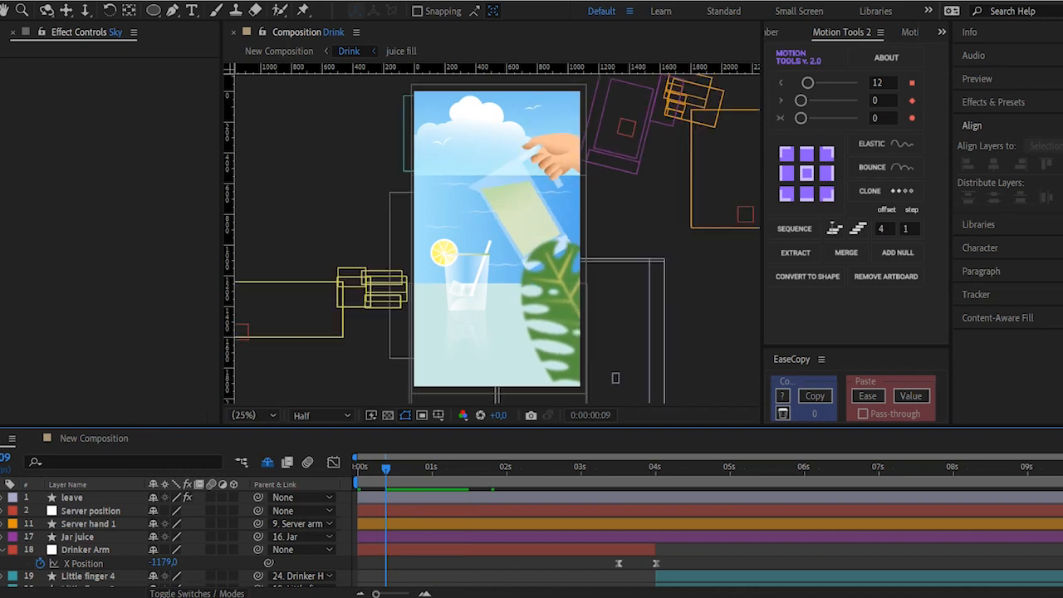
{"action": "left_click", "coordinate": [358, 469]}
{"action": "key", "text": "space"}
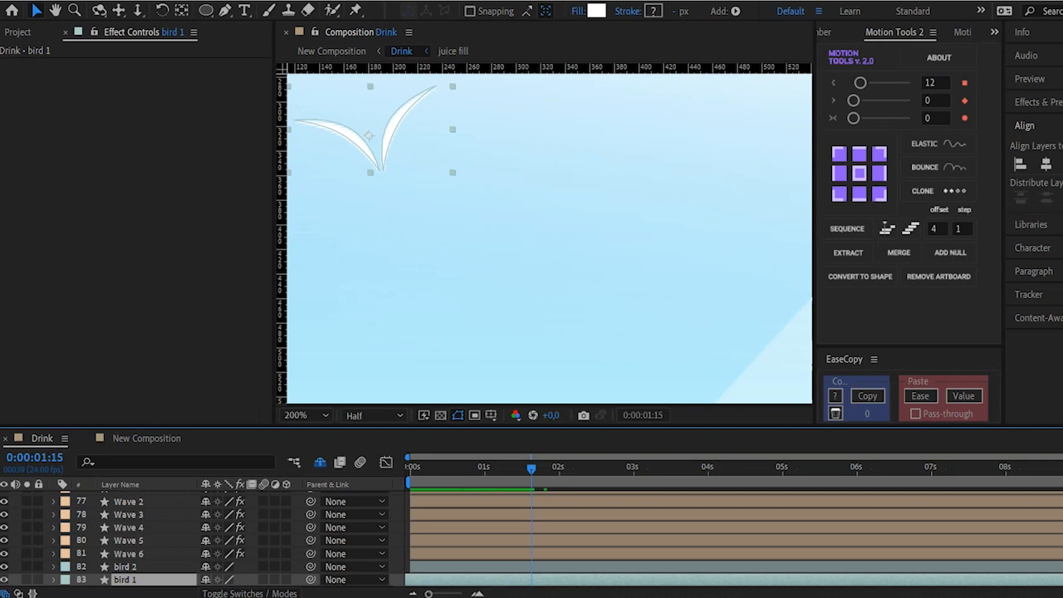
Reveal the bird 1 layer's wing Rotation keyframes and examine the Group 1 Rotation expression and the flapping motion
{"action": "key", "text": "u"}
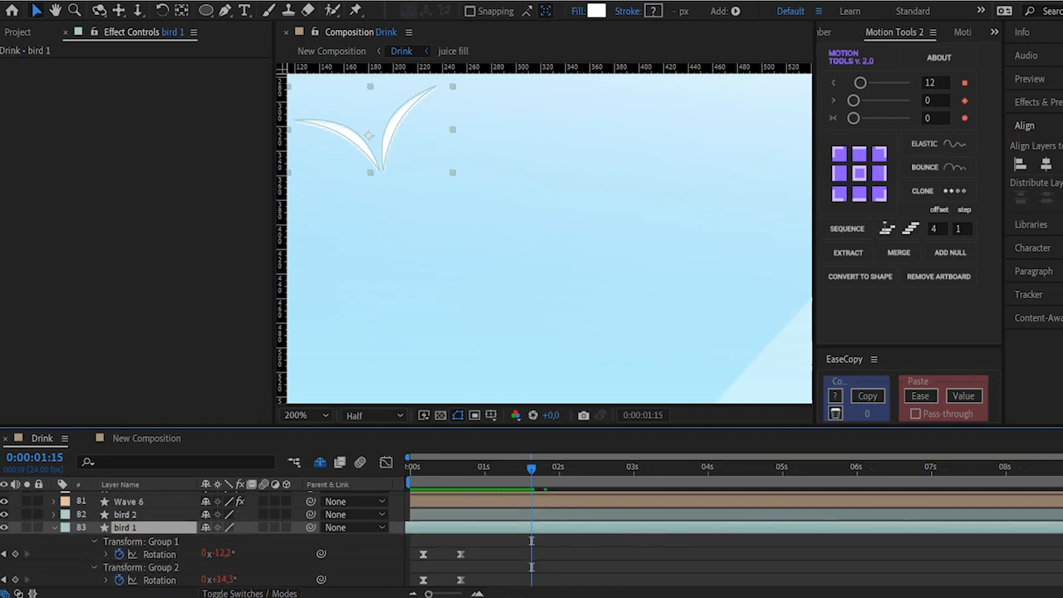
{"action": "left_click", "coordinate": [141, 542]}
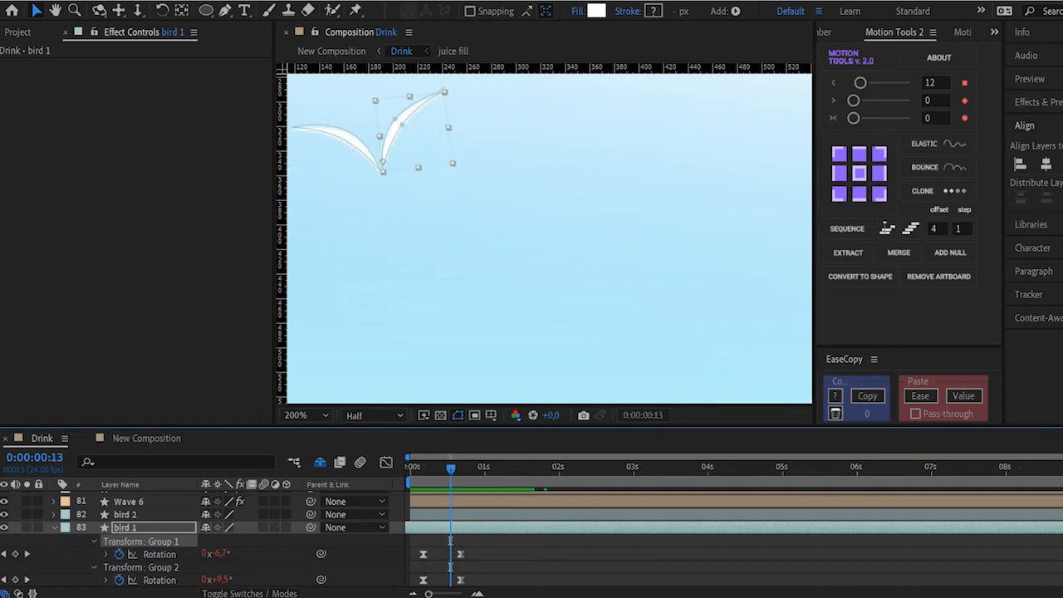
{"action": "left_click", "coordinate": [105, 554]}
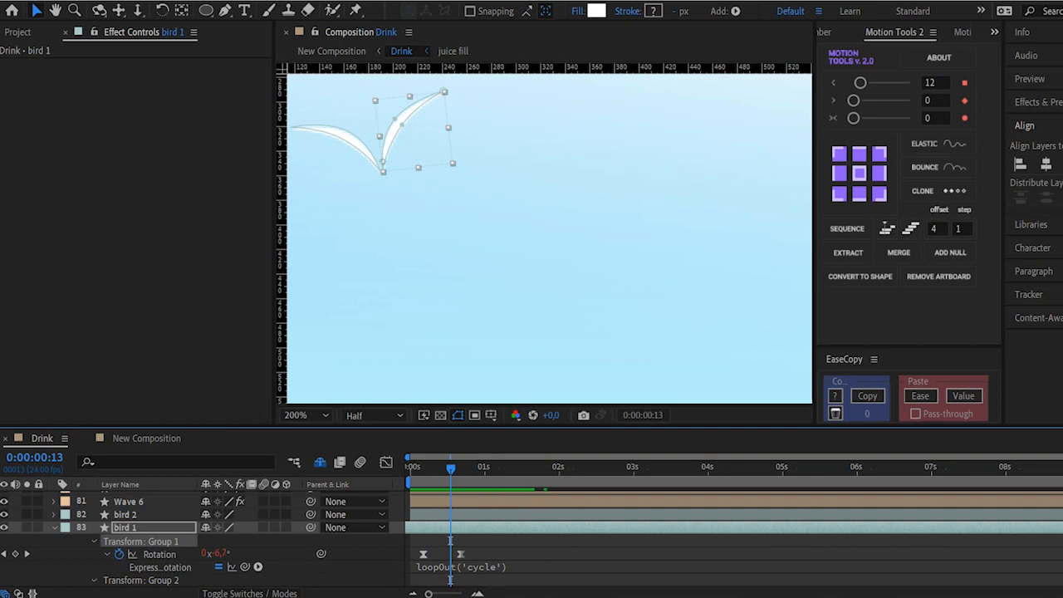
{"action": "key", "text": "space"}
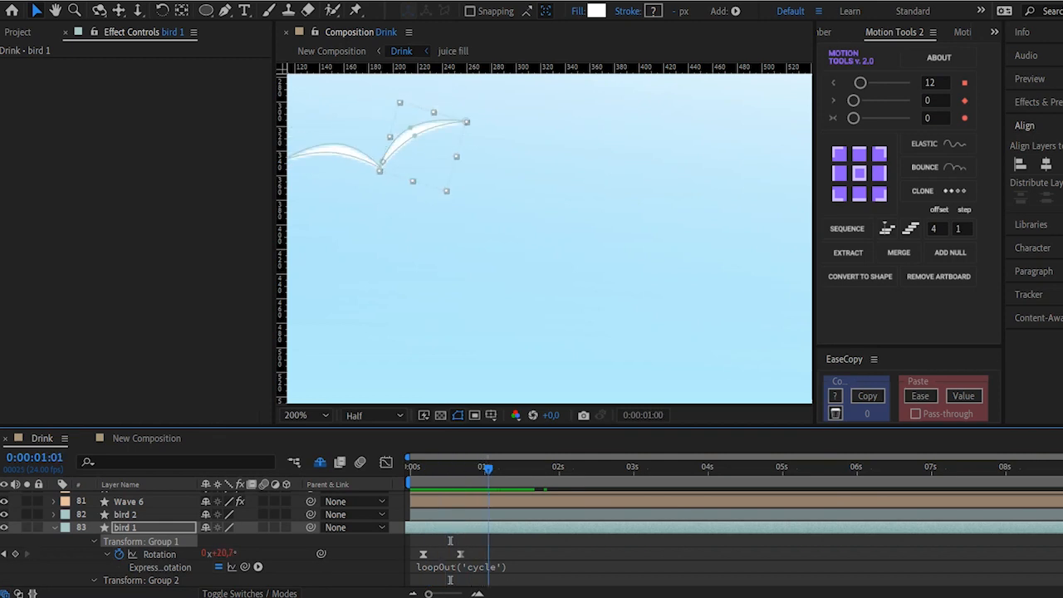
{"action": "scroll", "coordinate": [531, 540], "scroll_direction": "down", "scroll_amount": 1}
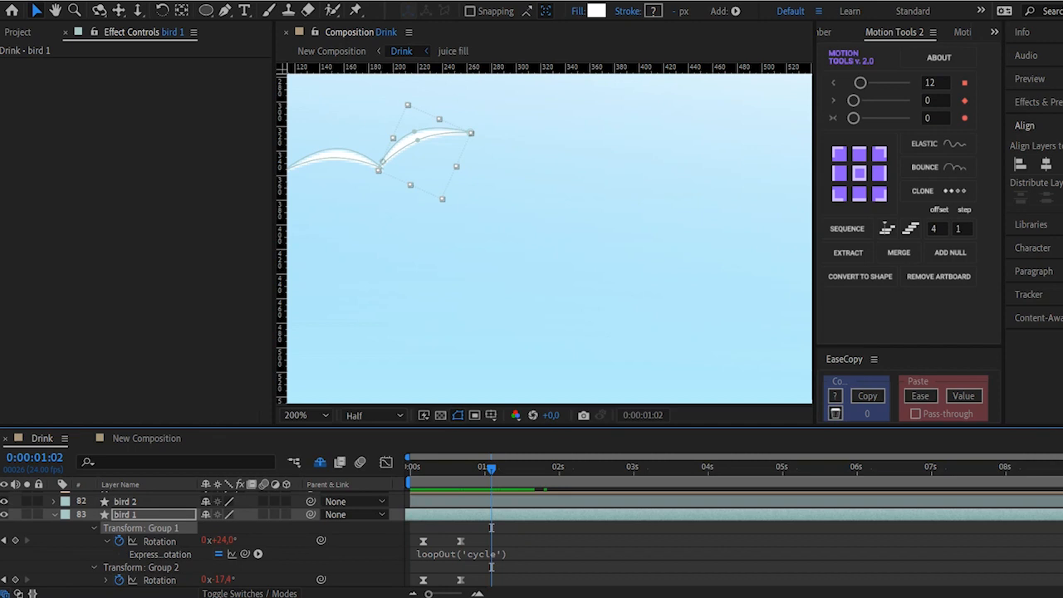
{"action": "key", "text": "u"}
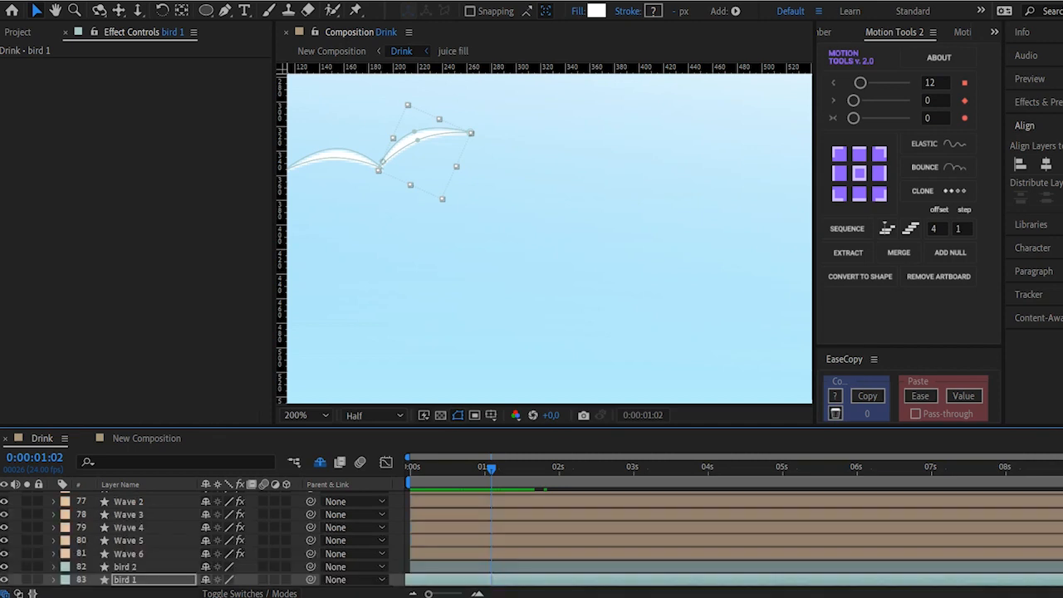
Reframe the composition view on the sky and sea, and play the animation to examine the bird and waves
{"action": "scroll", "coordinate": [549, 237], "scroll_direction": "down", "scroll_amount": 4}
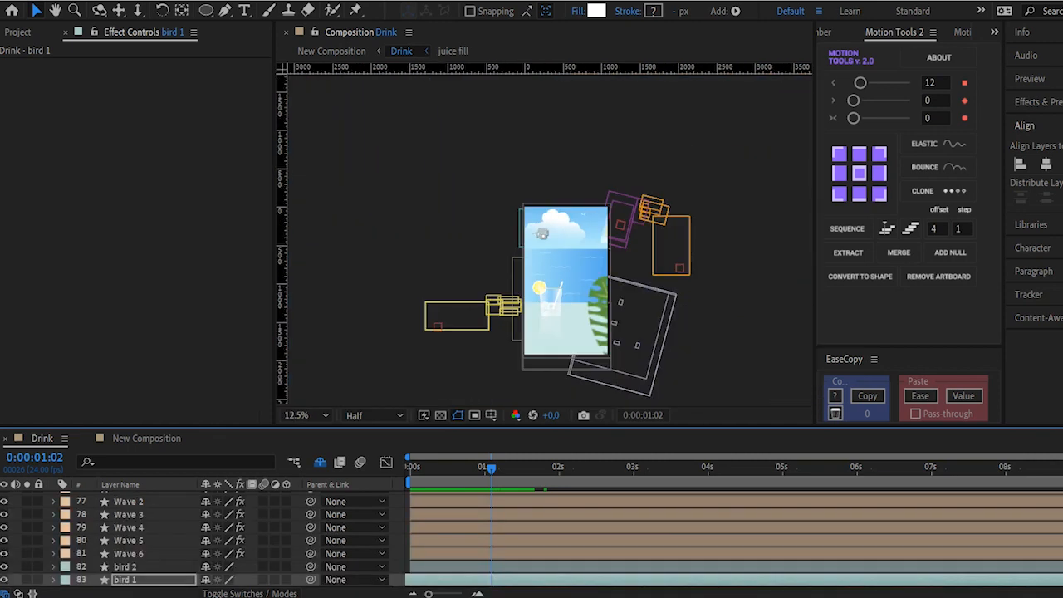
{"action": "scroll", "coordinate": [553, 238], "scroll_direction": "down", "scroll_amount": 2}
{"action": "scroll", "coordinate": [553, 238], "scroll_direction": "up", "scroll_amount": 4}
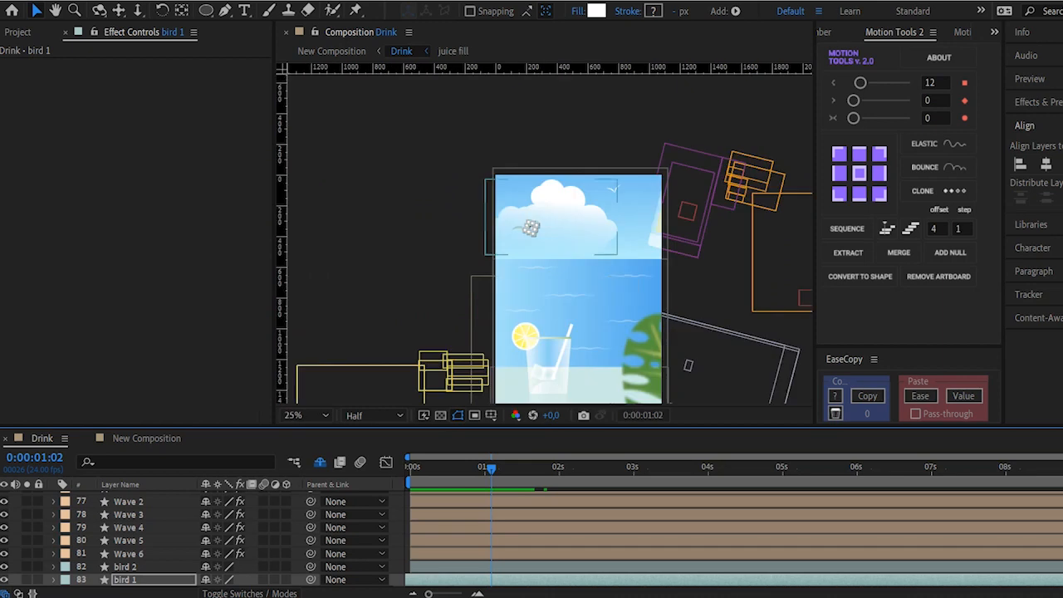
{"action": "scroll", "coordinate": [549, 238], "scroll_direction": "up", "scroll_amount": 2}
{"action": "key", "text": "space"}
{"action": "left_click_drag", "start_coordinate": [549, 238], "coordinate": [462, 132]}
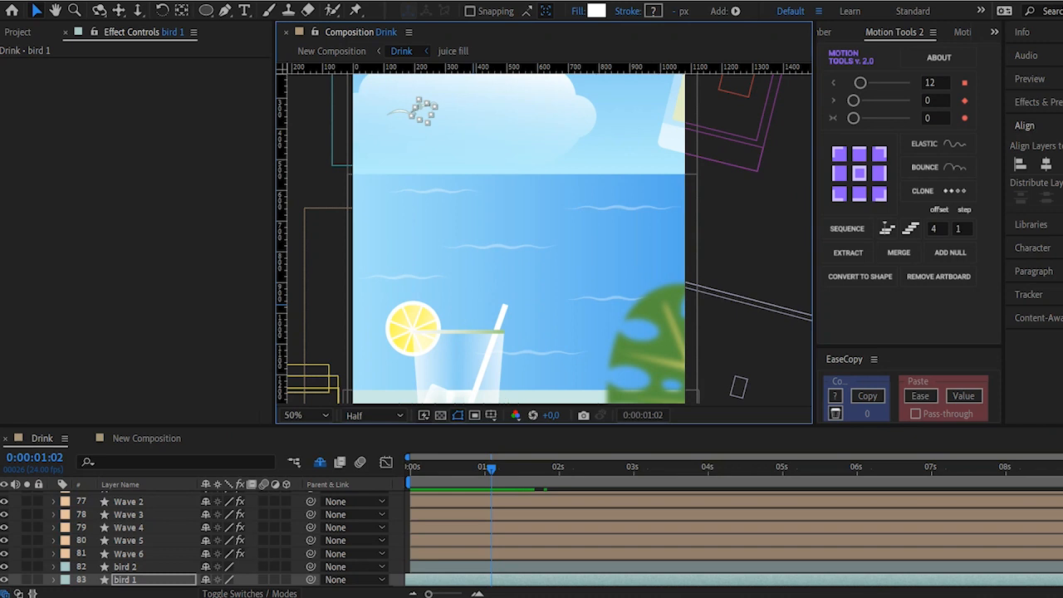
{"action": "left_click", "coordinate": [421, 469]}
{"action": "key", "text": "space"}
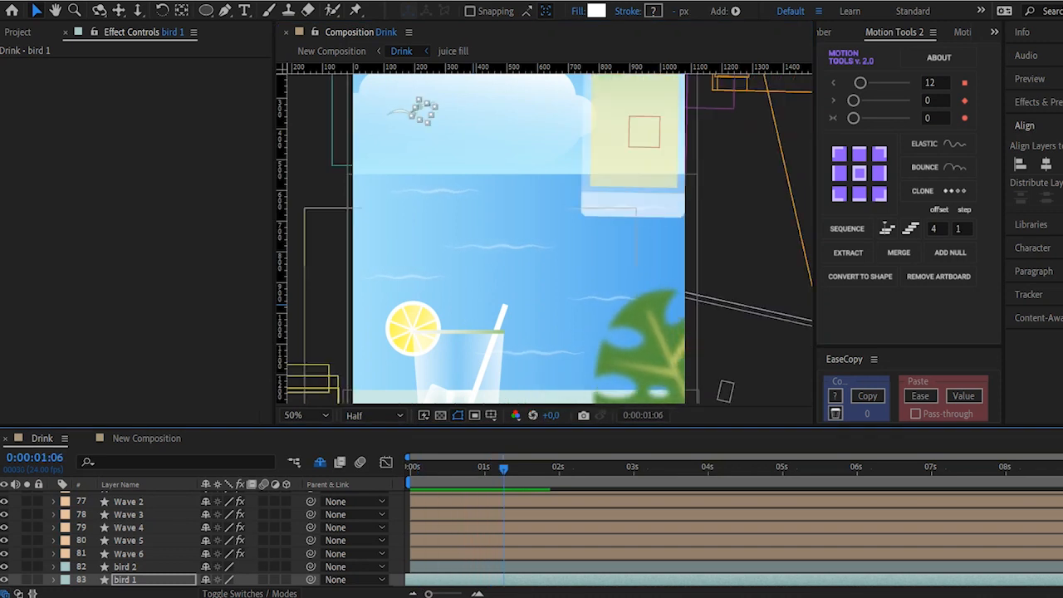
Examine the Wave Warp settings on Wave 2 and compare Wave 3 with its Wave Warp effect off and on
{"action": "left_click", "coordinate": [130, 501]}
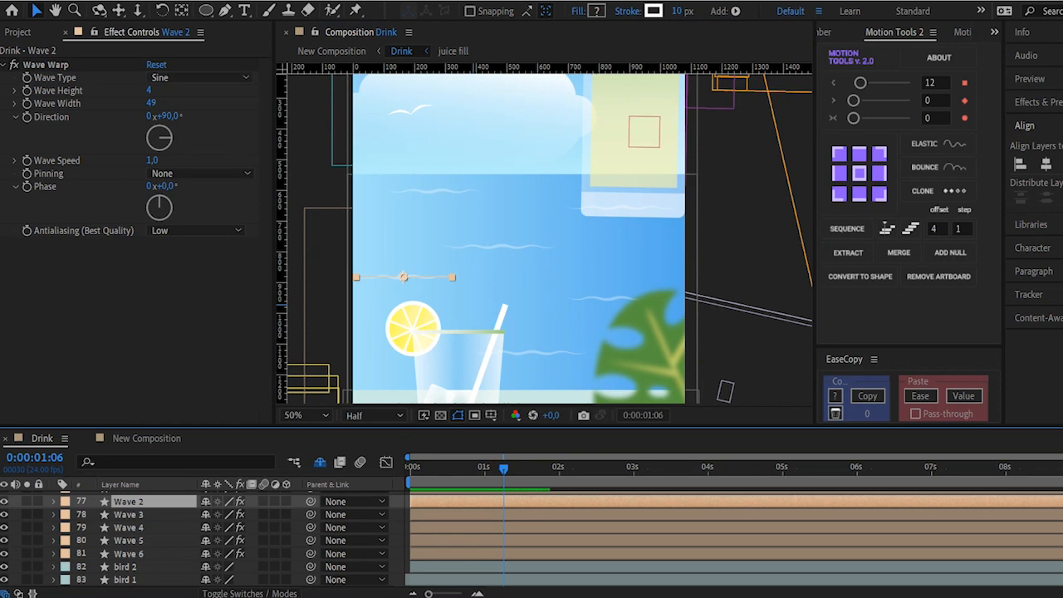
{"action": "key", "text": "space"}
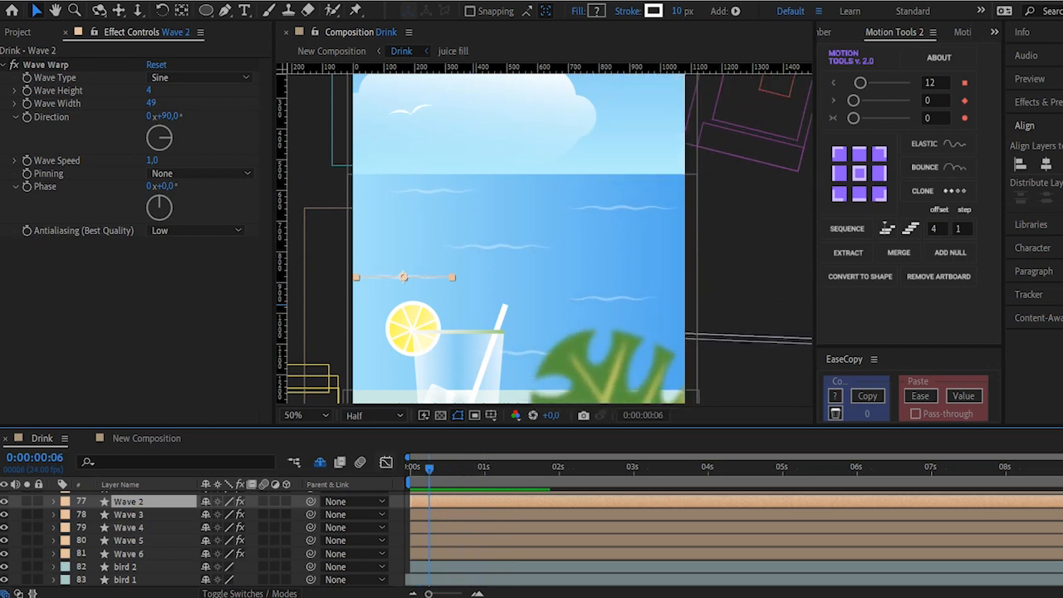
{"action": "left_click", "coordinate": [129, 515]}
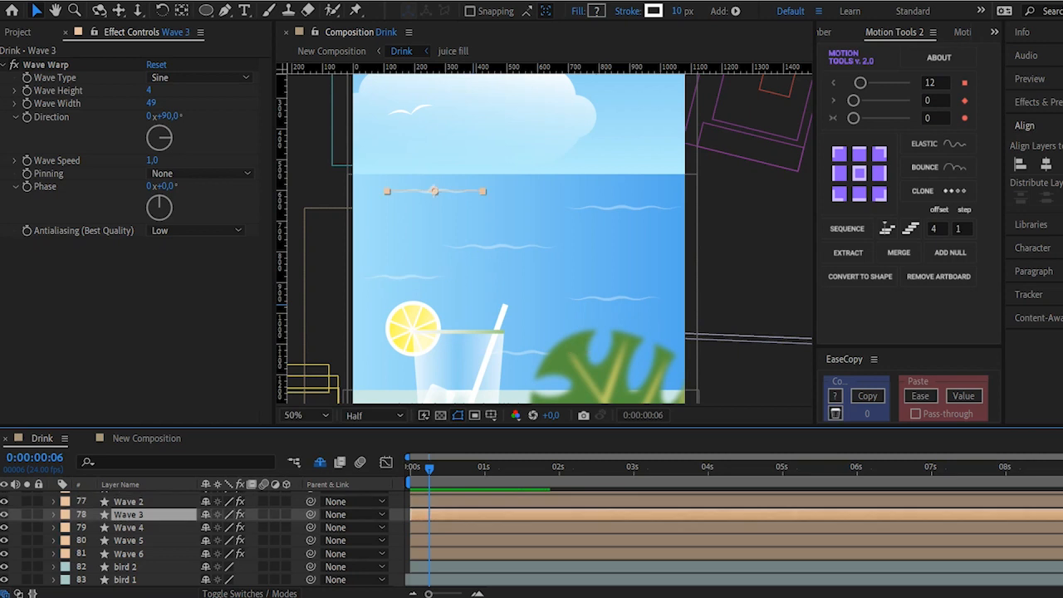
{"action": "left_click", "coordinate": [14, 64]}
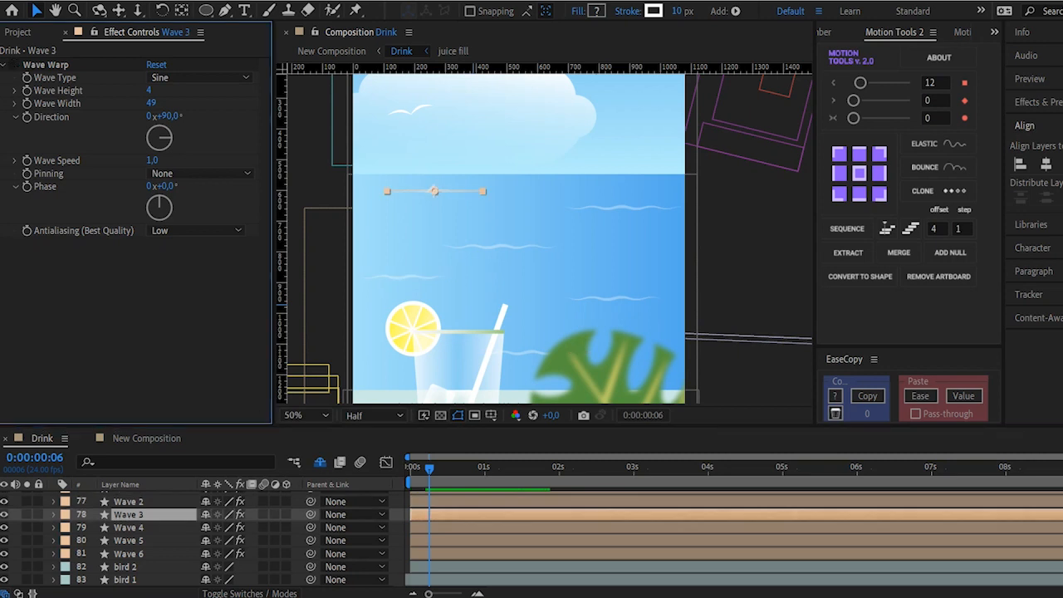
{"action": "left_click", "coordinate": [395, 535]}
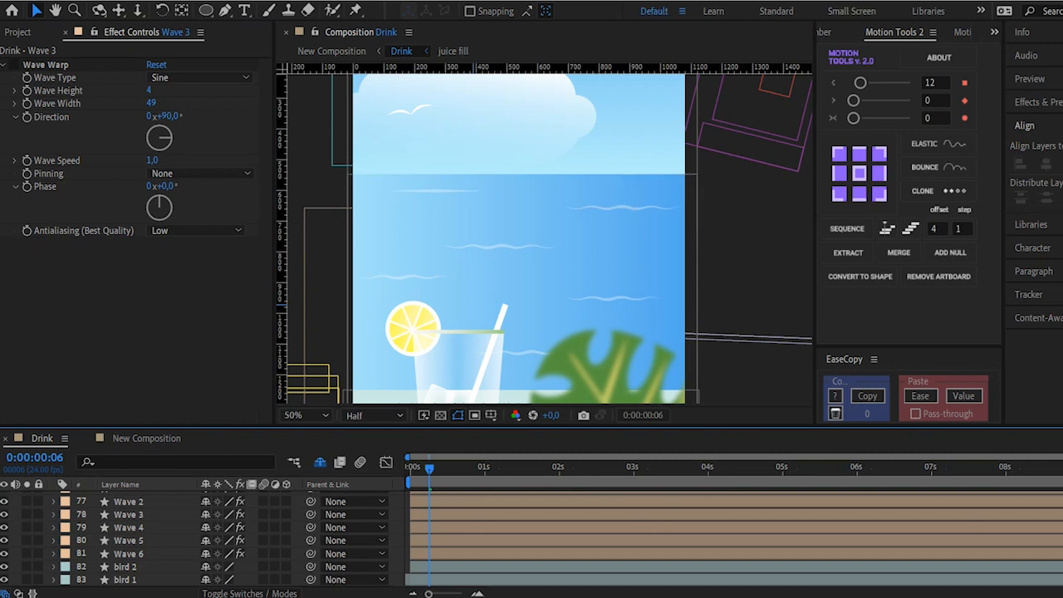
{"action": "left_click", "coordinate": [14, 65]}
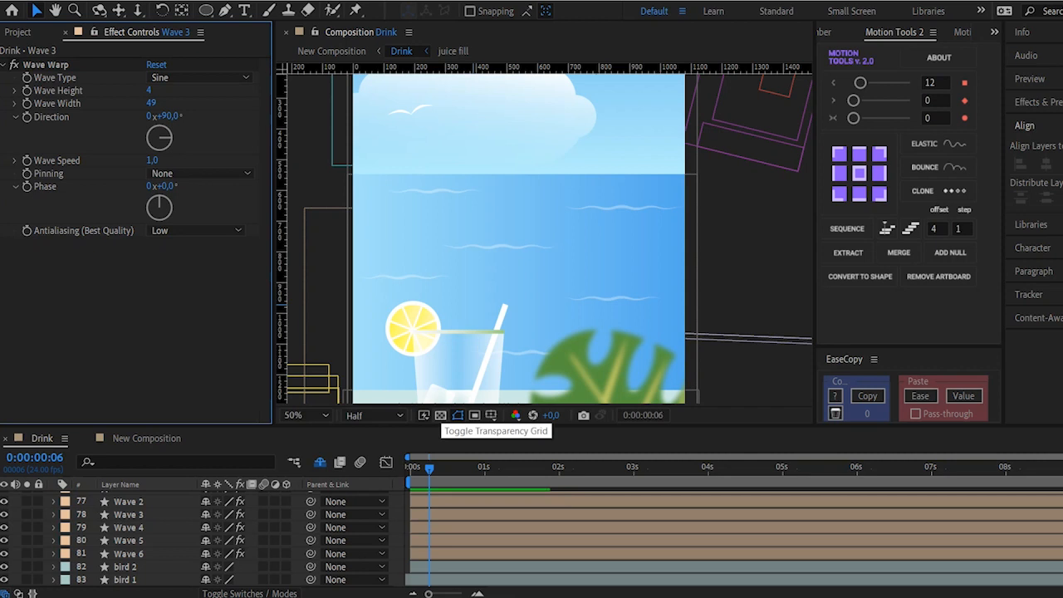
Reveal the leave layer's Rotation keyframes and expression, and preview the leaf's swaying motion
{"action": "key", "text": "comma"}
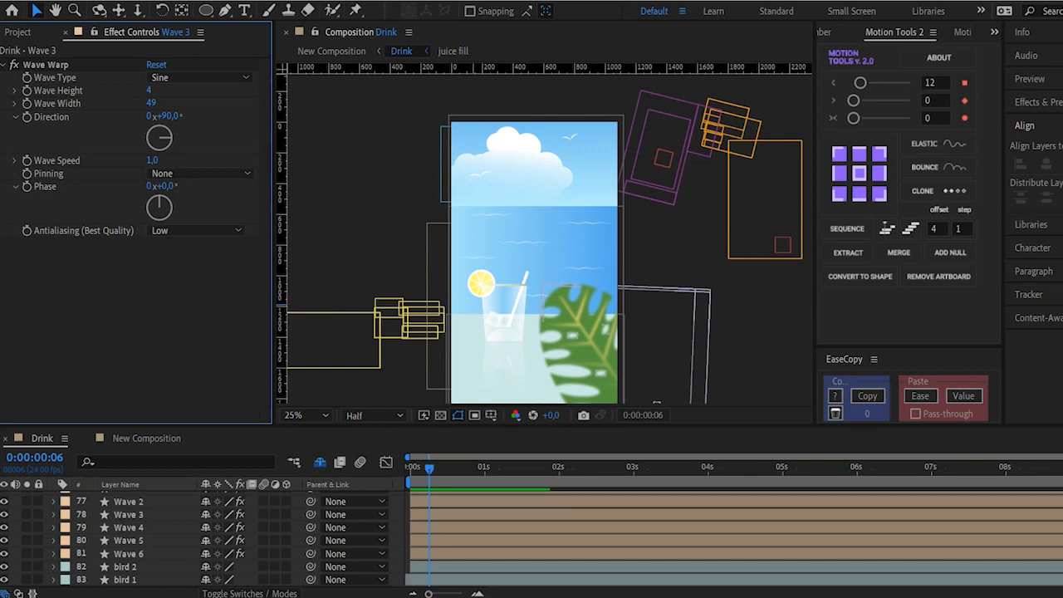
{"action": "scroll", "coordinate": [531, 540], "scroll_direction": "up", "scroll_amount": 3}
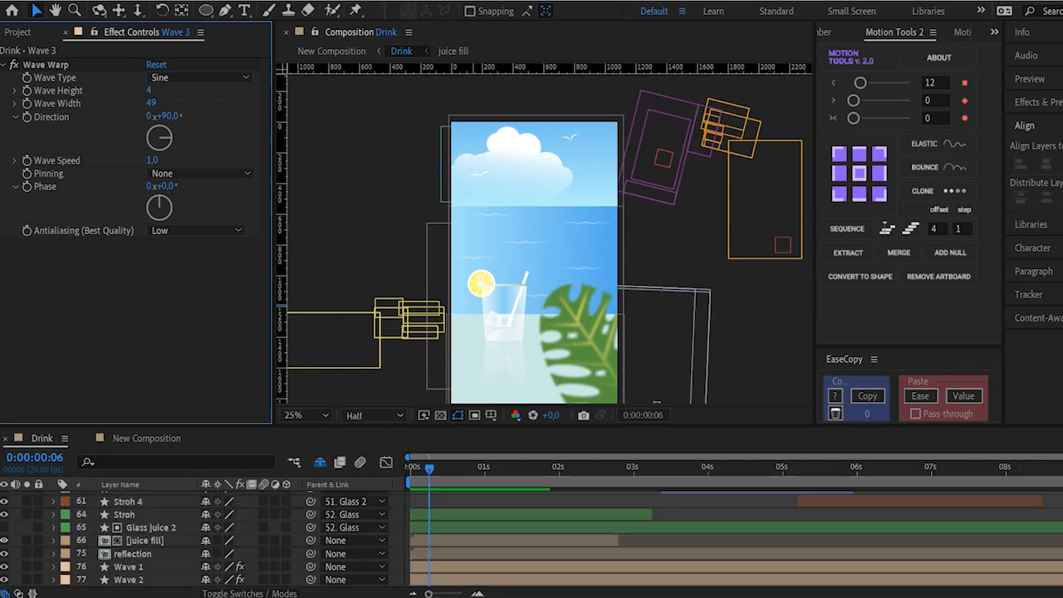
{"action": "scroll", "coordinate": [532, 539], "scroll_direction": "up", "scroll_amount": 12}
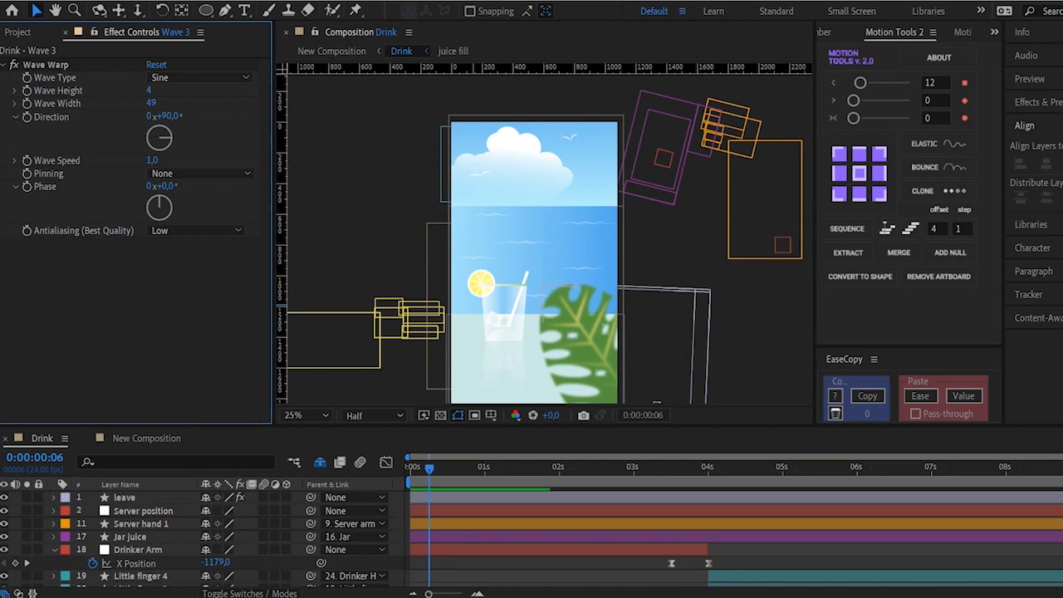
{"action": "left_click", "coordinate": [125, 498]}
{"action": "key", "text": "u"}
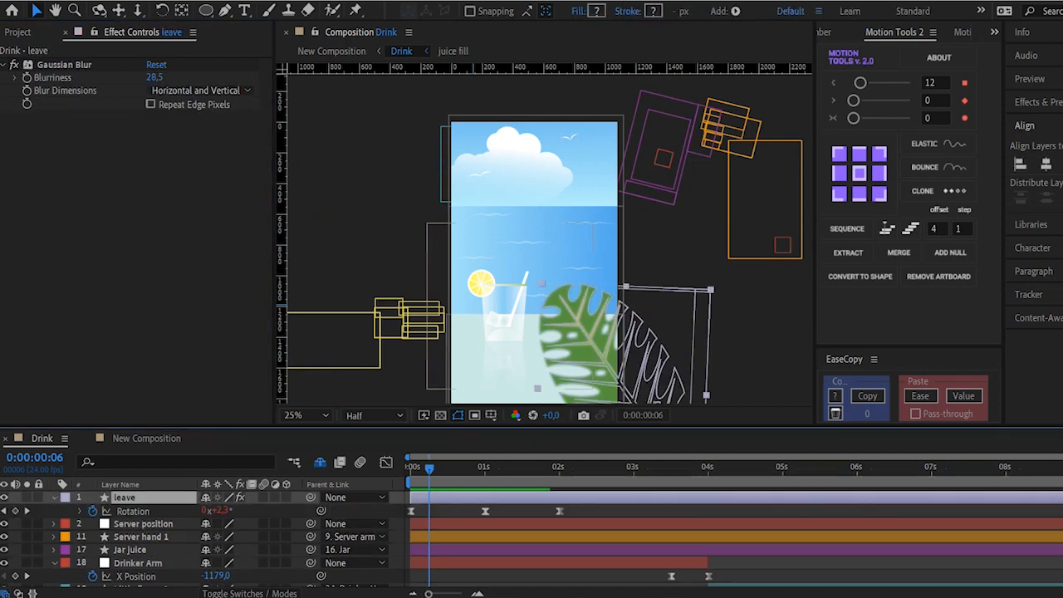
{"action": "key", "text": "space"}
{"action": "left_click_drag", "start_coordinate": [533, 399], "coordinate": [474, 253]}
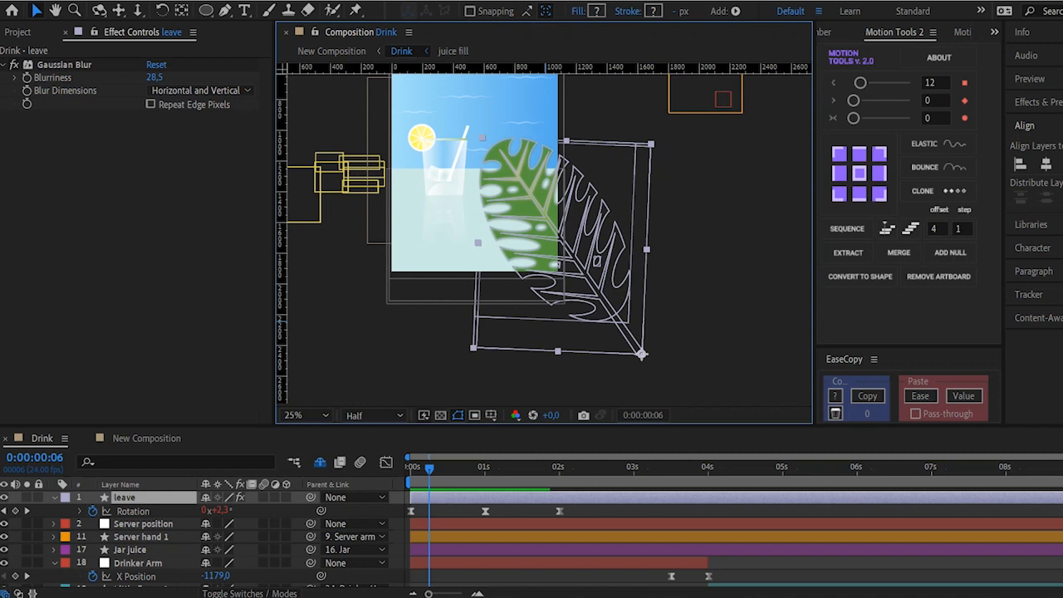
{"action": "left_click", "coordinate": [80, 511]}
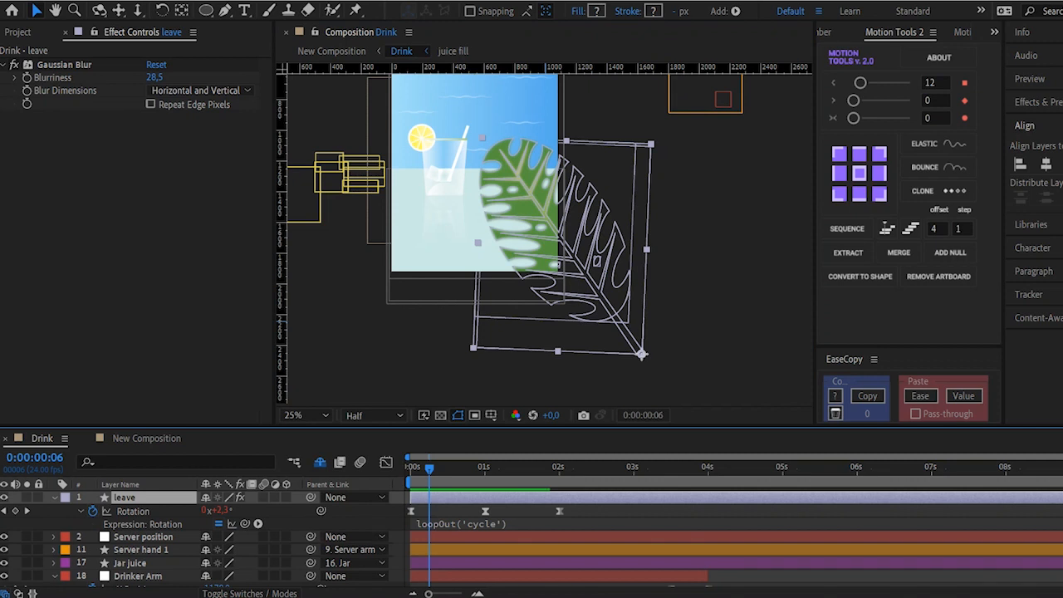
{"action": "key", "text": "space"}
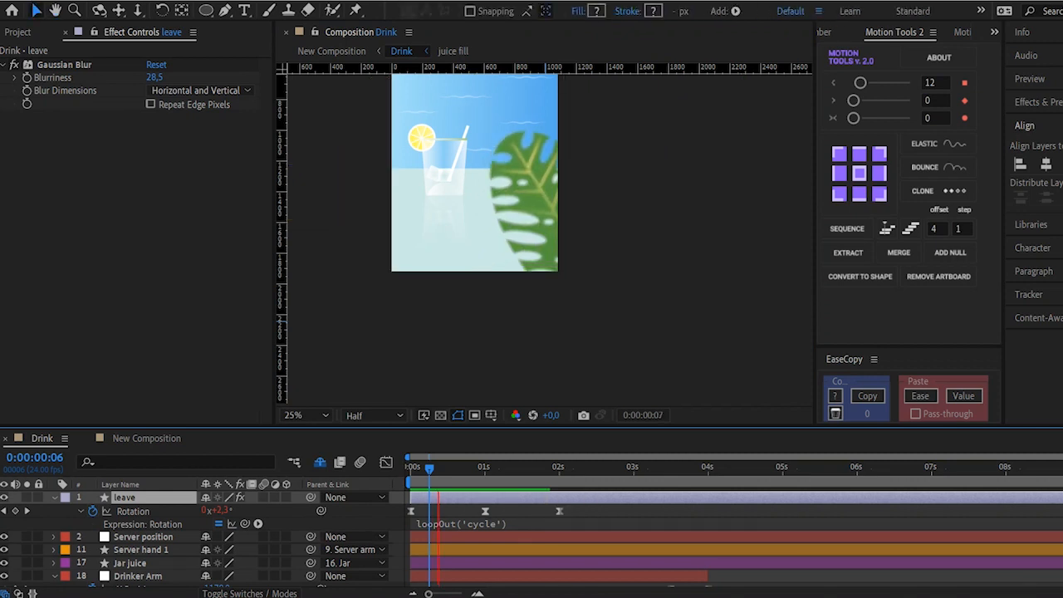
{"action": "key", "text": "u"}
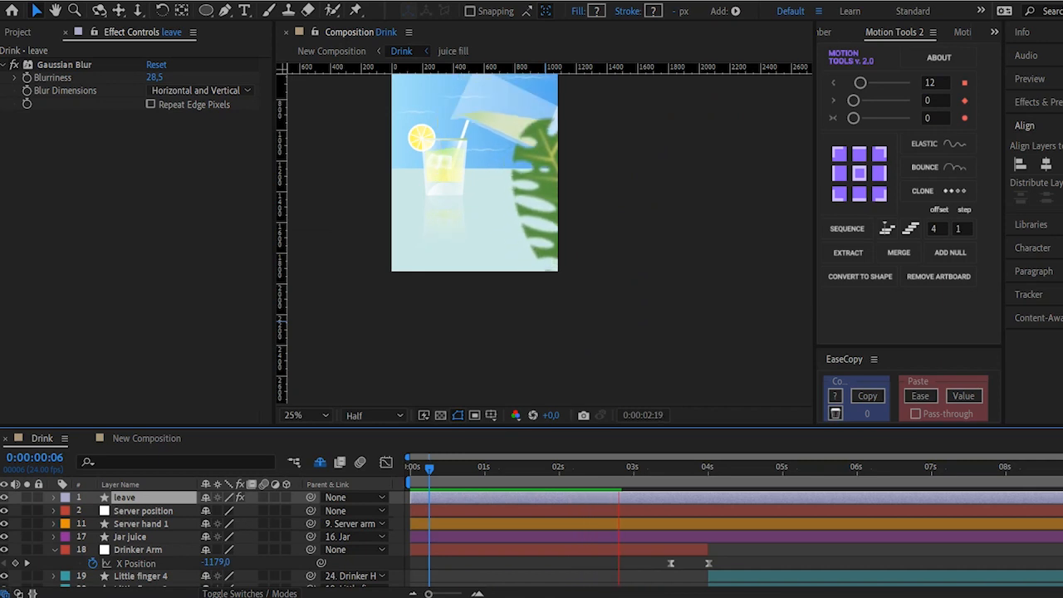
Select the Server position null and step through the frames where the hand tilts the jar to examine its motion
{"action": "left_click", "coordinate": [143, 510]}
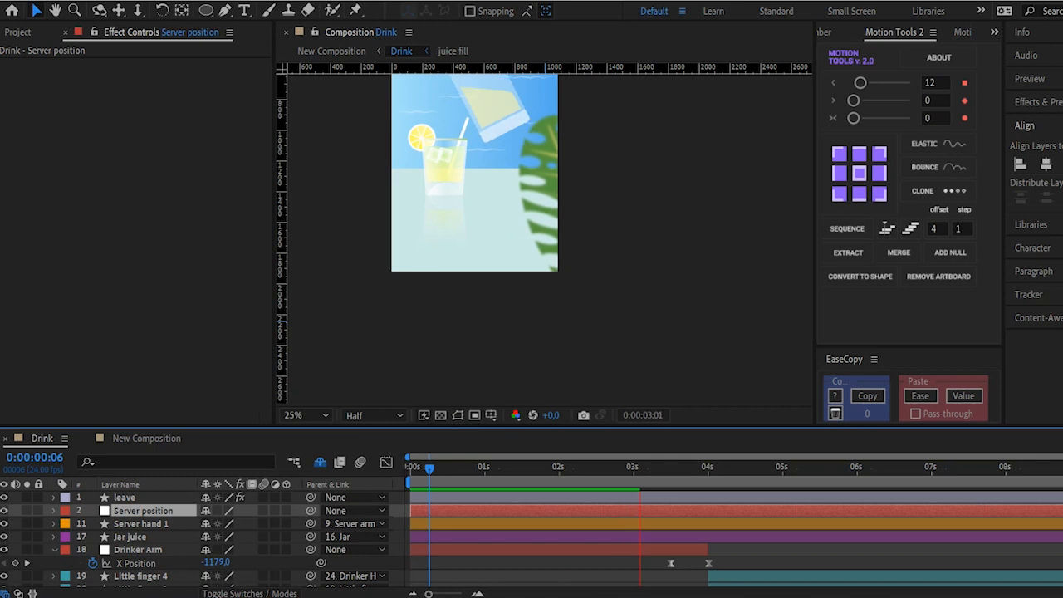
{"action": "key", "text": "space"}
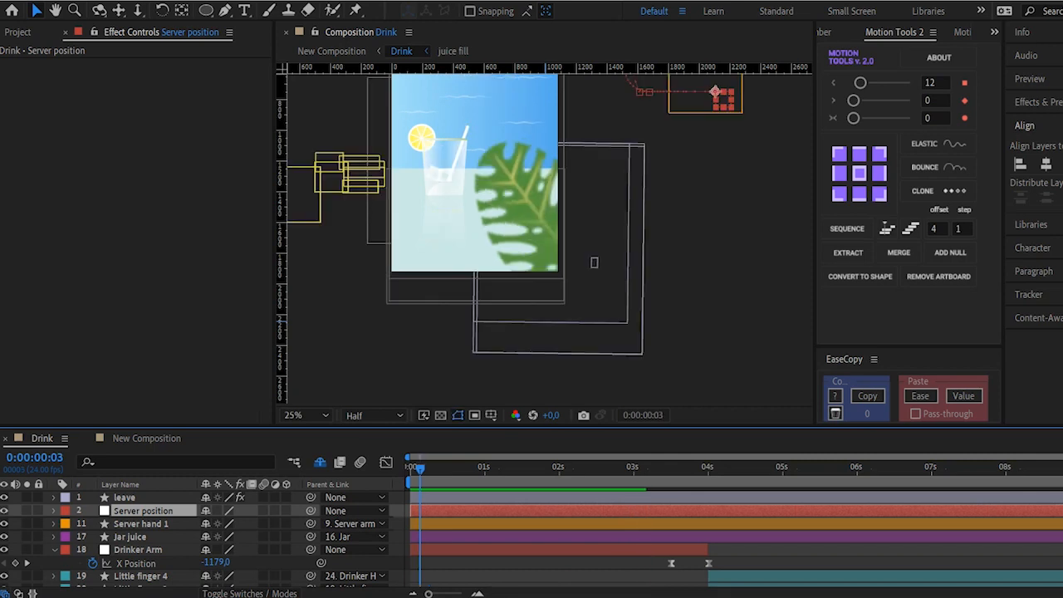
{"action": "left_click_drag", "start_coordinate": [593, 261], "coordinate": [556, 397]}
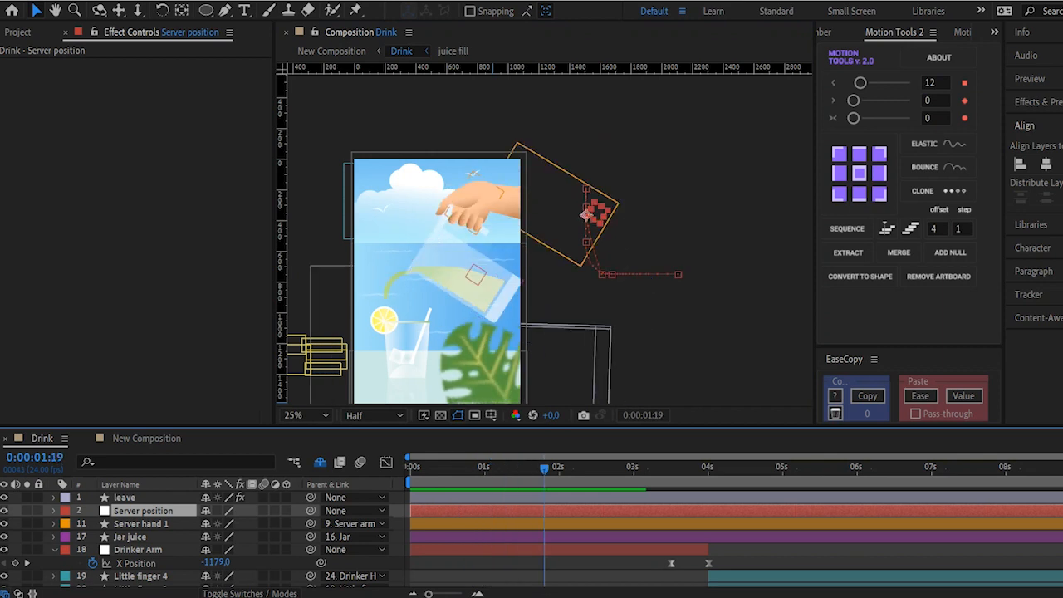
{"action": "left_click", "coordinate": [141, 524]}
{"action": "left_click", "coordinate": [143, 510]}
{"action": "key", "text": "Page_Down"}
{"action": "key", "text": "Page_Down"}
{"action": "key", "text": "Page_Down"}
{"action": "key", "text": "Page_Down"}
{"action": "key", "text": "Page_Down"}
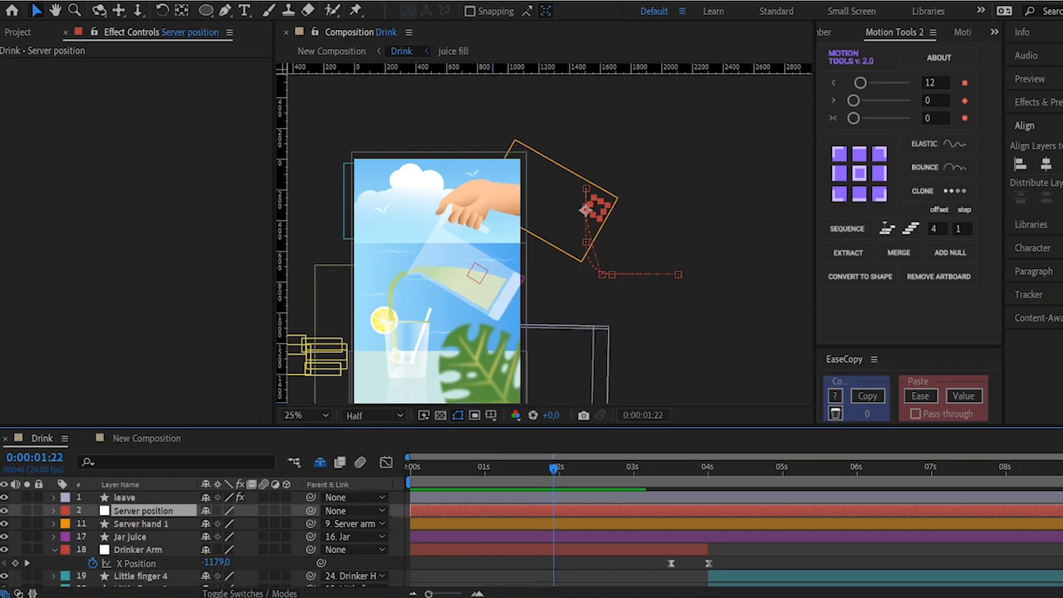
Scrub through the juice pour to 0:00:02:02 and reveal the Server position null's keyframes
{"action": "left_click_drag", "start_coordinate": [559, 469], "coordinate": [542, 470]}
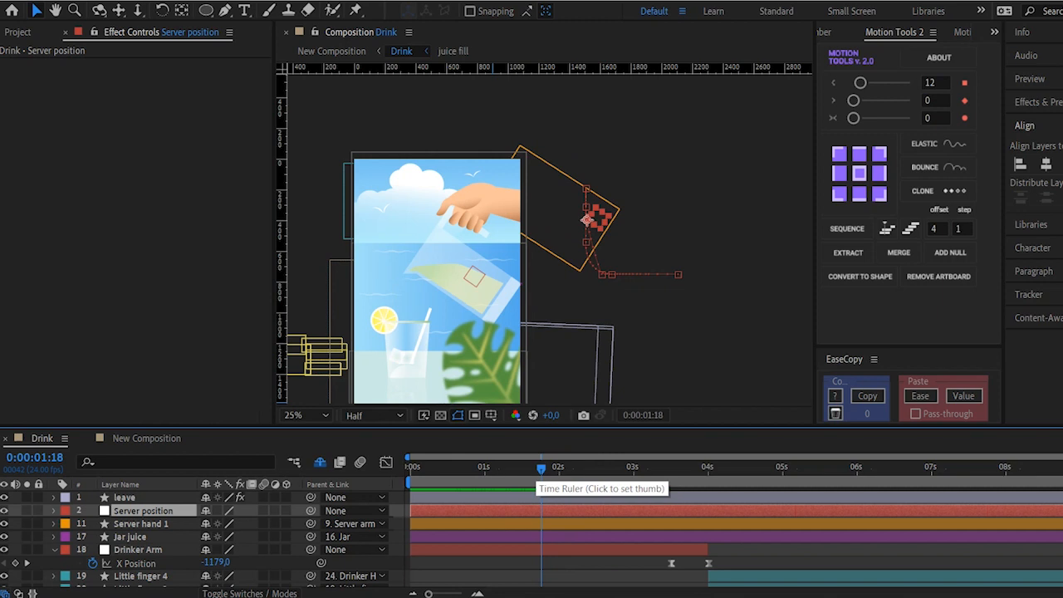
{"action": "left_click_drag", "start_coordinate": [442, 469], "coordinate": [566, 469]}
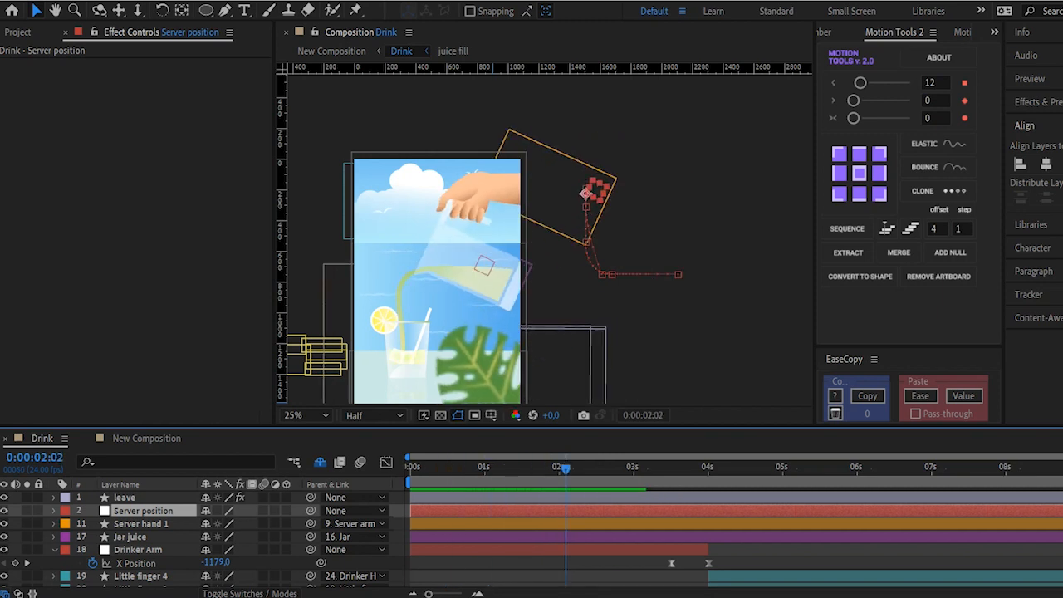
{"action": "key", "text": "u"}
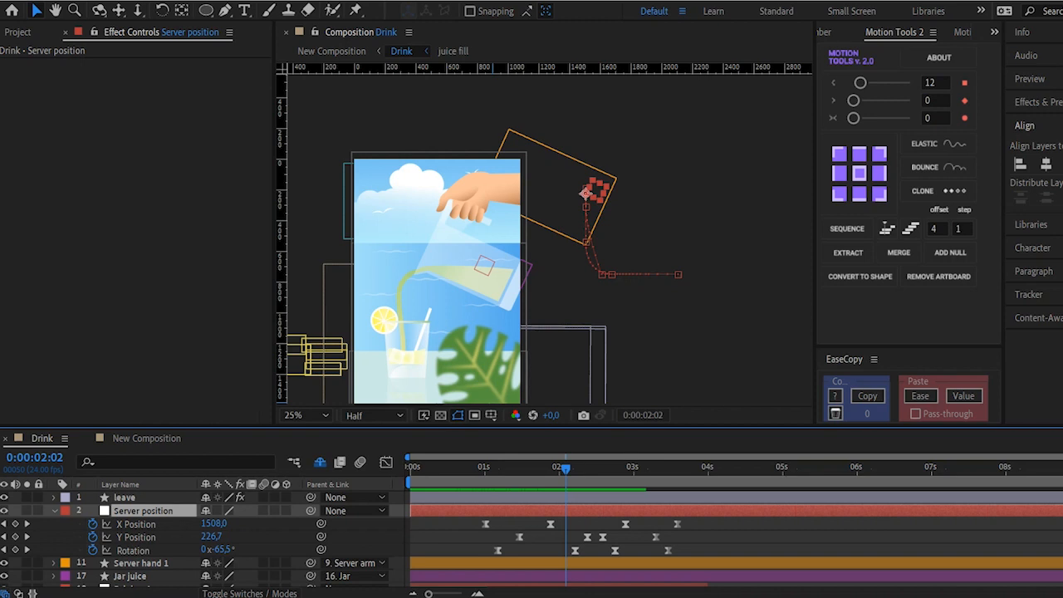
Reveal the Server hand 1 layer's Rotation keyframes and scrub back and forth through the pour to examine the hand's rotation
{"action": "left_click_drag", "start_coordinate": [442, 469], "coordinate": [569, 469]}
{"action": "left_click_drag", "start_coordinate": [587, 469], "coordinate": [541, 469]}
{"action": "left_click", "coordinate": [496, 201]}
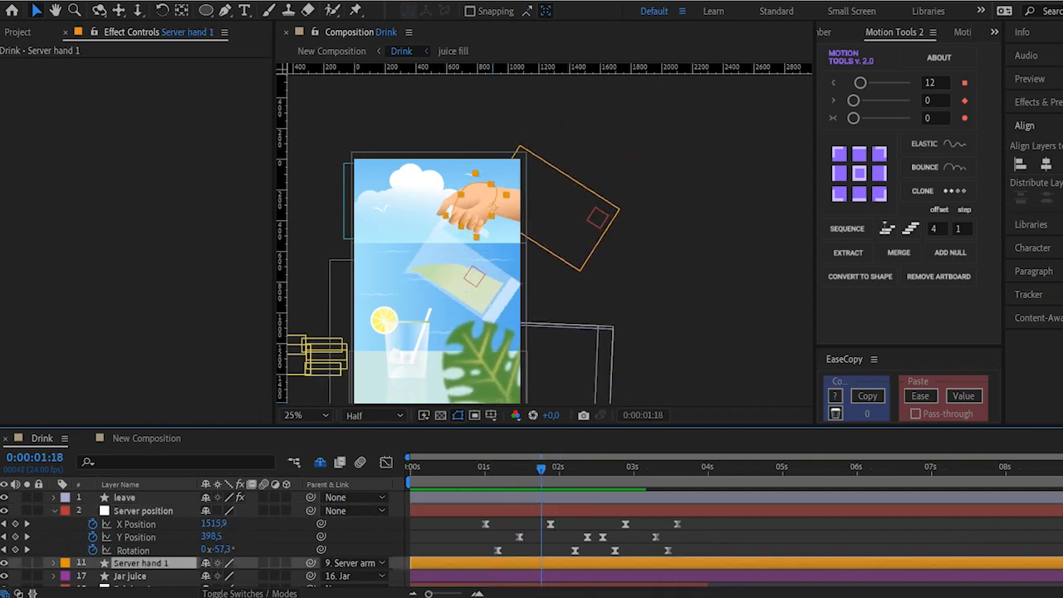
{"action": "key", "text": "u"}
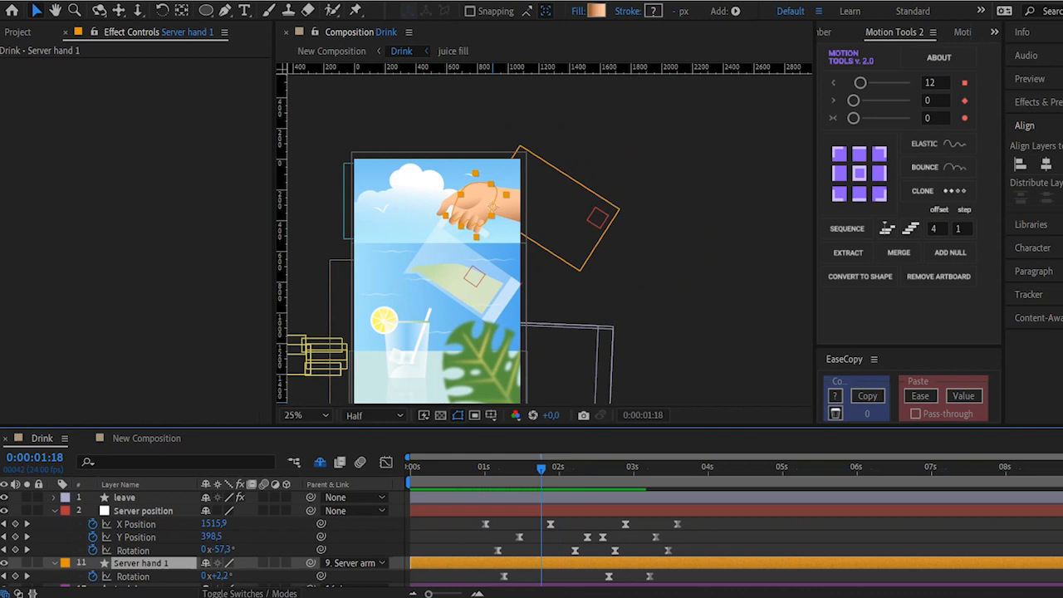
{"action": "left_click", "coordinate": [502, 469]}
{"action": "left_click_drag", "start_coordinate": [502, 471], "coordinate": [562, 470]}
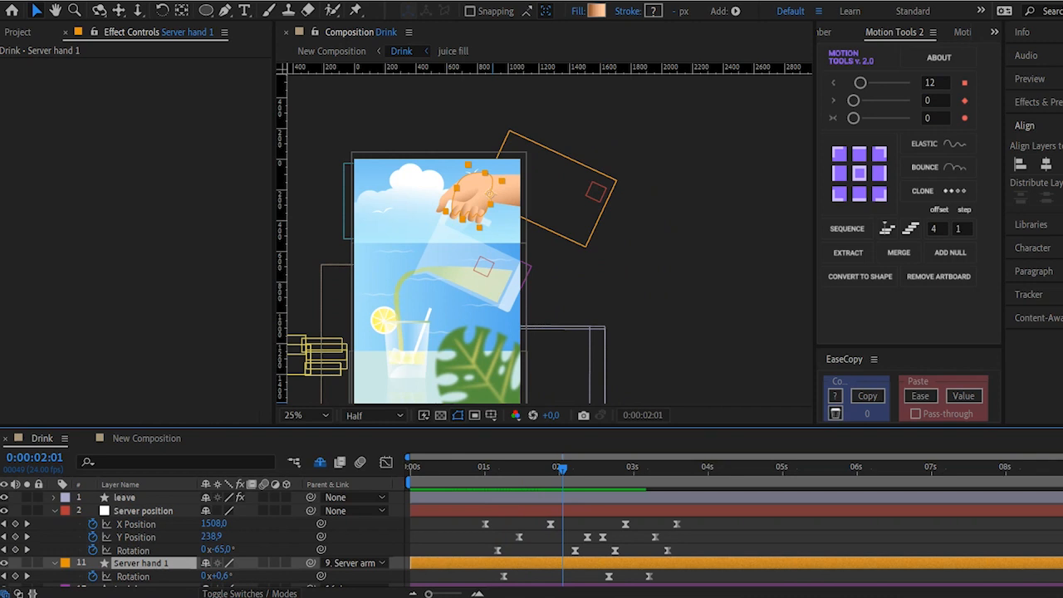
{"action": "left_click_drag", "start_coordinate": [562, 470], "coordinate": [483, 470]}
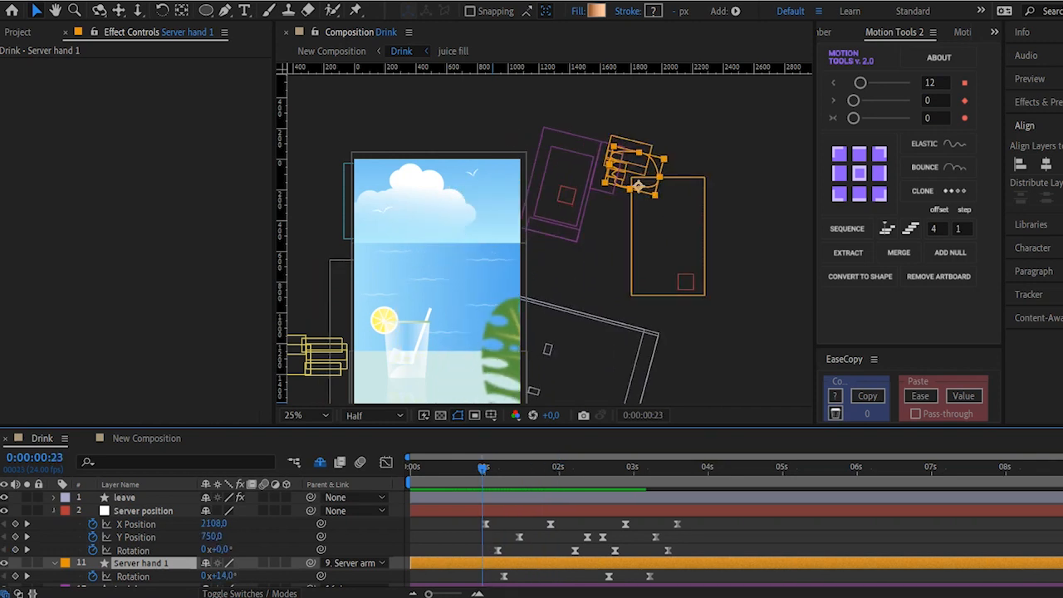
Collapse the Server position properties, select the Drinker Arm null and preview the jar's entry up to 0:00:01:18
{"action": "left_click", "coordinate": [54, 510]}
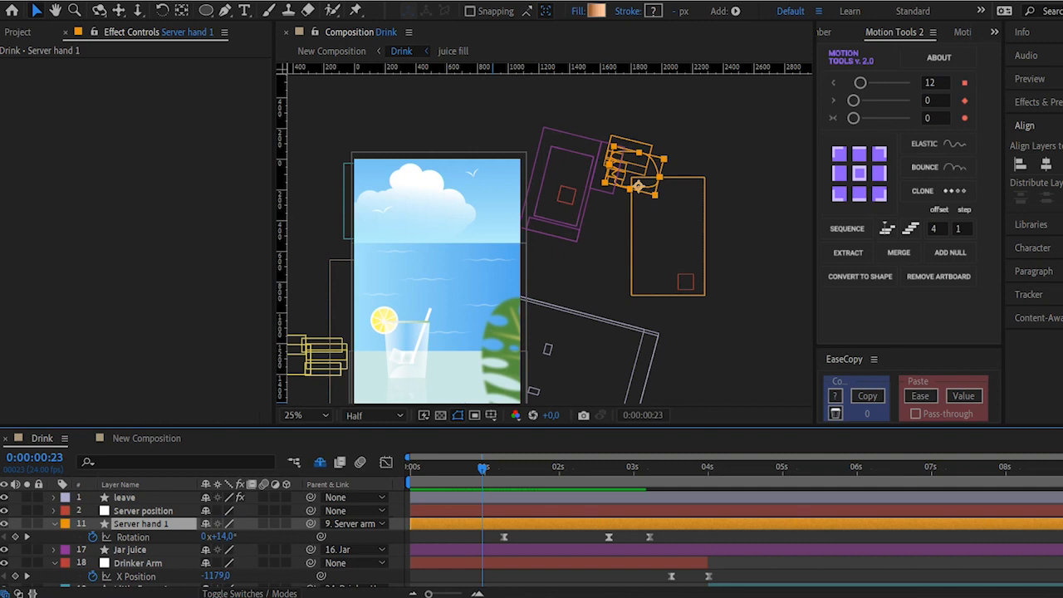
{"action": "left_click", "coordinate": [138, 563]}
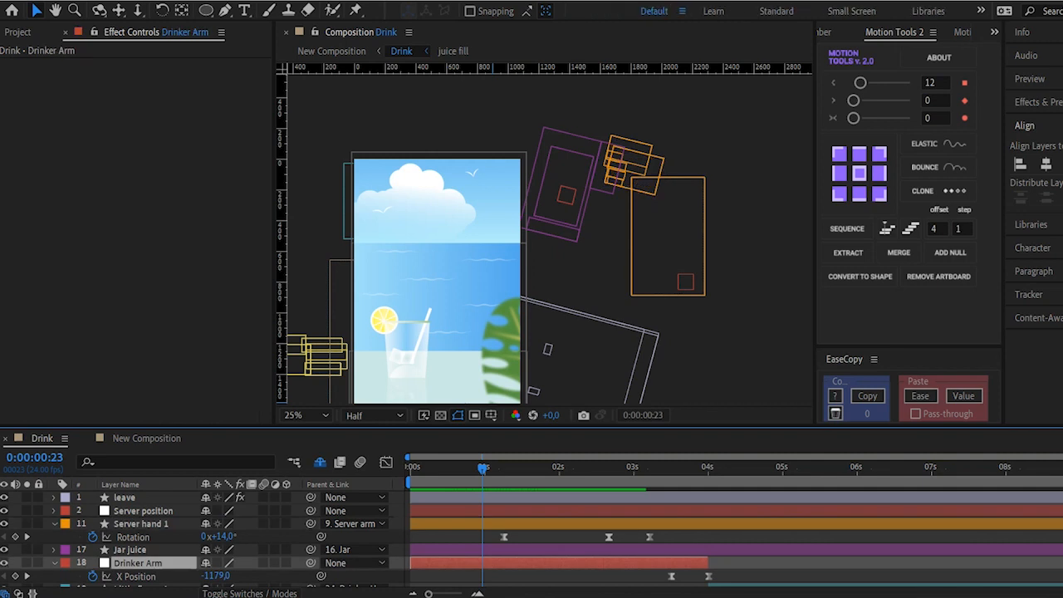
{"action": "key", "text": "space"}
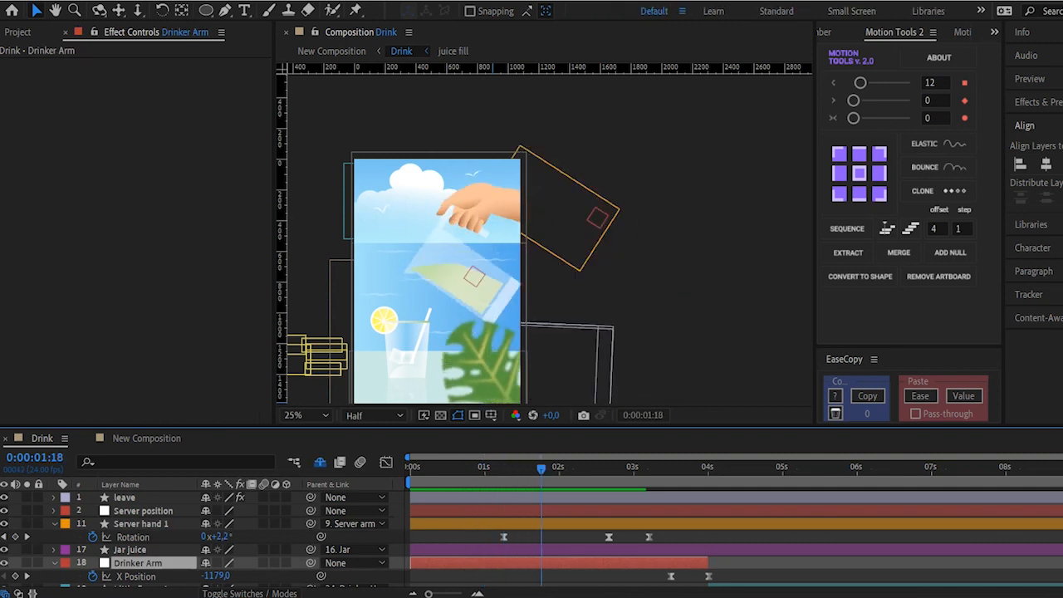
{"action": "scroll", "coordinate": [141, 544], "scroll_direction": "down", "scroll_amount": 1}
{"action": "scroll", "coordinate": [142, 544], "scroll_direction": "up", "scroll_amount": 1}
Reveal the Jar juice layer's Path keyframes and scrub from 0:00:01:16 to 0:00:02:00 to examine how the juice changes shape
{"action": "left_click", "coordinate": [142, 524]}
{"action": "left_click", "coordinate": [130, 550]}
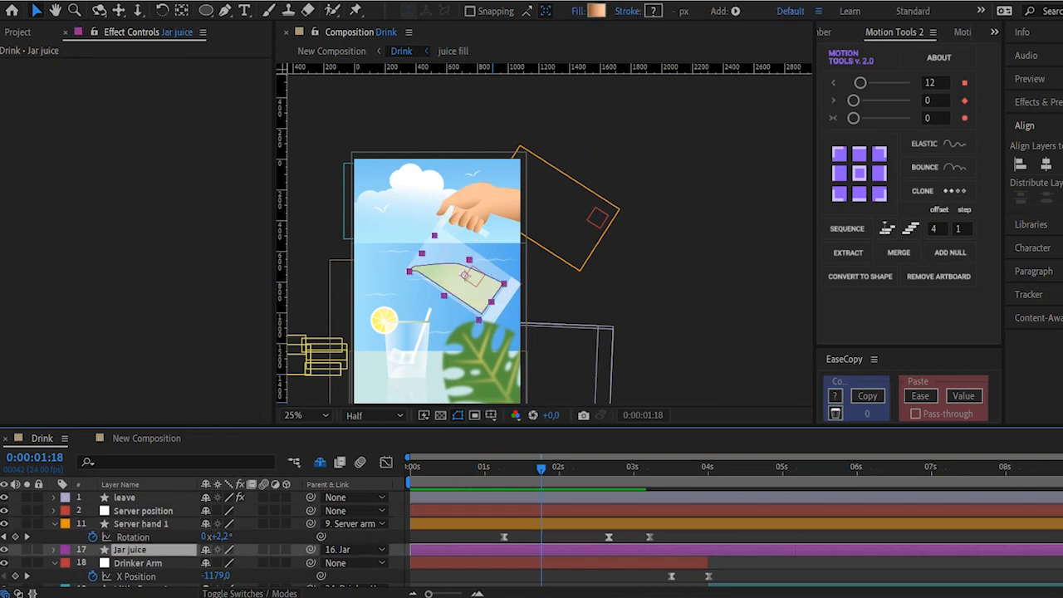
{"action": "key", "text": "u"}
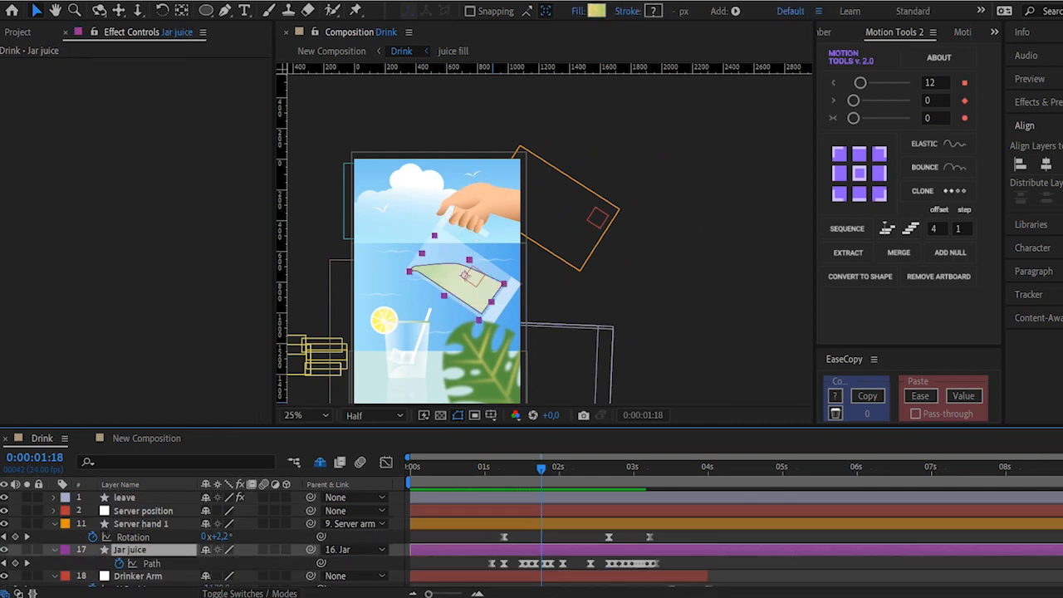
{"action": "left_click_drag", "start_coordinate": [473, 468], "coordinate": [534, 469]}
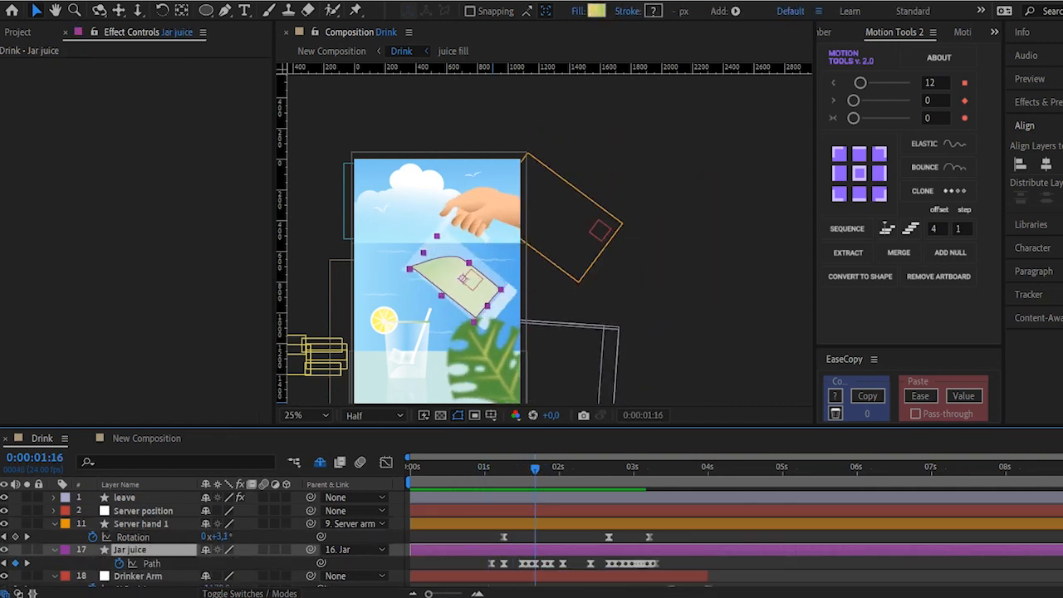
{"action": "scroll", "coordinate": [573, 532], "scroll_direction": "up", "scroll_amount": 1}
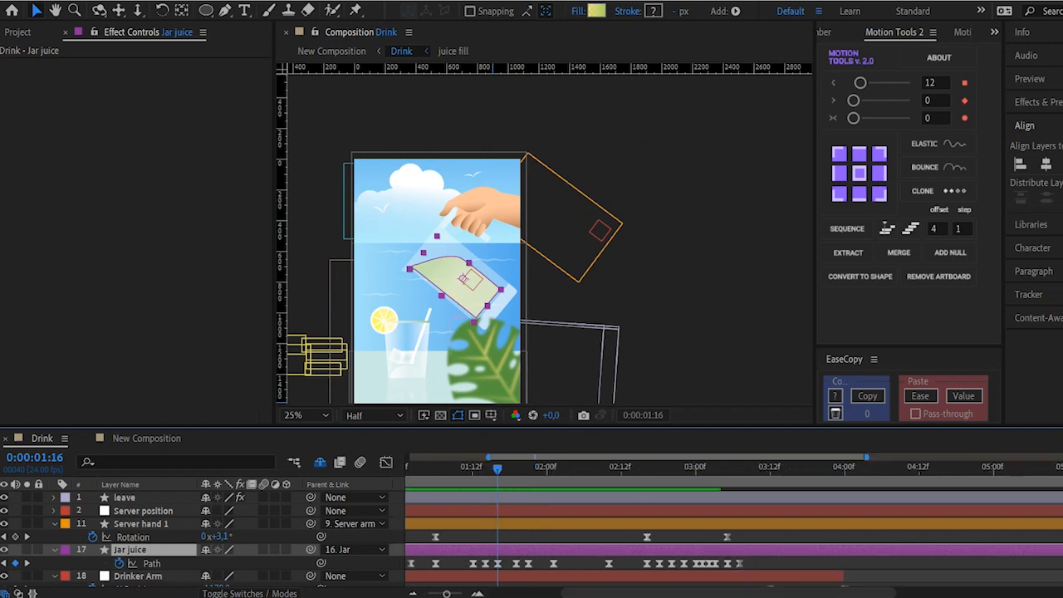
{"action": "left_click_drag", "start_coordinate": [496, 467], "coordinate": [548, 468]}
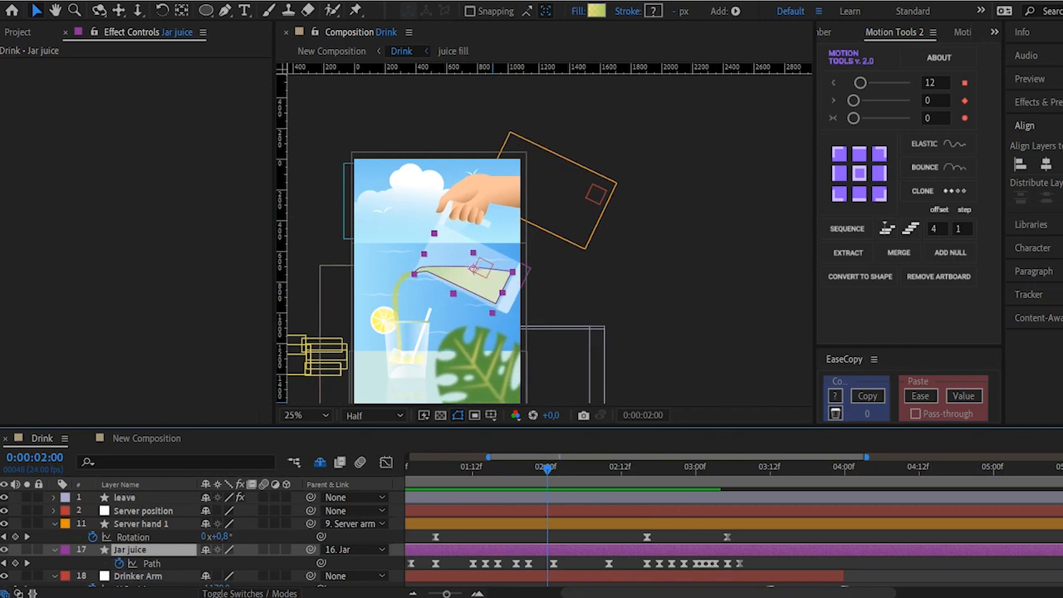
Look through the layer stack and inspect the Drinker Arm, juice fill, Glass juice 2 and reflection layers
{"action": "scroll", "coordinate": [141, 540], "scroll_direction": "down", "scroll_amount": 1}
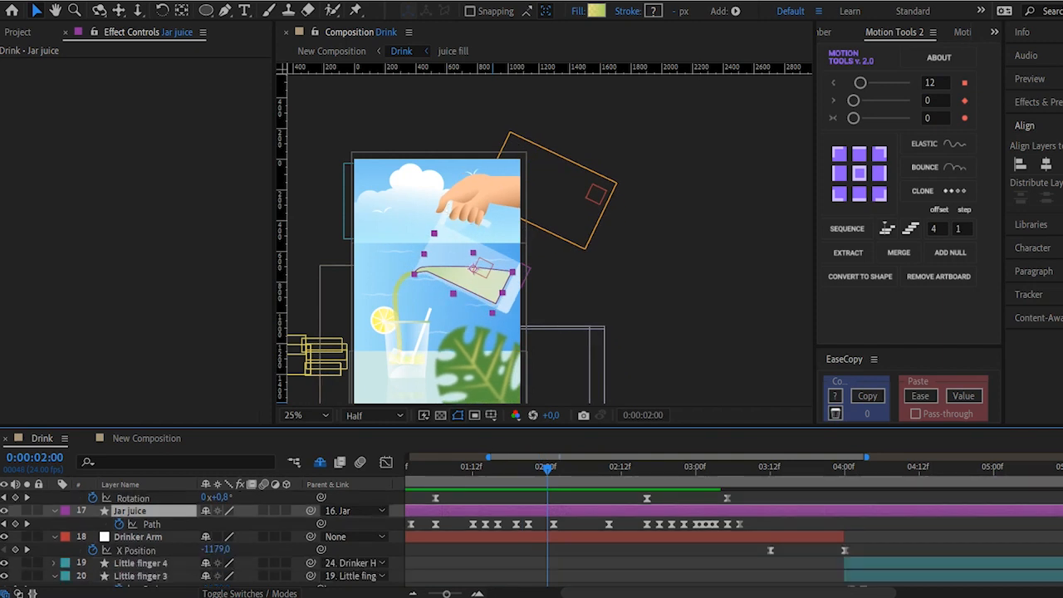
{"action": "left_click", "coordinate": [140, 537]}
{"action": "scroll", "coordinate": [140, 536], "scroll_direction": "down", "scroll_amount": 1}
{"action": "scroll", "coordinate": [142, 540], "scroll_direction": "down", "scroll_amount": 10}
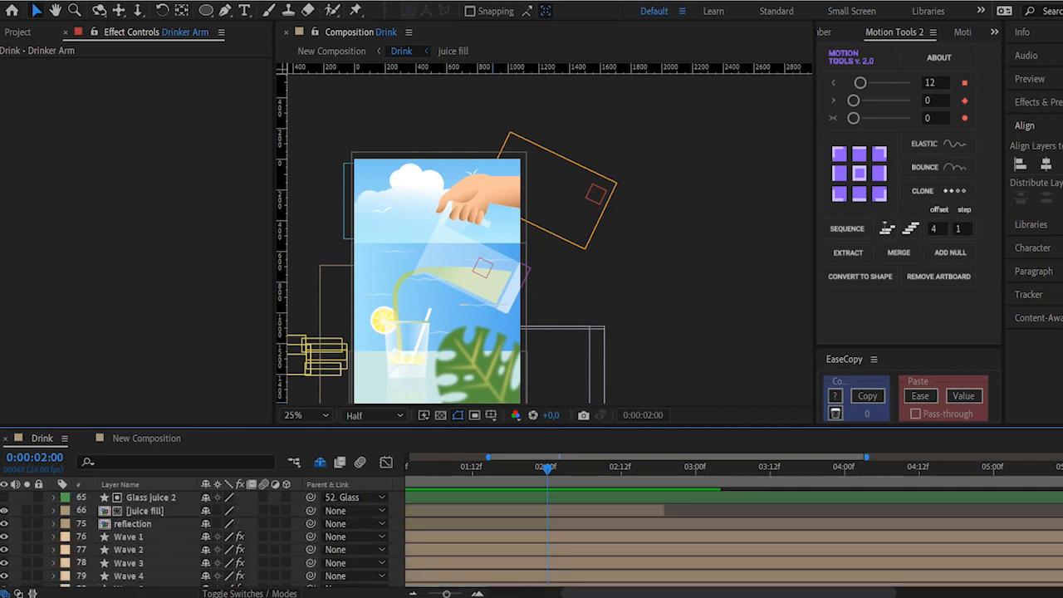
{"action": "scroll", "coordinate": [142, 540], "scroll_direction": "up", "scroll_amount": 2}
{"action": "left_click", "coordinate": [142, 550]}
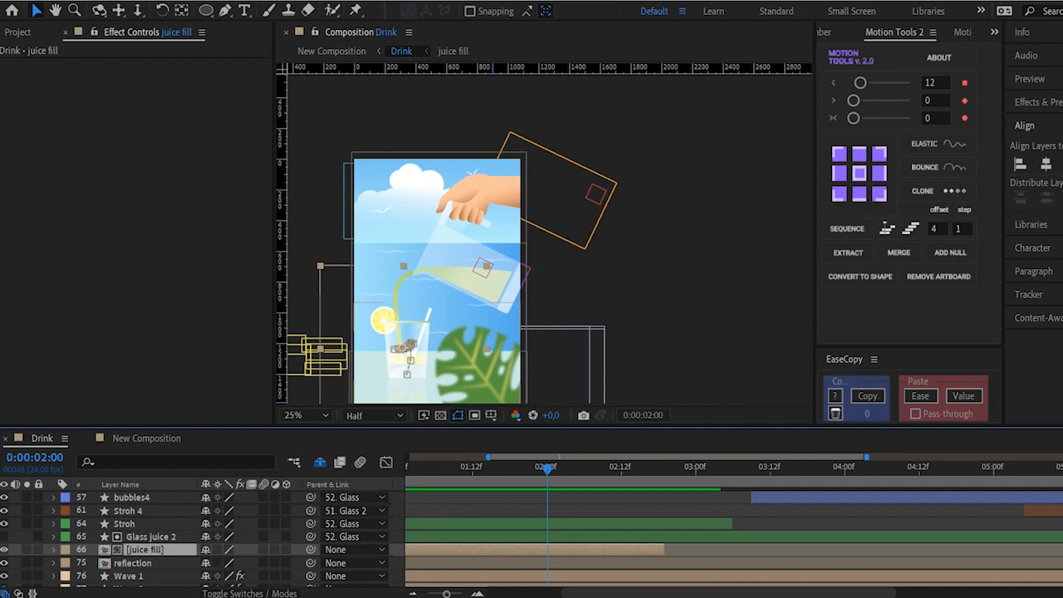
{"action": "left_click", "coordinate": [133, 564]}
{"action": "left_click", "coordinate": [150, 537]}
{"action": "left_click", "coordinate": [145, 549]}
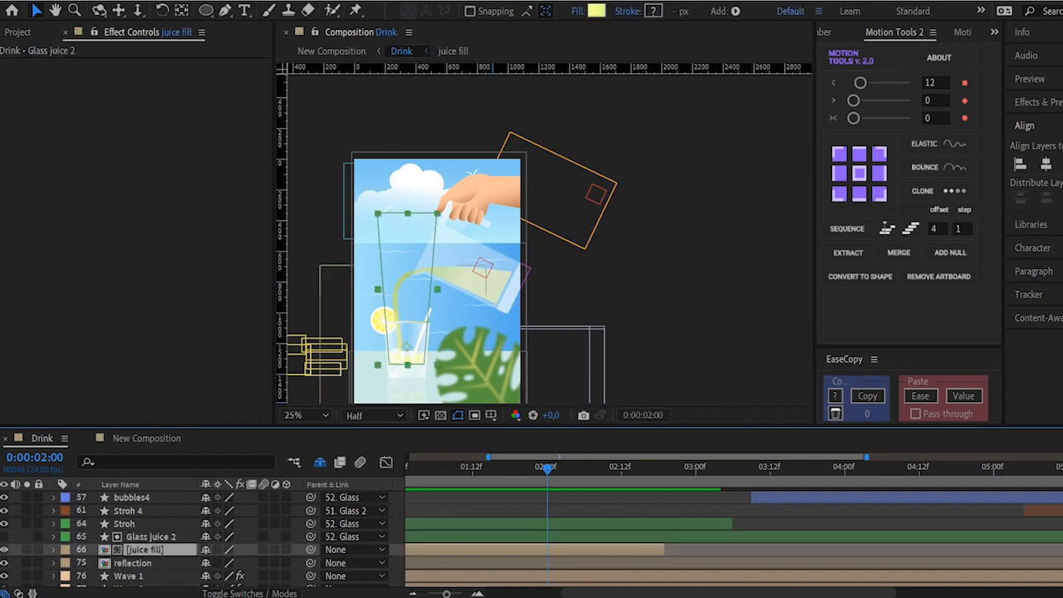
{"action": "left_click", "coordinate": [133, 563]}
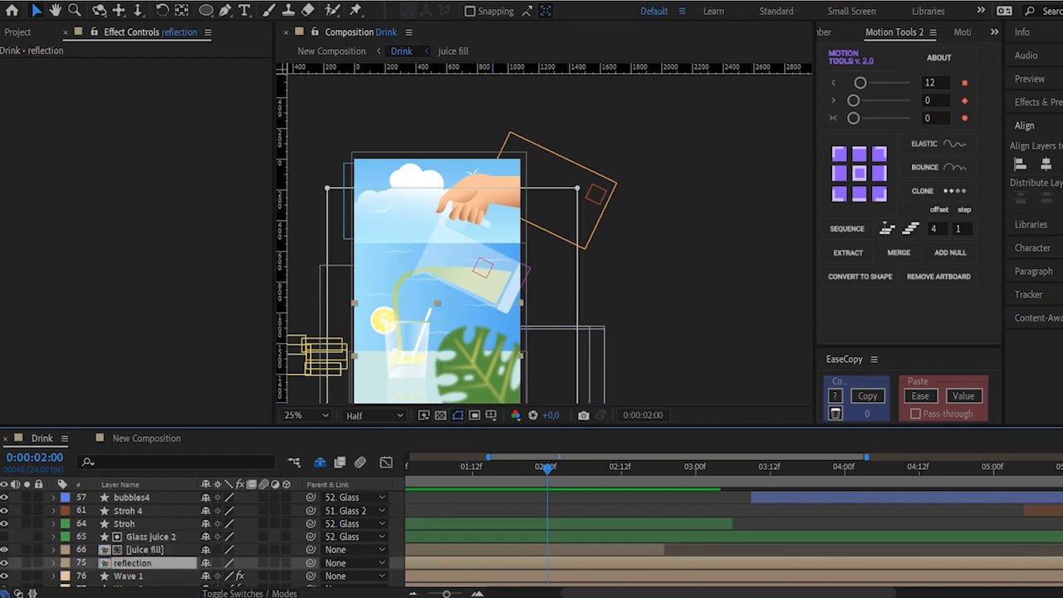
Open the juice fill precomp and inspect its Shape Layer 1 matte and the juice layer's 3D Stroke effect
{"action": "scroll", "coordinate": [145, 540], "scroll_direction": "down", "scroll_amount": 2}
{"action": "left_click", "coordinate": [145, 501]}
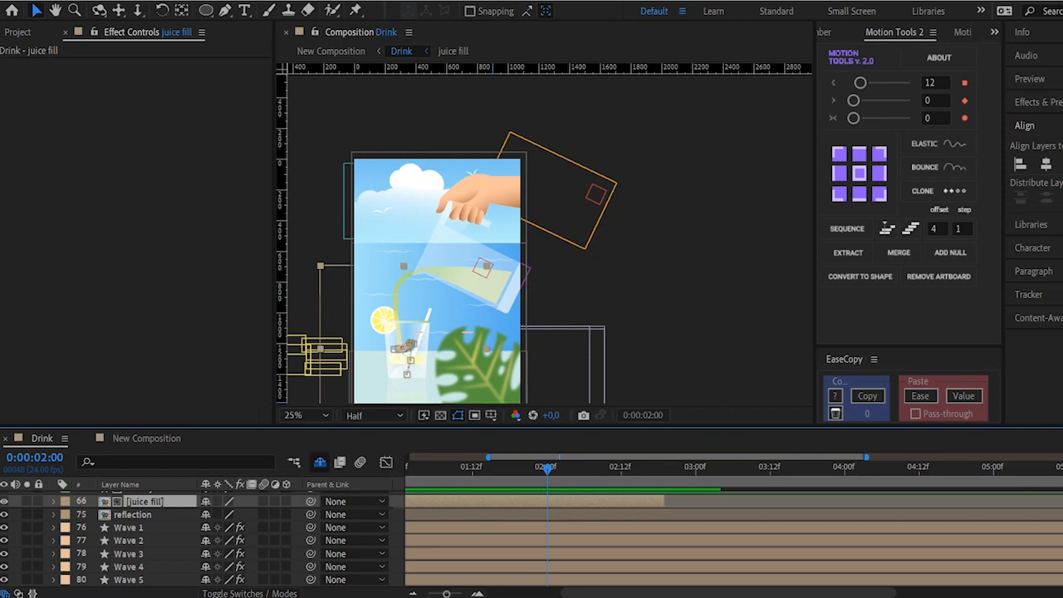
{"action": "double_click", "coordinate": [146, 502]}
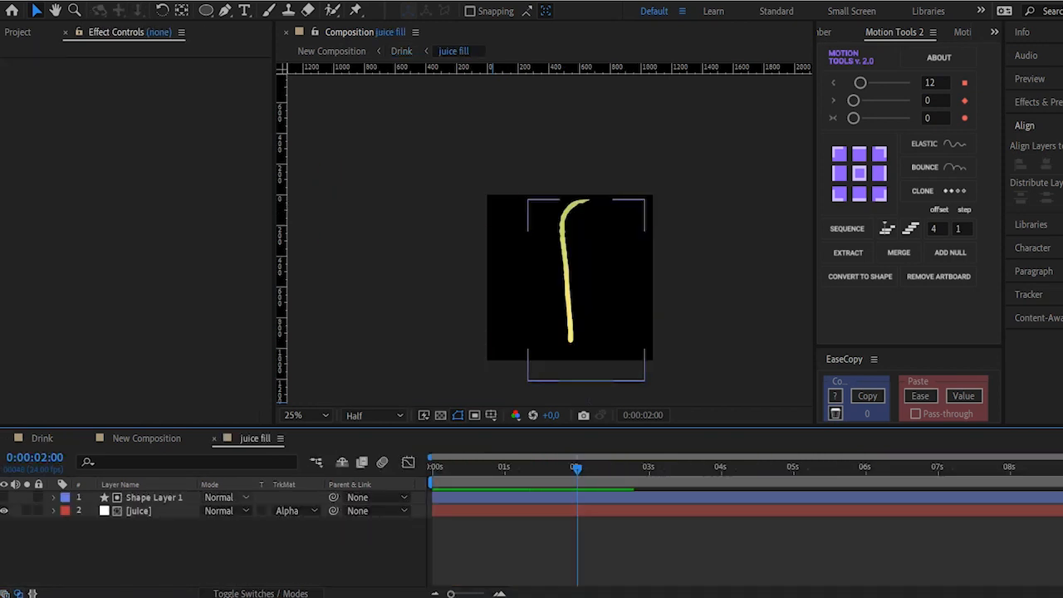
{"action": "left_click", "coordinate": [155, 498]}
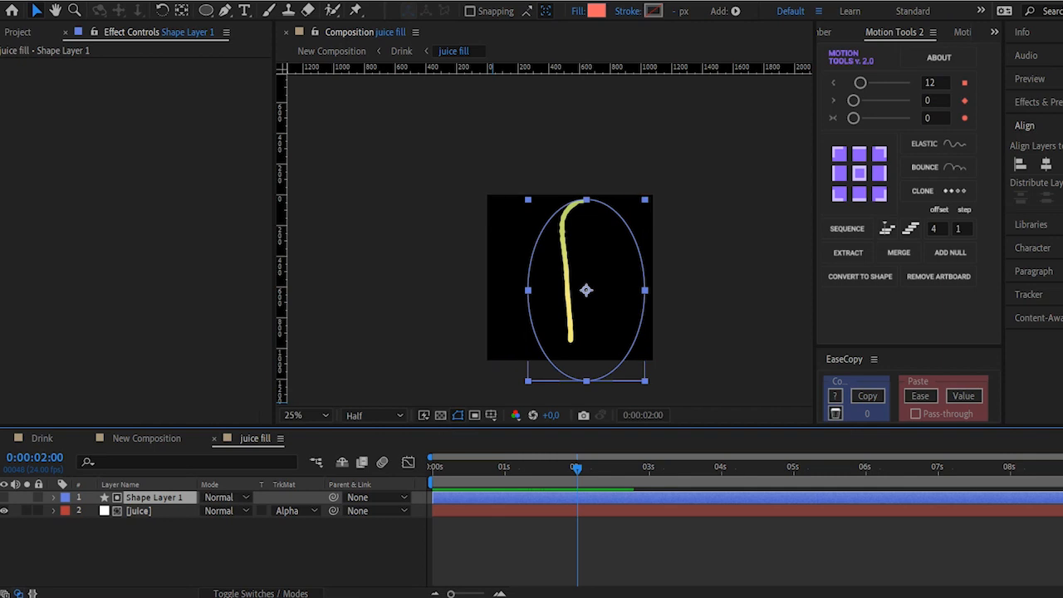
{"action": "left_click", "coordinate": [140, 511]}
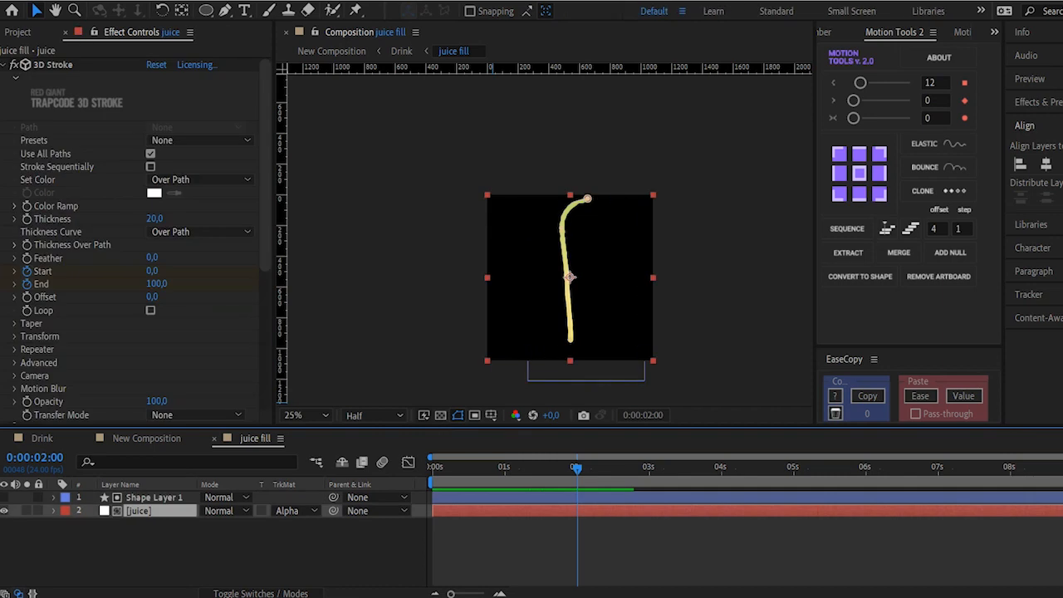
Scrub the juice stream back to 0:00:00:14 and on to 0:00:01:07, examining the 3D Stroke, Roughen Edges and Simple Choker settings
{"action": "key", "text": "space"}
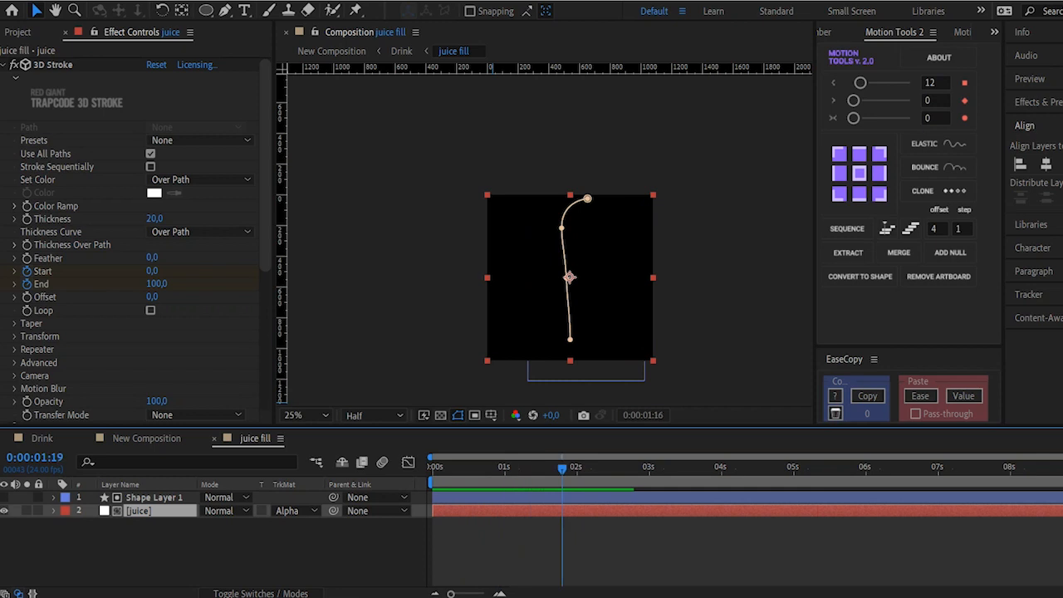
{"action": "key", "text": "space"}
{"action": "left_click_drag", "start_coordinate": [586, 470], "coordinate": [475, 469]}
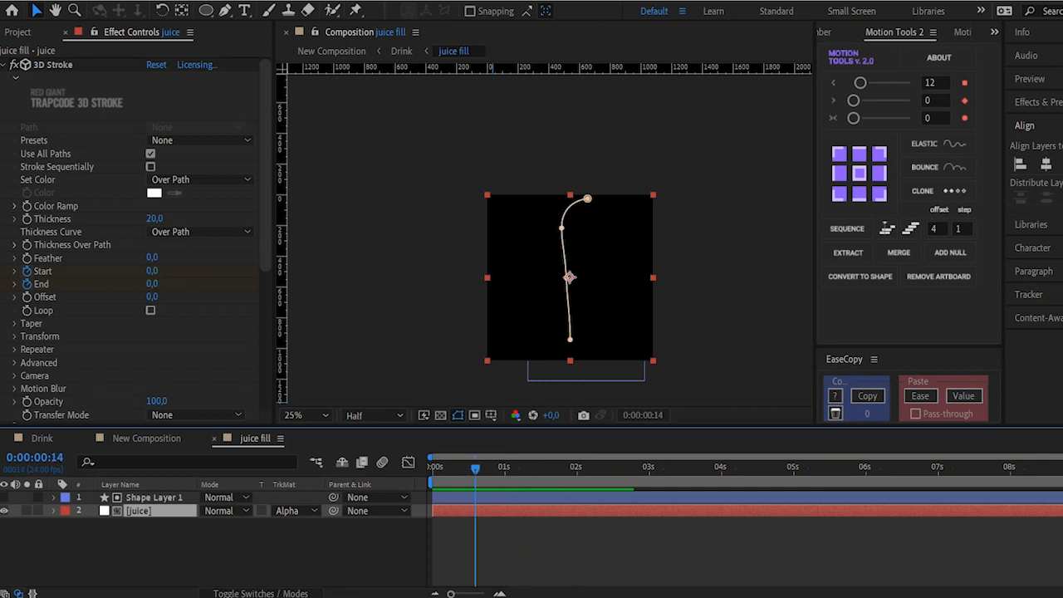
{"action": "scroll", "coordinate": [124, 241], "scroll_direction": "down", "scroll_amount": 6}
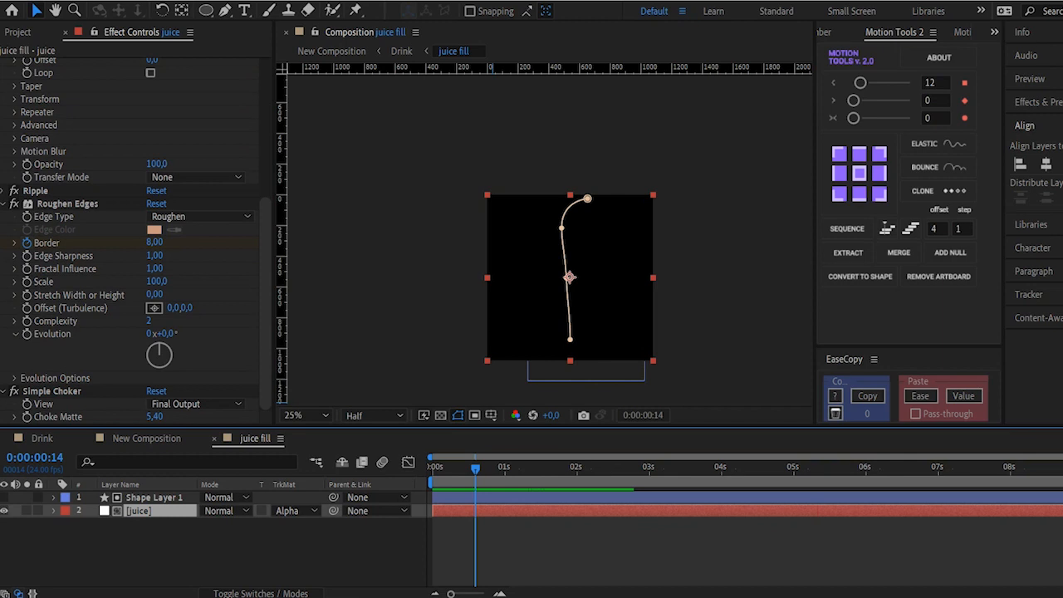
{"action": "left_click_drag", "start_coordinate": [475, 469], "coordinate": [525, 470]}
Reveal the juice layer's animated 3D Stroke and Ripple keyframes and compare them with its effect settings at 0:00:01:08
{"action": "left_click", "coordinate": [153, 498]}
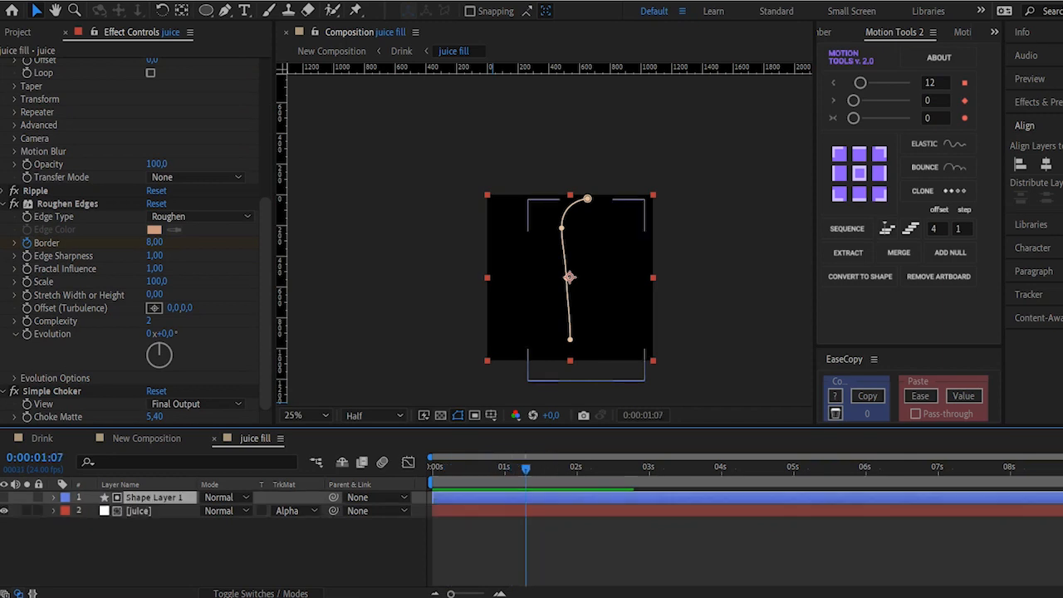
{"action": "left_click", "coordinate": [139, 511]}
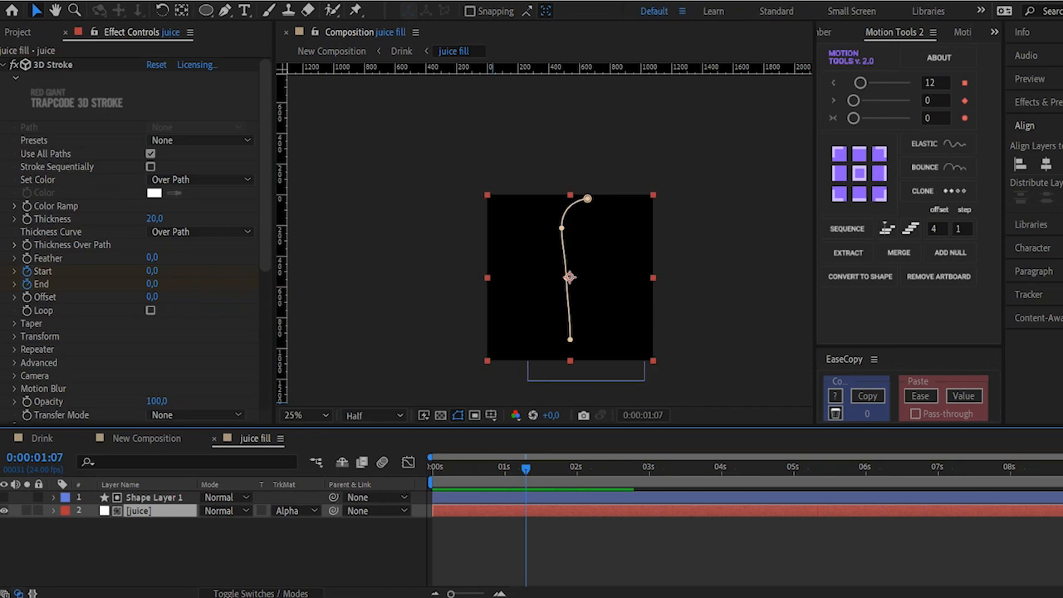
{"action": "key", "text": "u"}
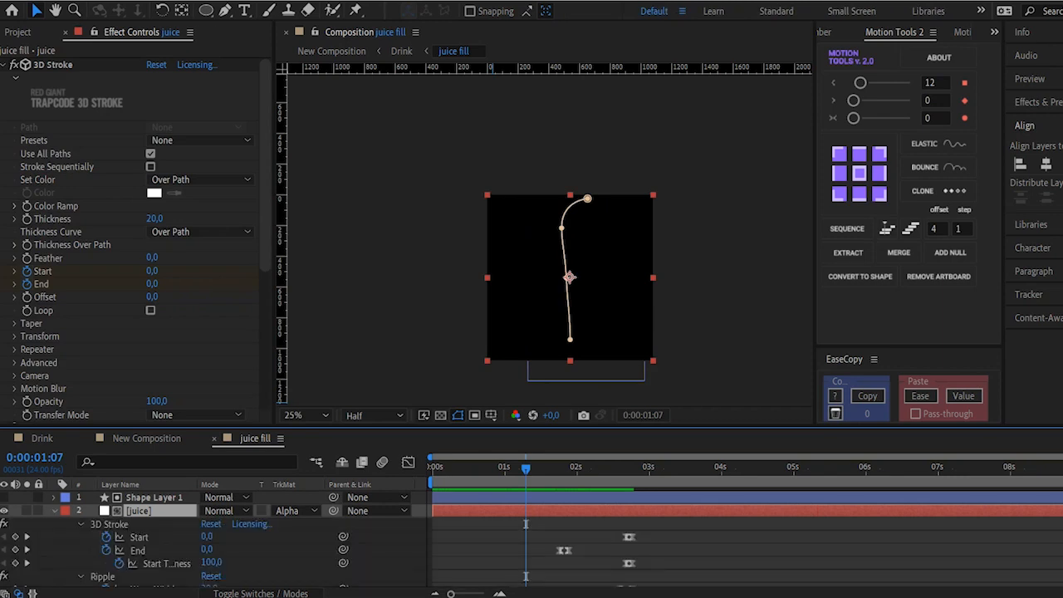
{"action": "mouse_move", "coordinate": [526, 469]}
{"action": "left_mouse_down"}
{"action": "mouse_move", "coordinate": [653, 470]}
{"action": "mouse_move", "coordinate": [529, 469]}
{"action": "left_mouse_up"}
{"action": "scroll", "coordinate": [133, 249], "scroll_direction": "down", "scroll_amount": 2}
{"action": "scroll", "coordinate": [133, 241], "scroll_direction": "down", "scroll_amount": 2}
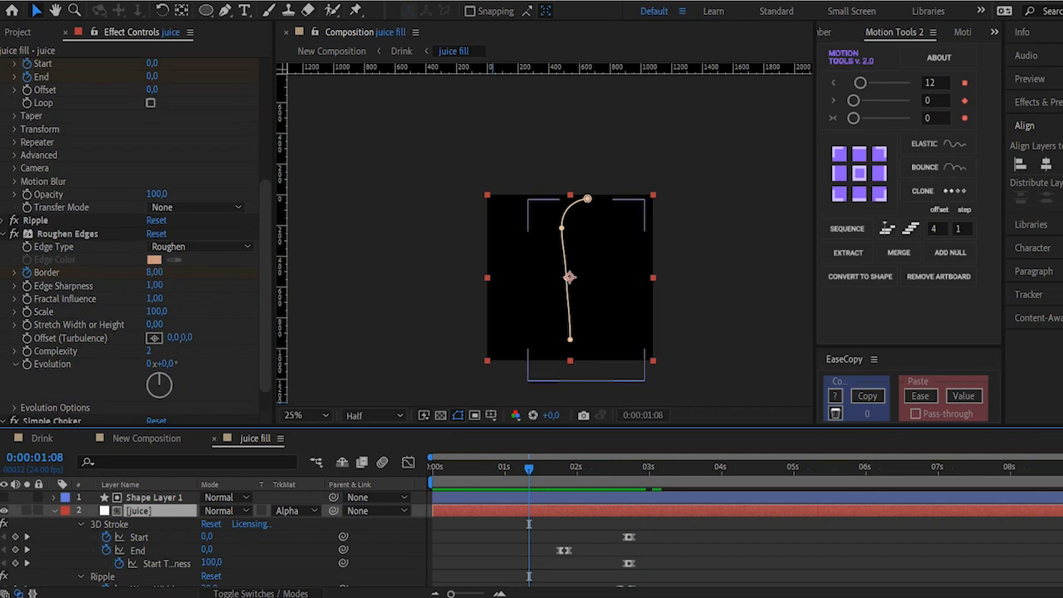
Preview the juice stream and scrub around 0:00:02:17 to examine how it breaks up, ending at 0:00:02:12
{"action": "key", "text": "space"}
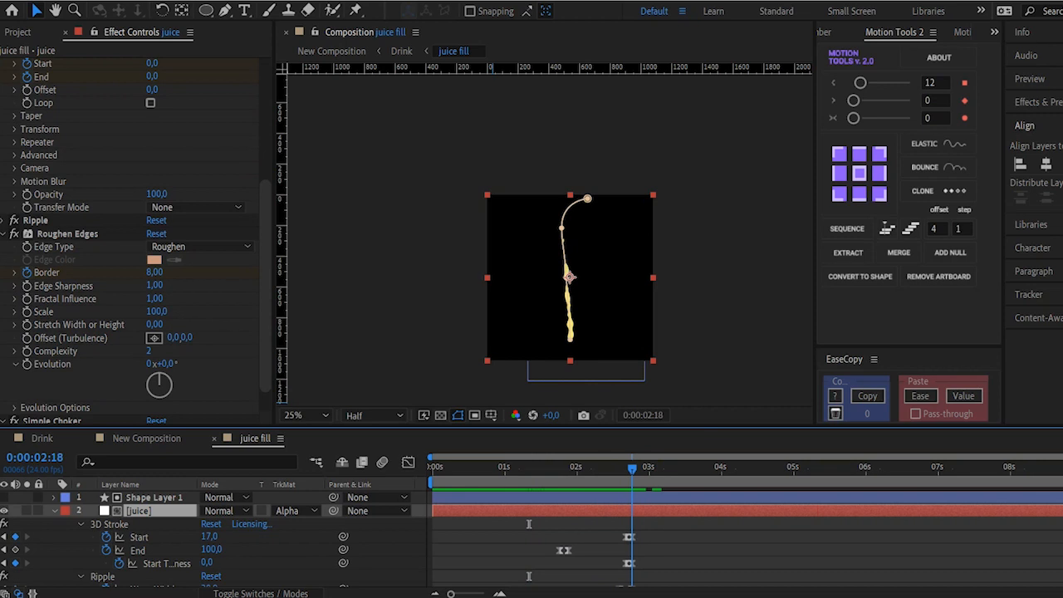
{"action": "left_click_drag", "start_coordinate": [629, 480], "coordinate": [629, 479]}
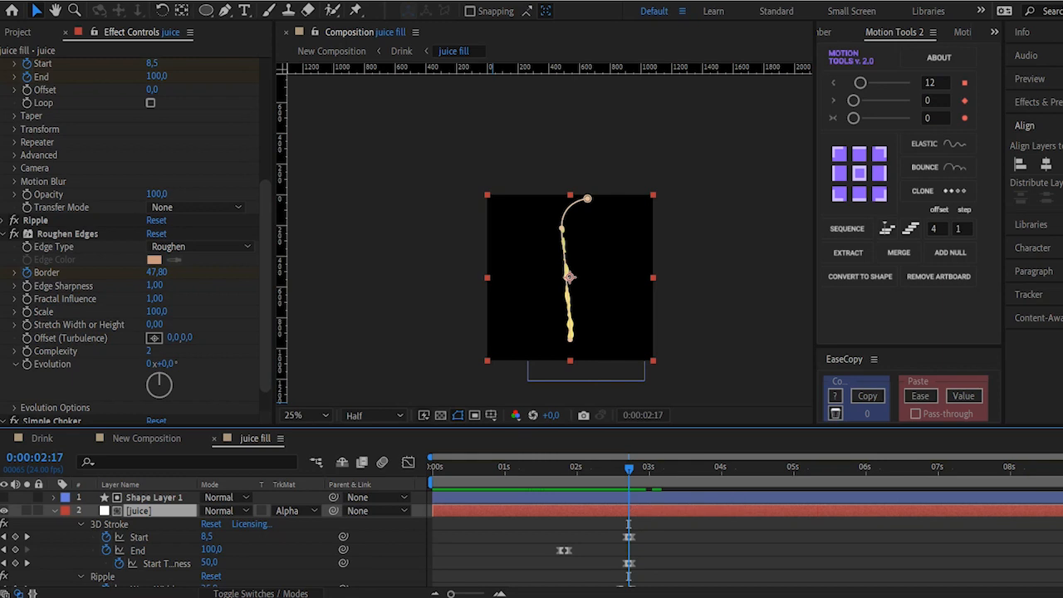
{"action": "mouse_move", "coordinate": [629, 467]}
{"action": "left_mouse_down"}
{"action": "mouse_move", "coordinate": [538, 467]}
{"action": "mouse_move", "coordinate": [639, 467]}
{"action": "mouse_move", "coordinate": [629, 467]}
{"action": "left_mouse_up"}
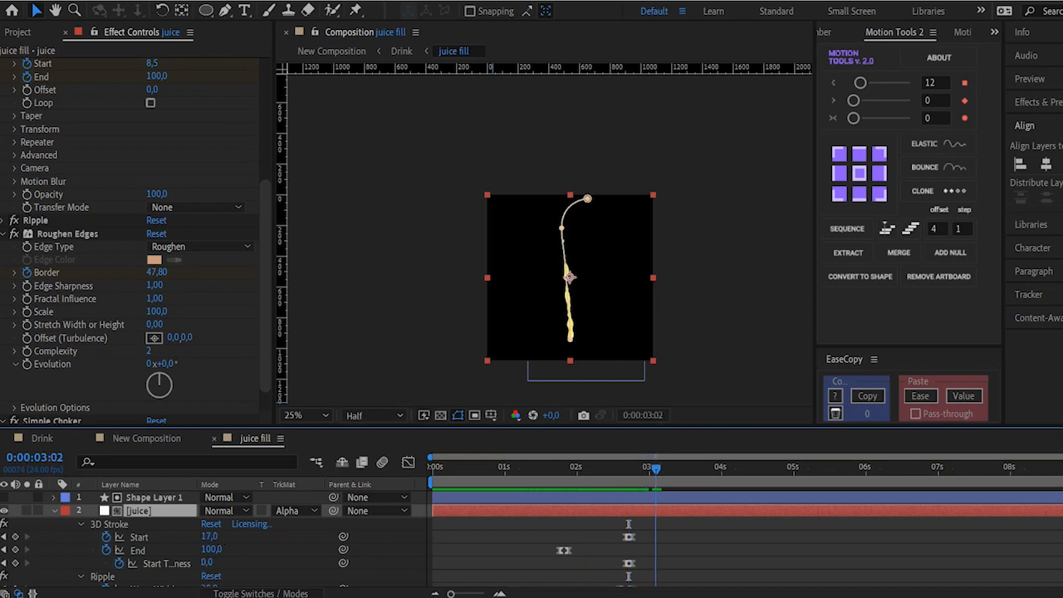
{"action": "left_click_drag", "start_coordinate": [683, 469], "coordinate": [614, 469]}
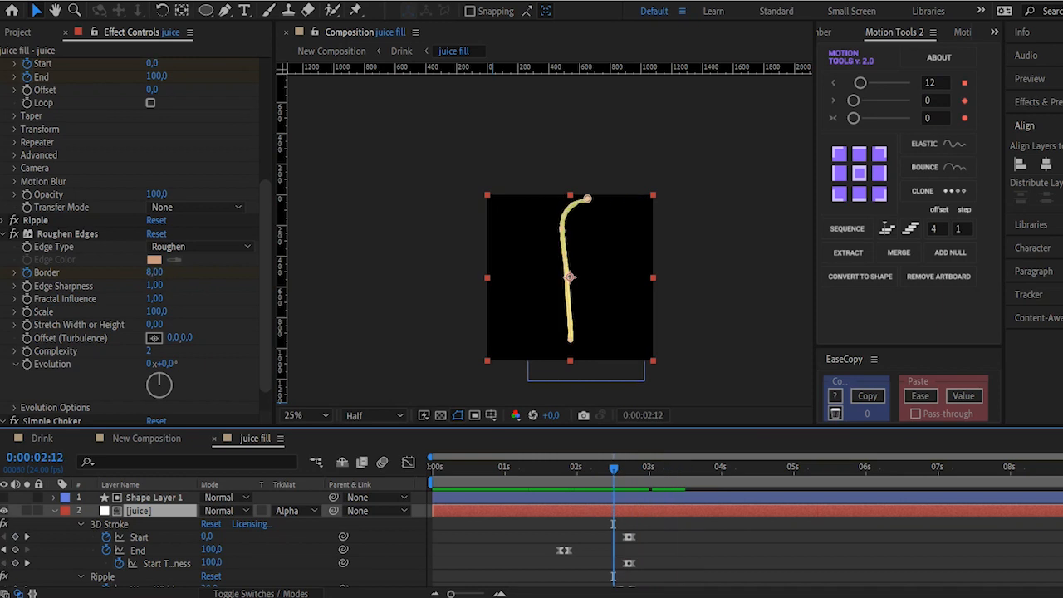
Check New Composition, return to the Drink composition and bring the drinker's finger and hand layers into view
{"action": "left_click", "coordinate": [146, 439]}
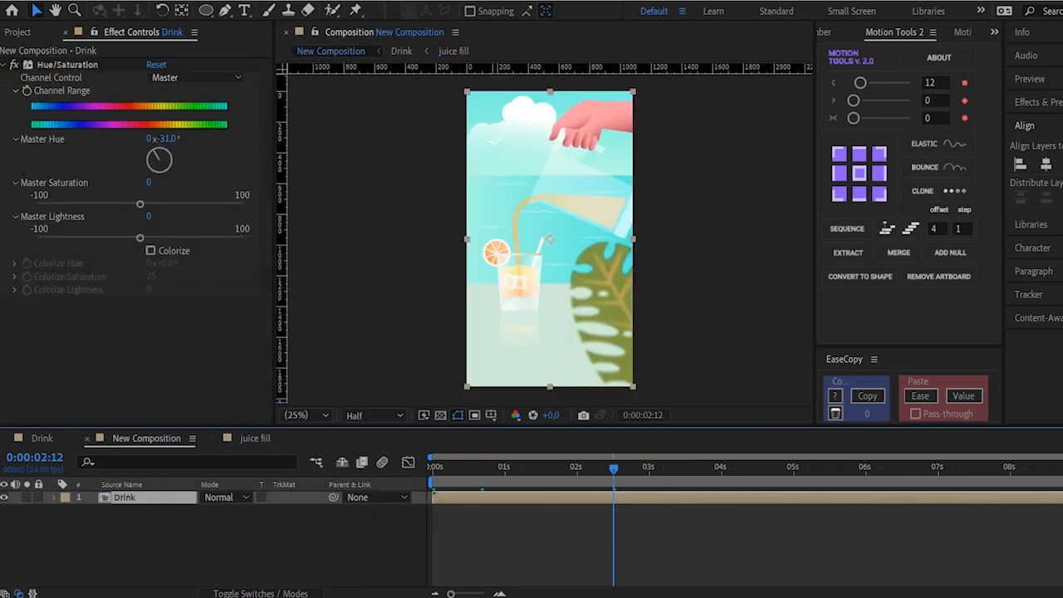
{"action": "left_click", "coordinate": [41, 439]}
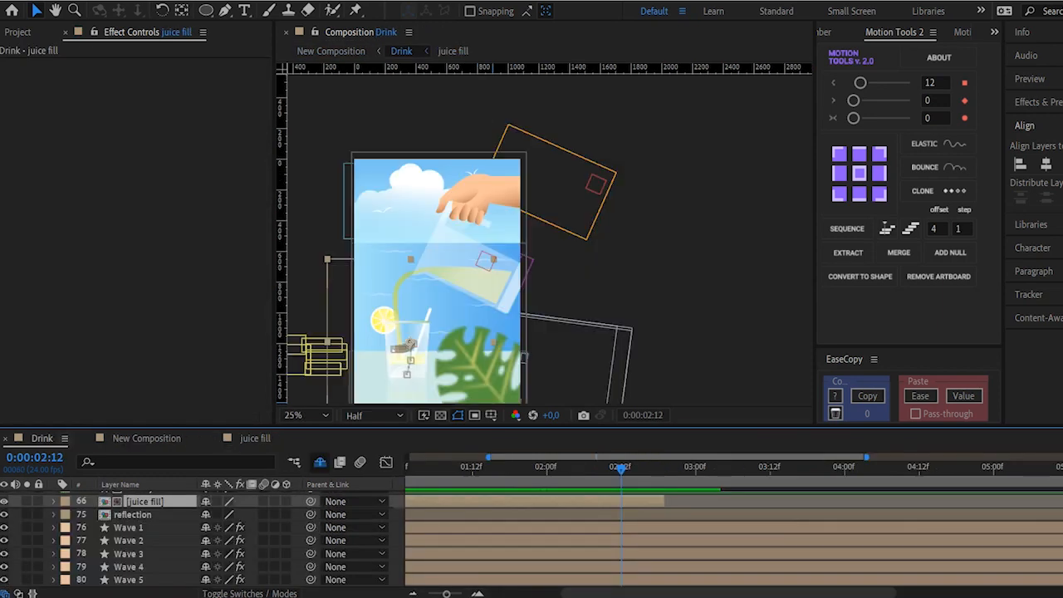
{"action": "scroll", "coordinate": [532, 540], "scroll_direction": "up", "scroll_amount": 4}
{"action": "scroll", "coordinate": [532, 540], "scroll_direction": "up", "scroll_amount": 5}
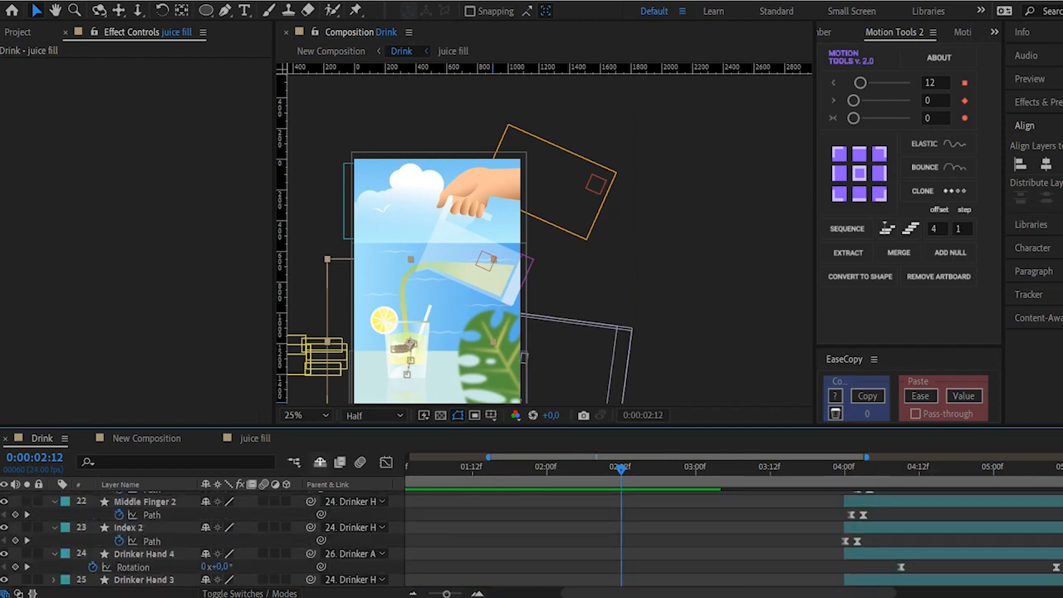
Find the Juice wave matte layer in the Drink composition and examine its Wave Warp effect settings
{"action": "scroll", "coordinate": [532, 540], "scroll_direction": "up", "scroll_amount": 1}
{"action": "scroll", "coordinate": [531, 540], "scroll_direction": "up", "scroll_amount": 3}
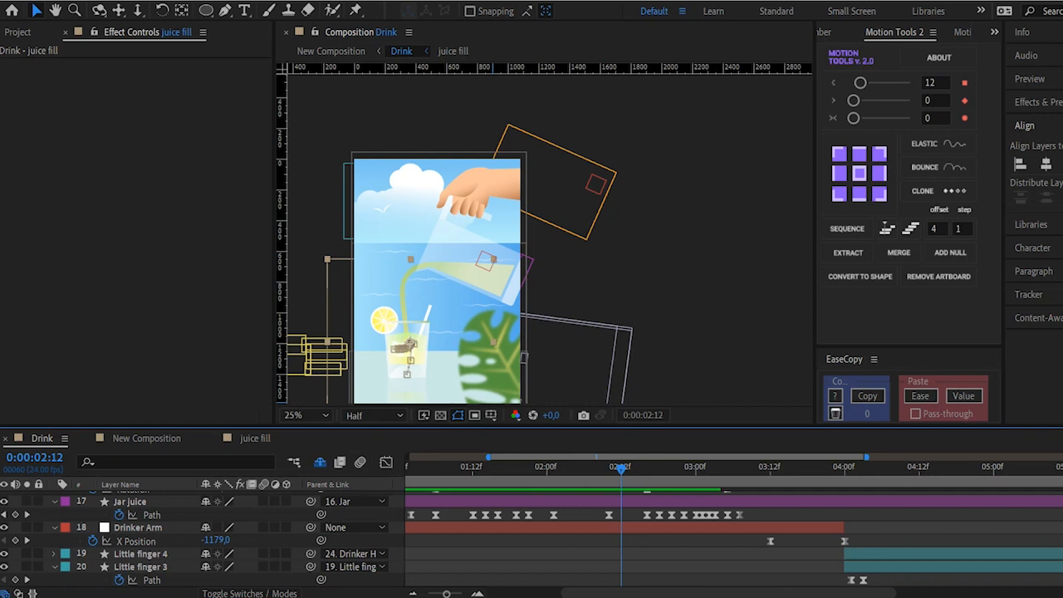
{"action": "scroll", "coordinate": [531, 540], "scroll_direction": "down", "scroll_amount": 4}
{"action": "scroll", "coordinate": [532, 540], "scroll_direction": "up", "scroll_amount": 4}
{"action": "scroll", "coordinate": [532, 539], "scroll_direction": "down", "scroll_amount": 4}
{"action": "scroll", "coordinate": [531, 540], "scroll_direction": "down", "scroll_amount": 7}
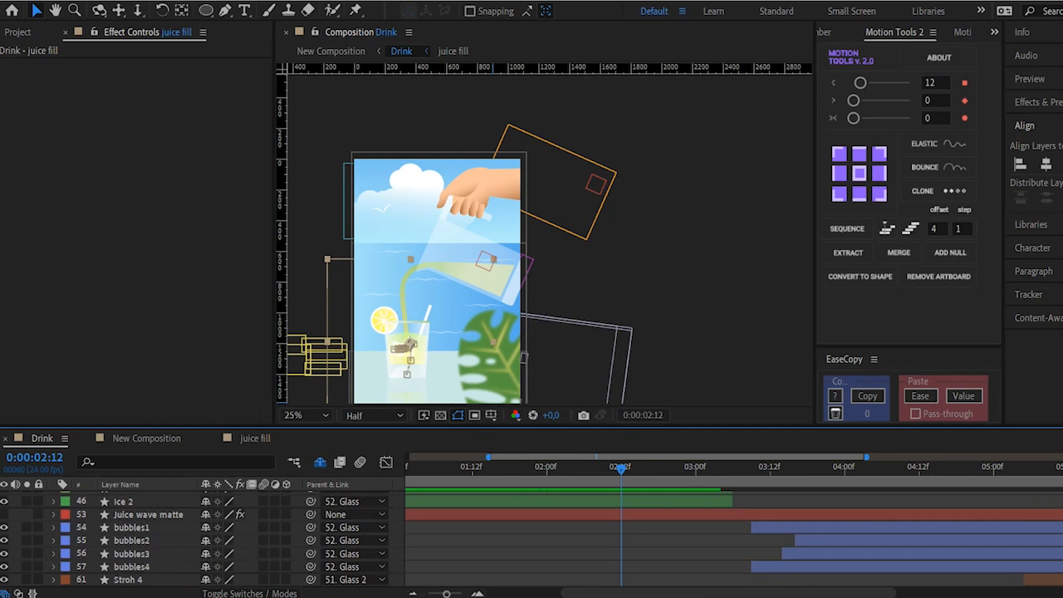
{"action": "left_click", "coordinate": [149, 514]}
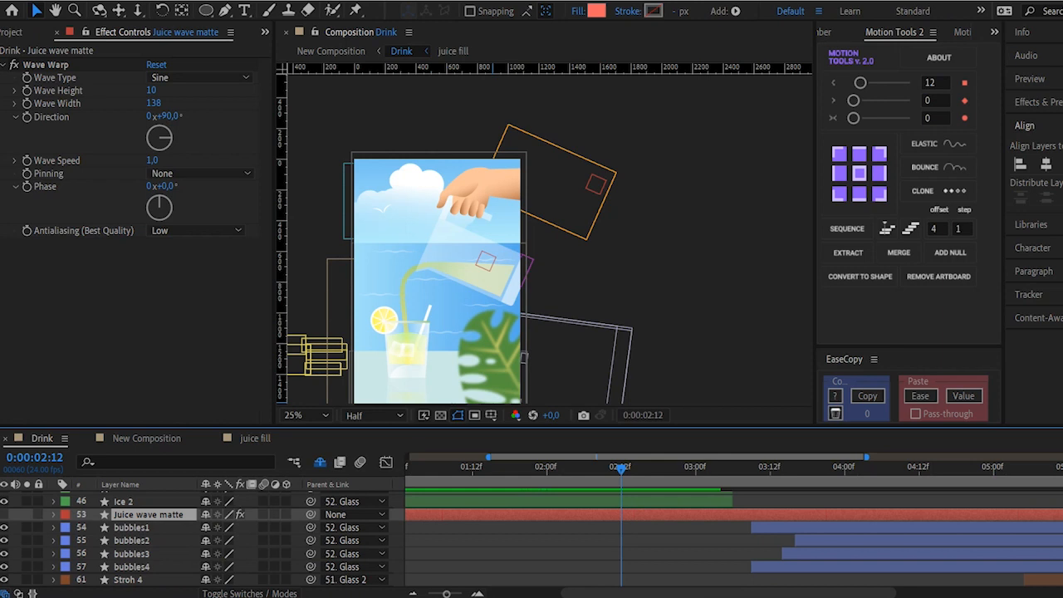
Show the Juice wave matte shape over the glass, hide it again and preview the pour, stopping at 0:00:02:07
{"action": "left_click", "coordinate": [5, 515]}
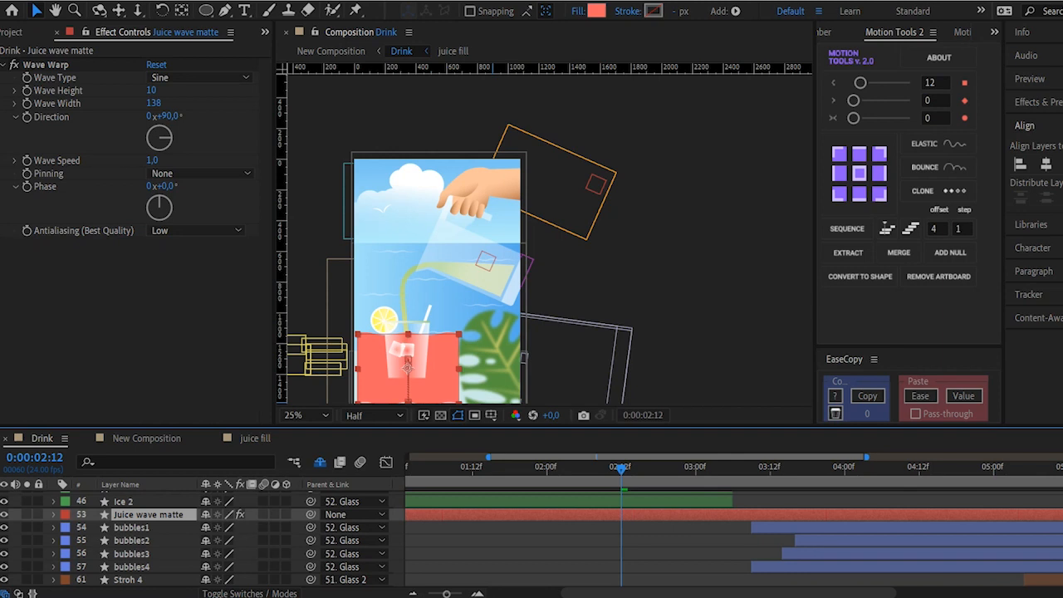
{"action": "left_click", "coordinate": [5, 515]}
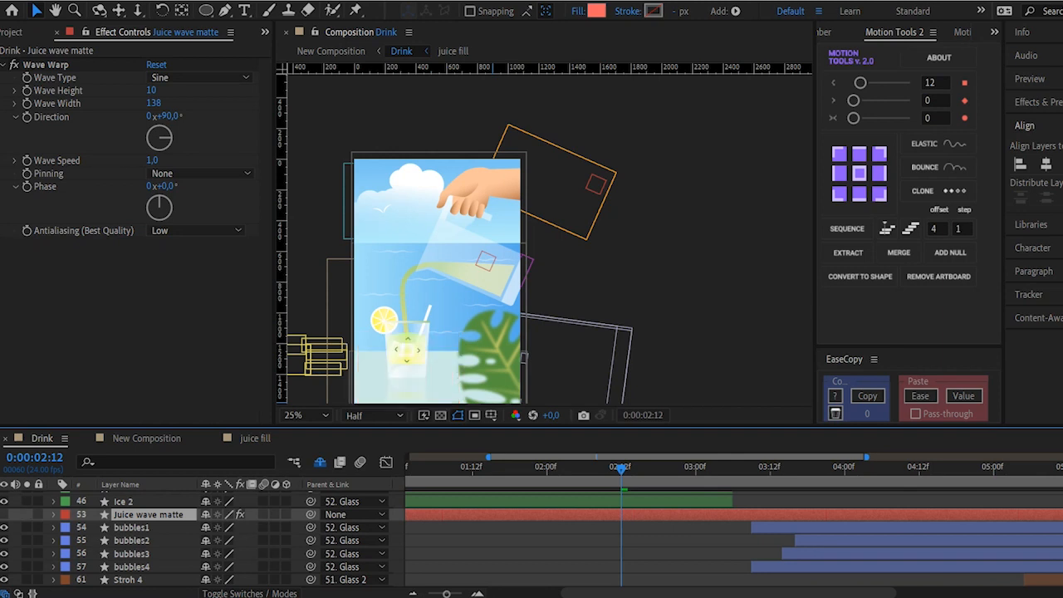
{"action": "key", "text": "space"}
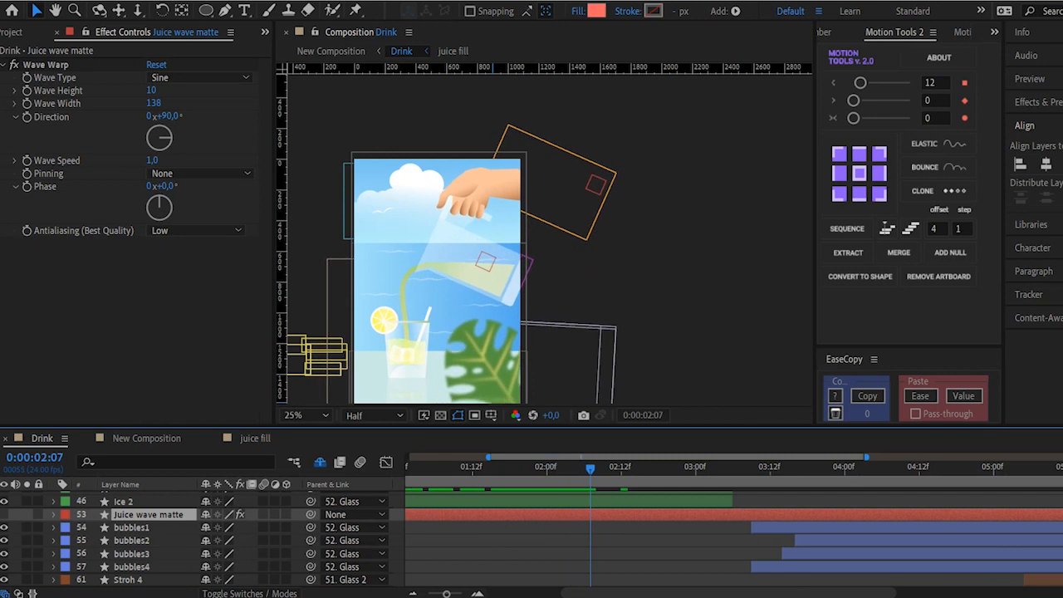
Check the Glass juice 2 and juice fill layers, and return to the Juice wave matte layer's effect settings
{"action": "scroll", "coordinate": [250, 540], "scroll_direction": "down", "scroll_amount": 5}
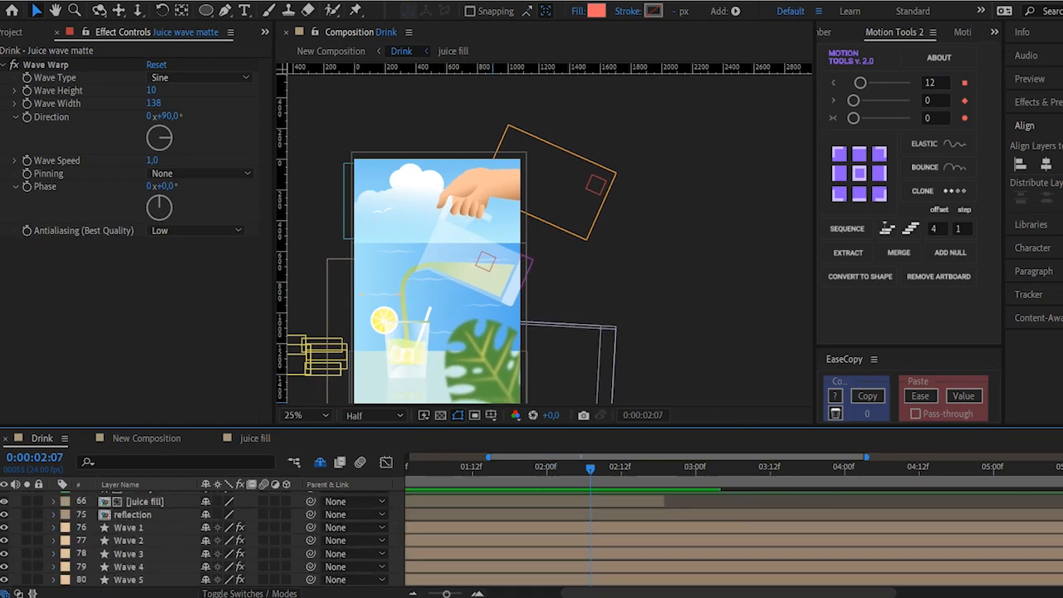
{"action": "scroll", "coordinate": [152, 531], "scroll_direction": "up", "scroll_amount": 1}
{"action": "left_click", "coordinate": [151, 527]}
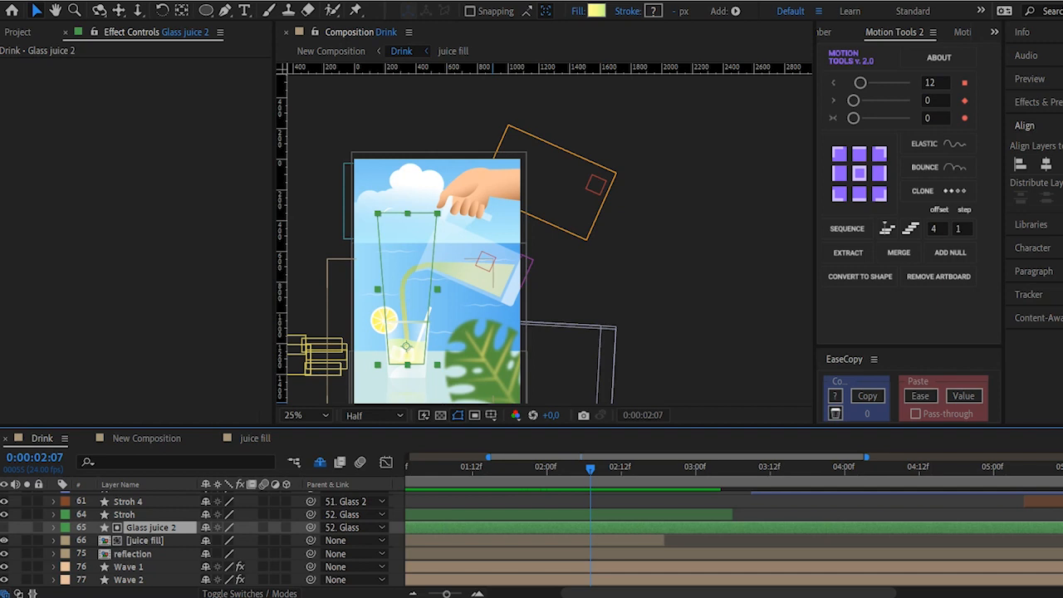
{"action": "left_click", "coordinate": [145, 541]}
{"action": "scroll", "coordinate": [148, 531], "scroll_direction": "up", "scroll_amount": 2}
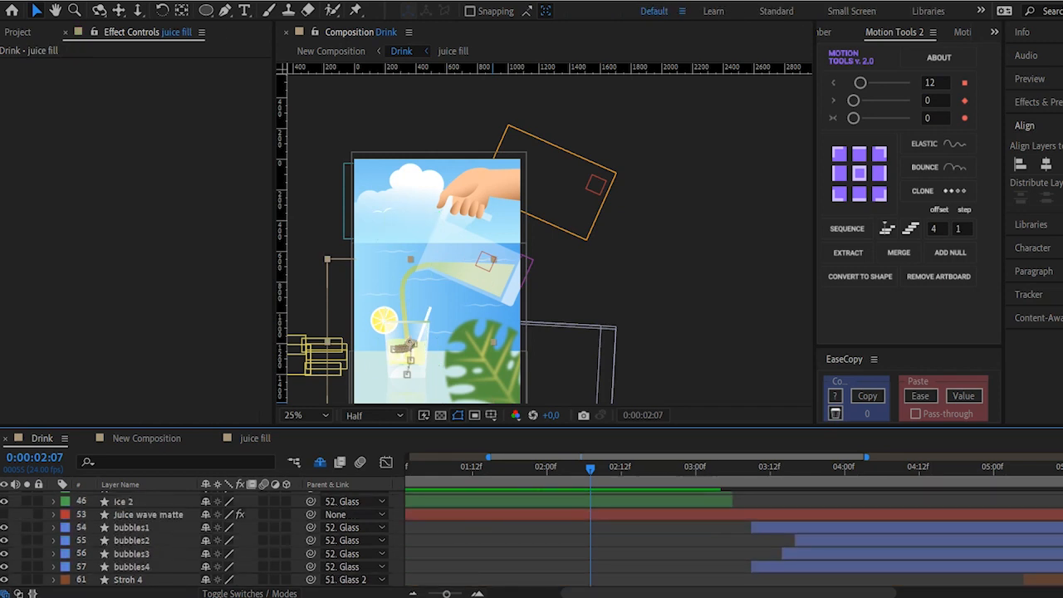
{"action": "left_click", "coordinate": [148, 515]}
Search the layers, briefly showing the shy ones, and select the juice inside the glass to examine its Set Matte effect
{"action": "scroll", "coordinate": [148, 536], "scroll_direction": "up", "scroll_amount": 6}
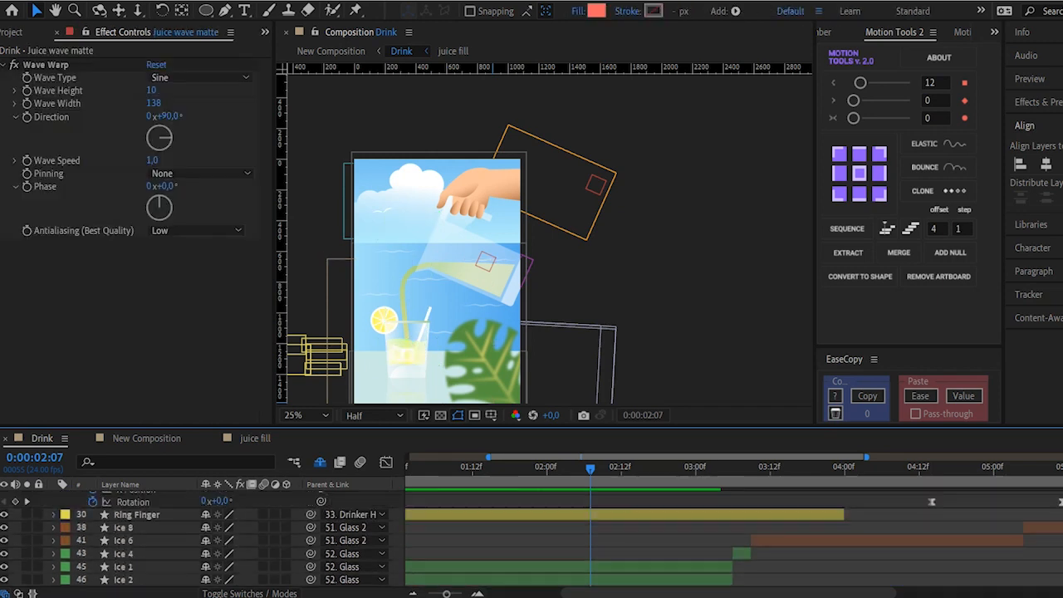
{"action": "scroll", "coordinate": [148, 535], "scroll_direction": "up", "scroll_amount": 3}
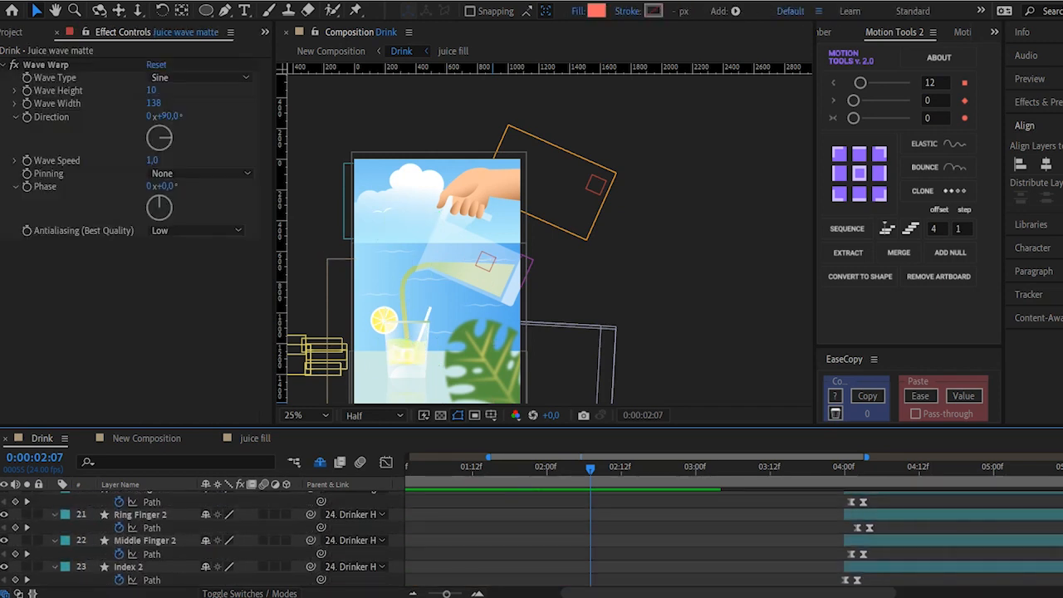
{"action": "scroll", "coordinate": [148, 536], "scroll_direction": "up", "scroll_amount": 3}
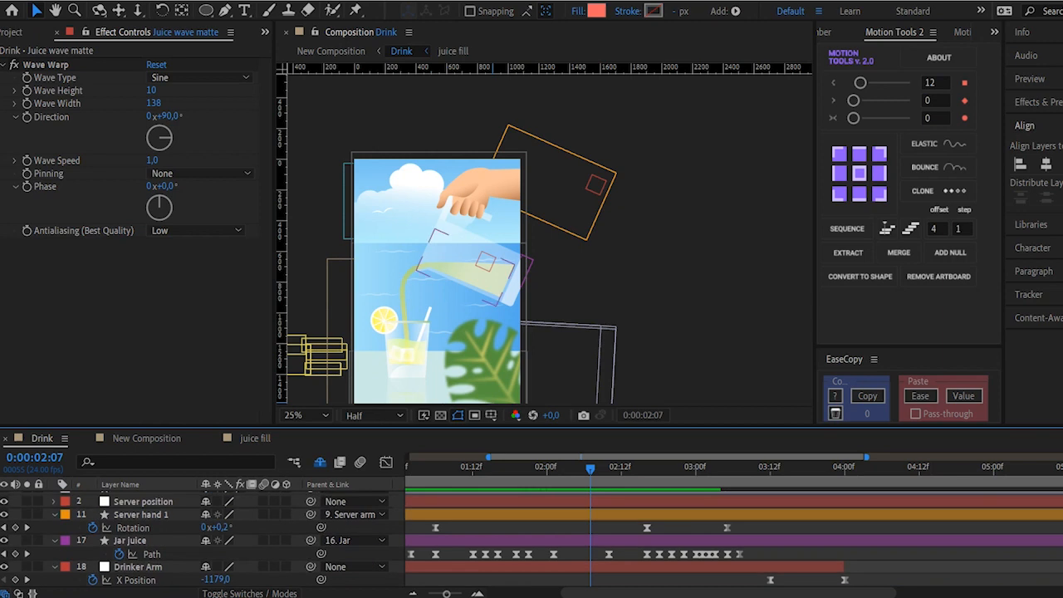
{"action": "left_click", "coordinate": [319, 461]}
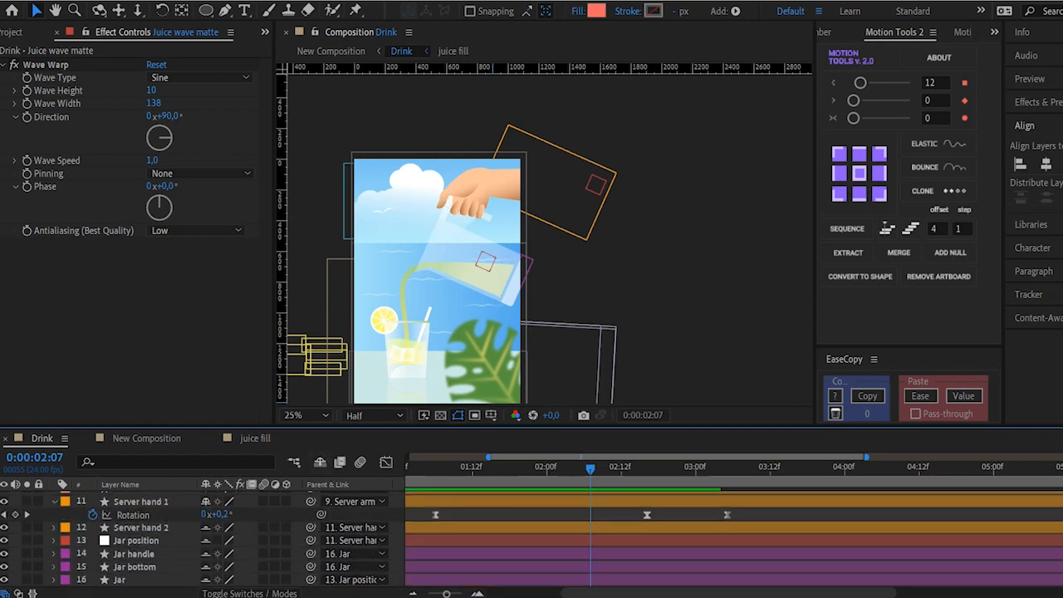
{"action": "left_click", "coordinate": [320, 462]}
{"action": "left_click", "coordinate": [407, 344]}
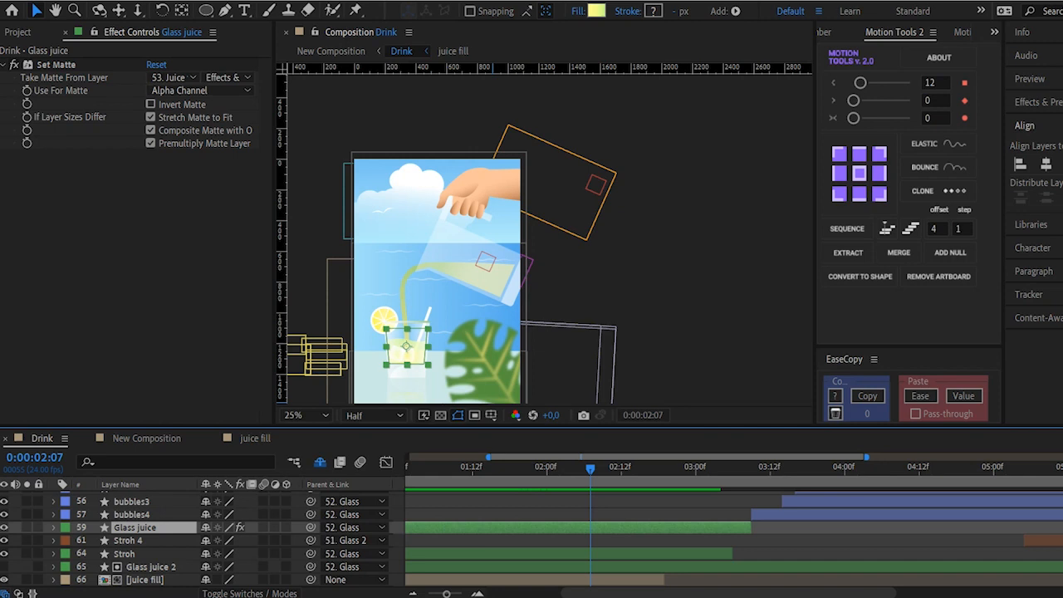
Reveal the Juice wave matte layer's keyframes and review its rising motion, scrubbing to 0:00:02:16 and previewing up to 0:00:03:00
{"action": "scroll", "coordinate": [200, 540], "scroll_direction": "up", "scroll_amount": 5}
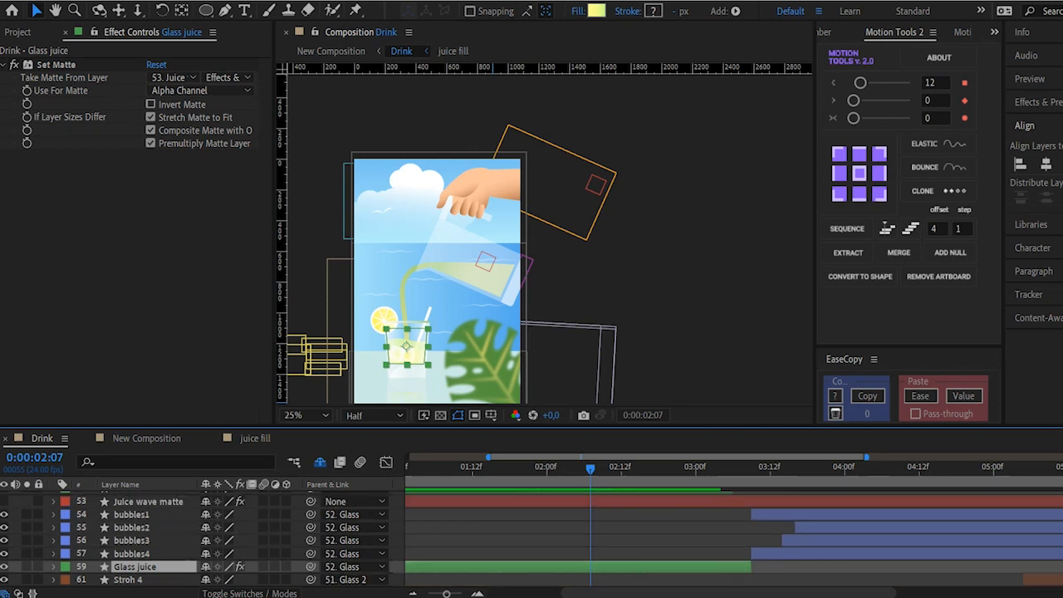
{"action": "left_click", "coordinate": [148, 541]}
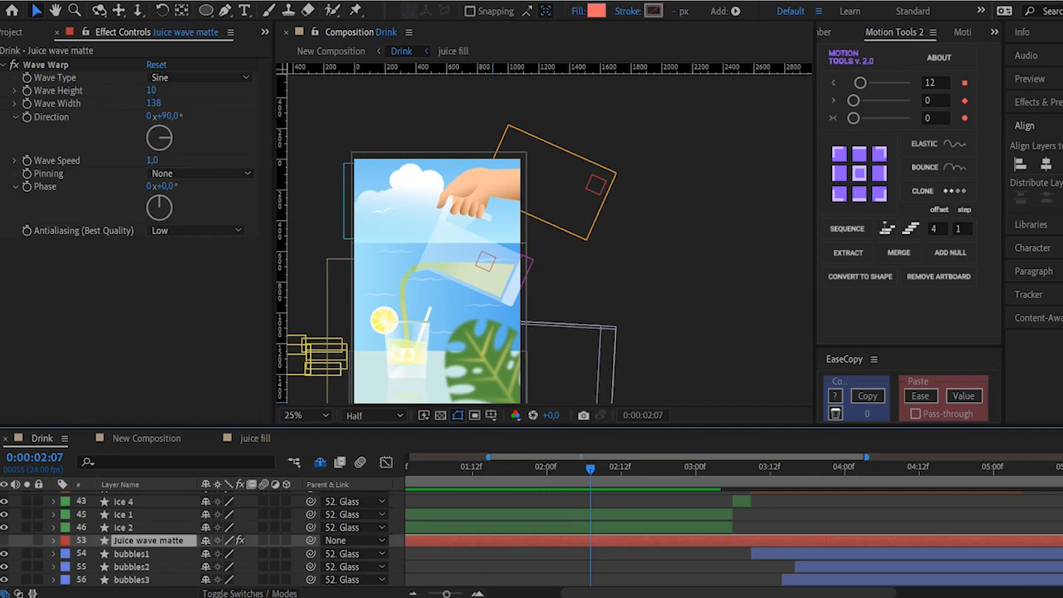
{"action": "left_click_drag", "start_coordinate": [431, 468], "coordinate": [602, 468]}
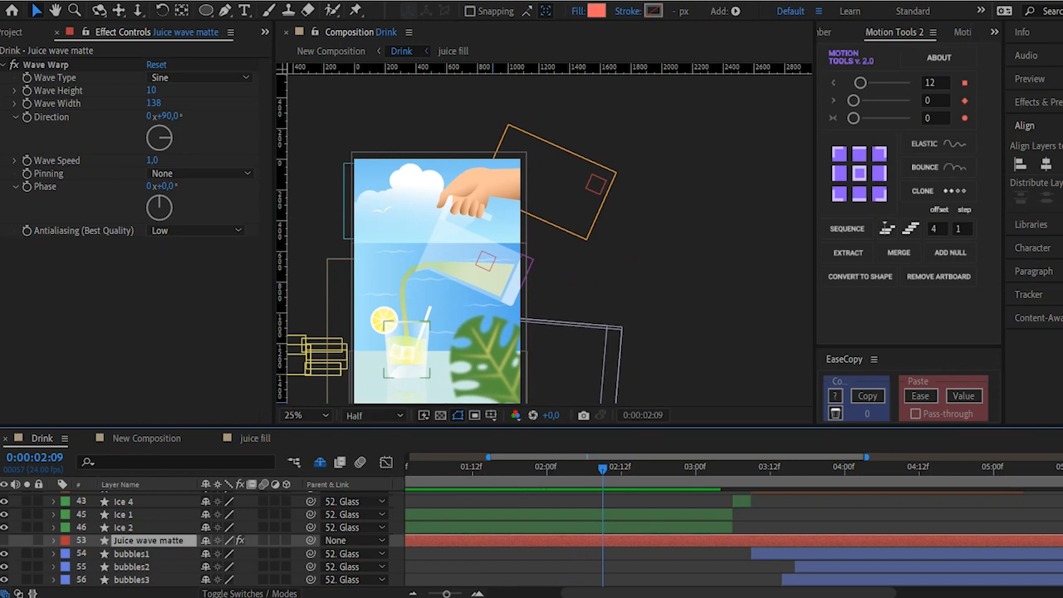
{"action": "left_click_drag", "start_coordinate": [603, 469], "coordinate": [647, 469]}
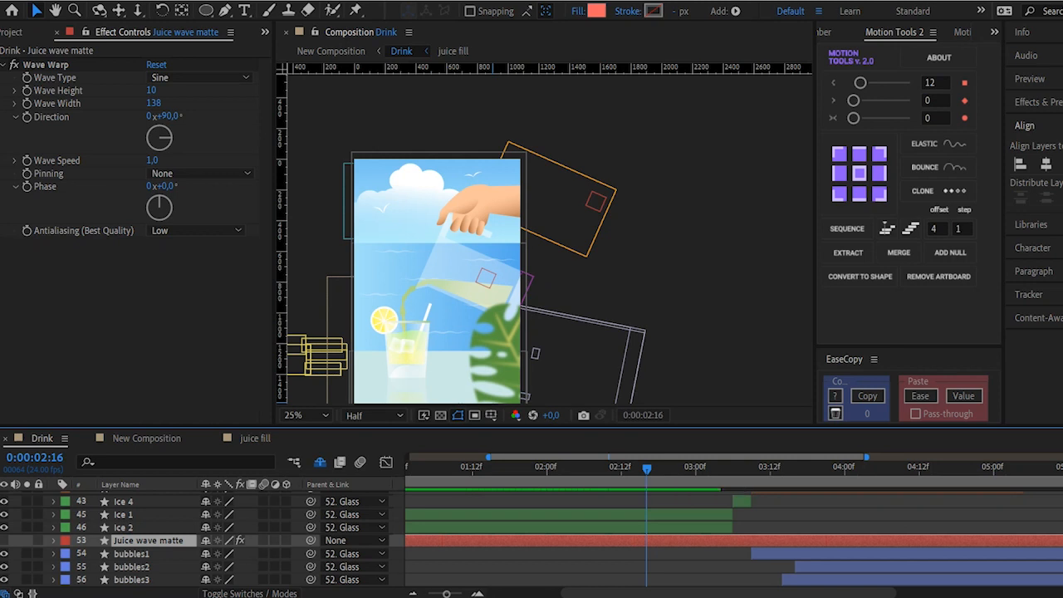
{"action": "key", "text": "u"}
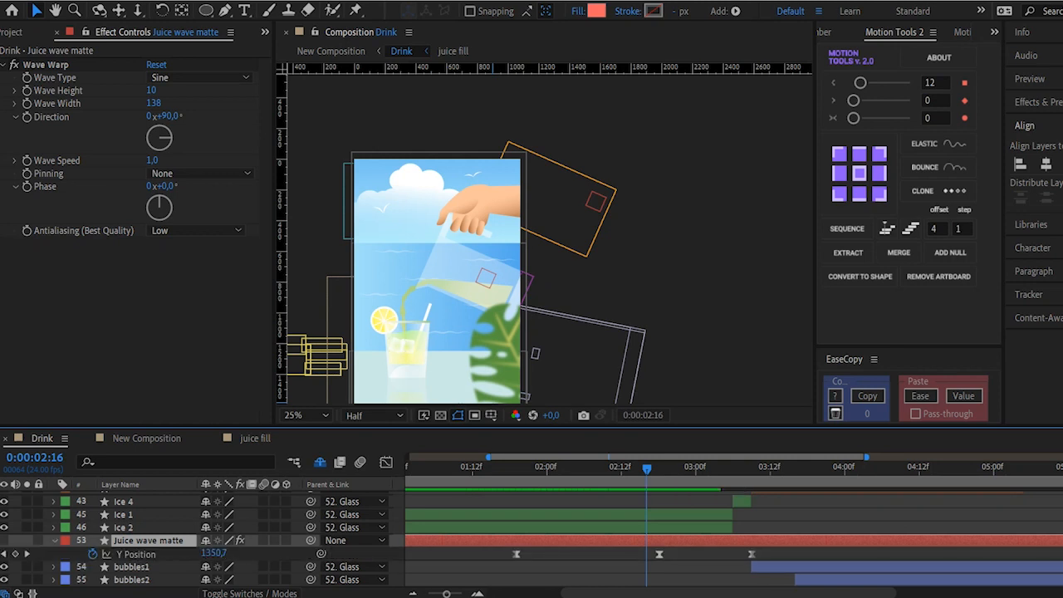
{"action": "key", "text": "space"}
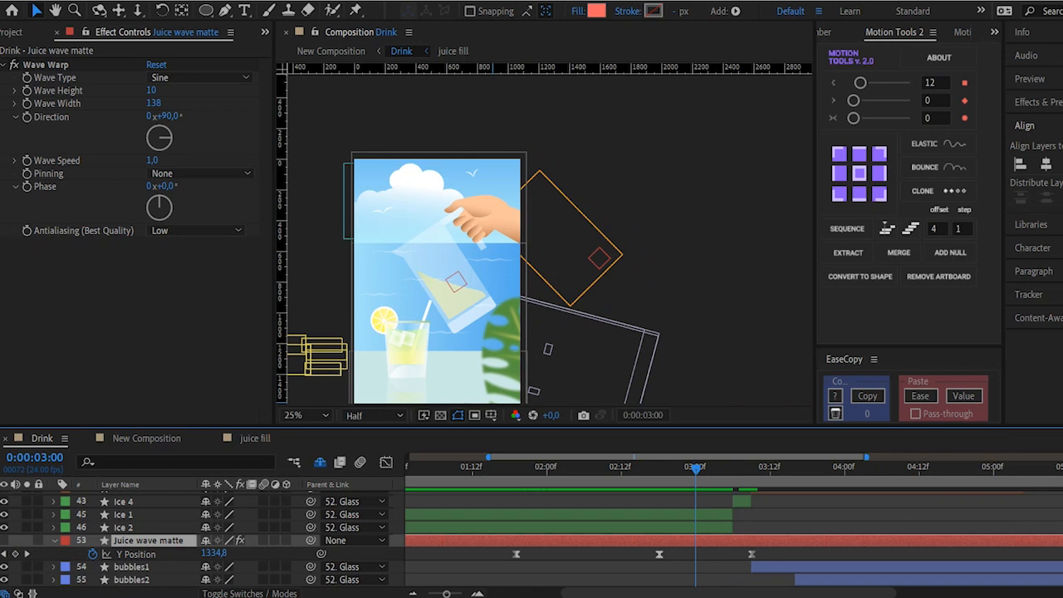
Reveal the Ice 1 and Ice 2 layers' keyframes together and scrub through their motion, ending at 0:00:03:02
{"action": "left_click", "coordinate": [124, 527]}
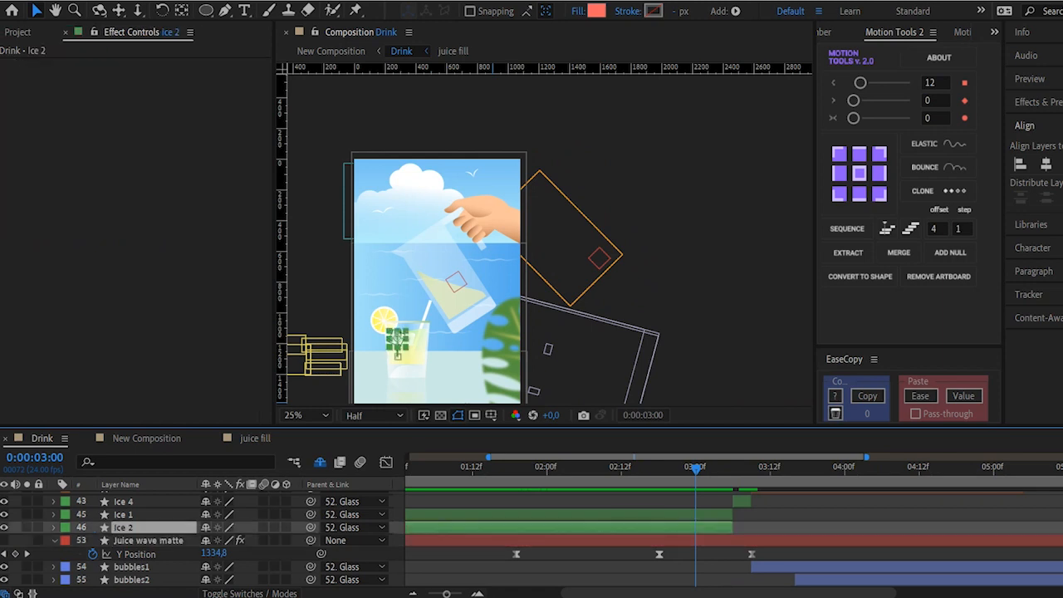
{"action": "left_click", "coordinate": [124, 515]}
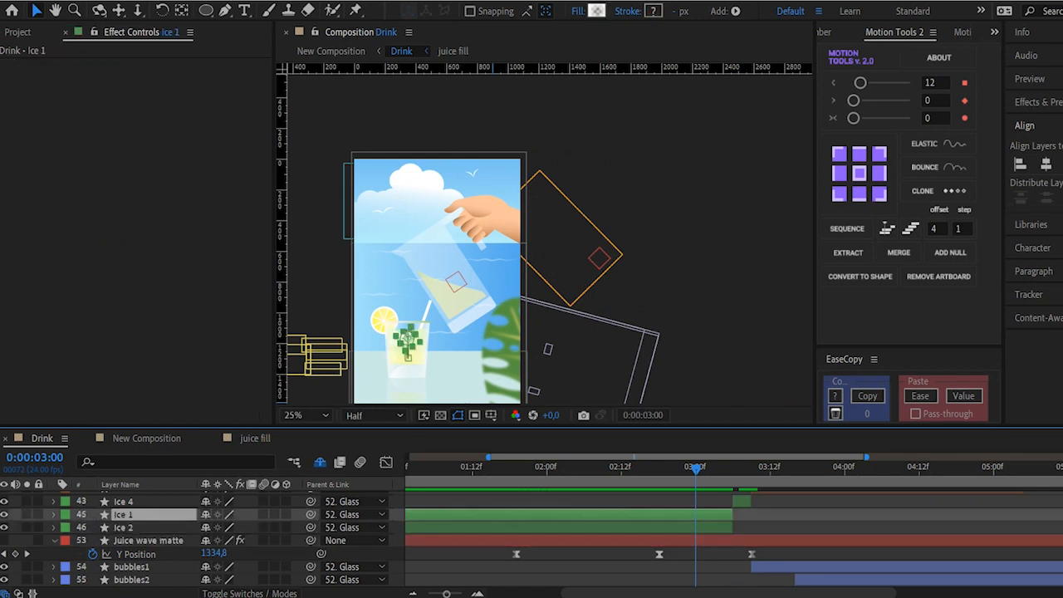
{"action": "left_click", "coordinate": [124, 527], "text": "shift"}
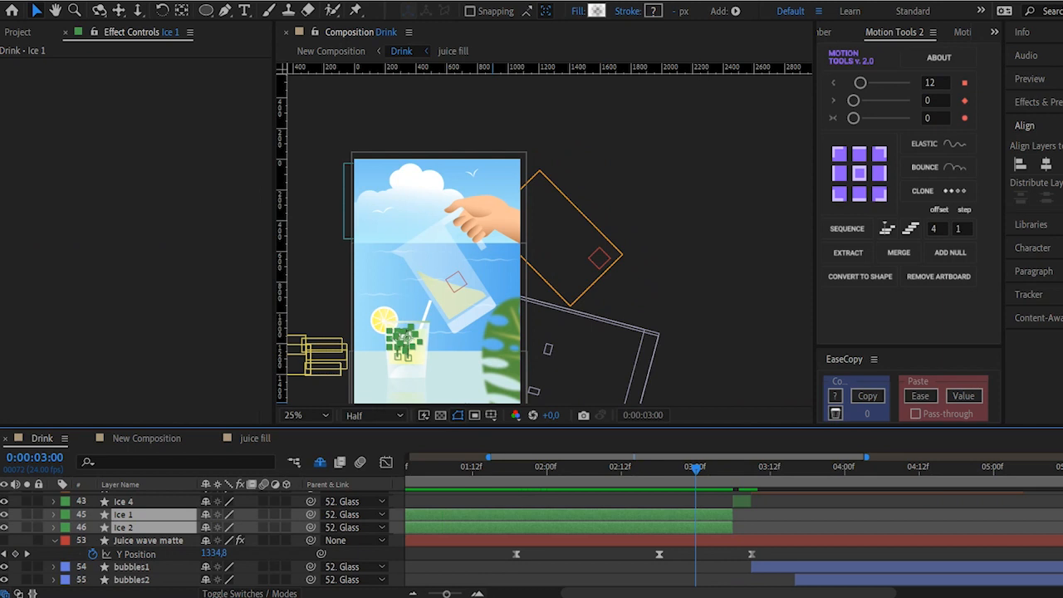
{"action": "key", "text": "u"}
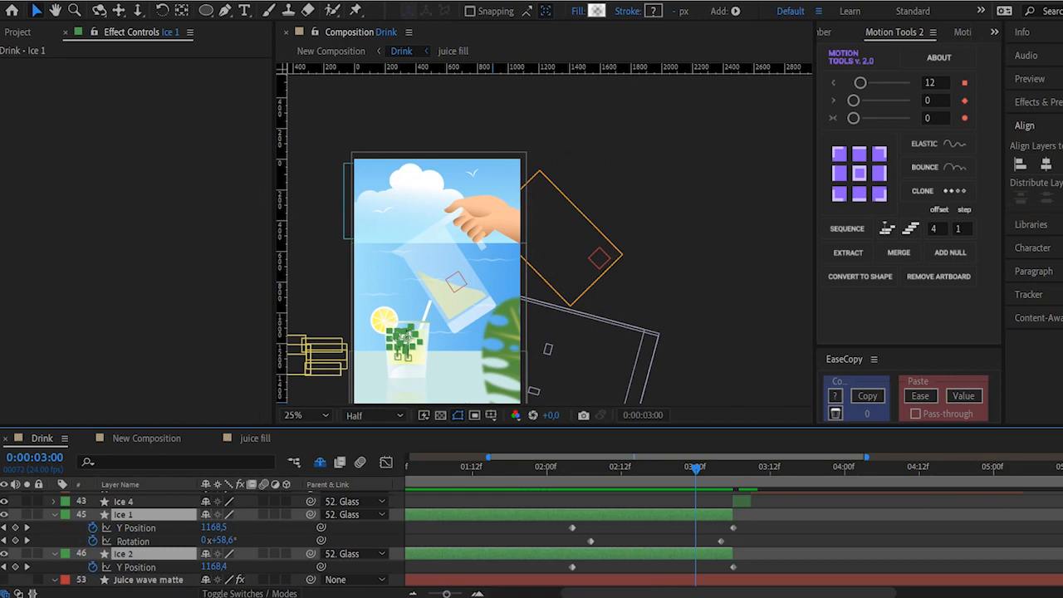
{"action": "left_click_drag", "start_coordinate": [554, 469], "coordinate": [672, 469]}
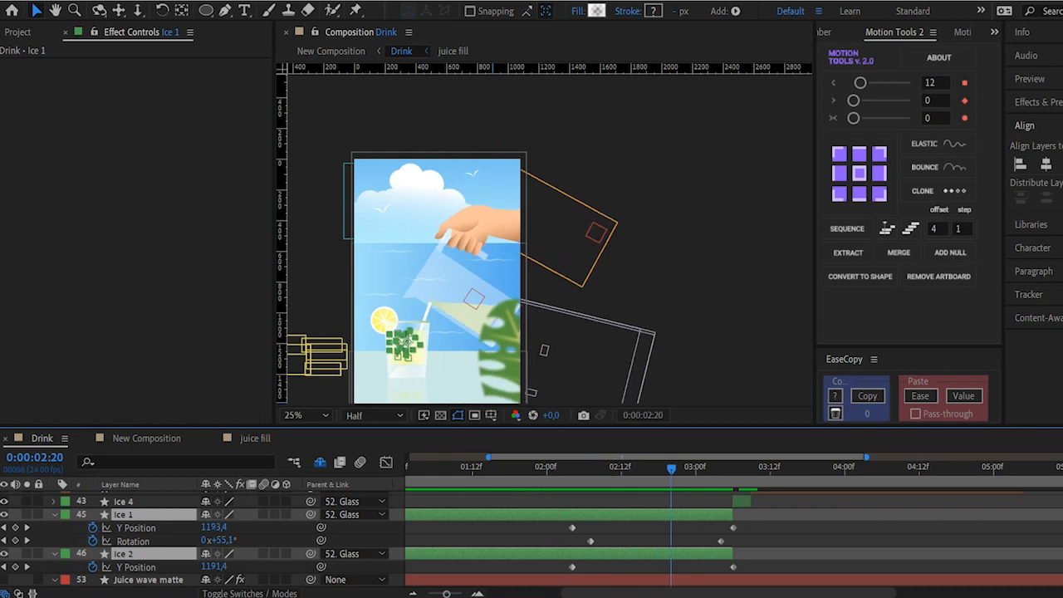
{"action": "left_click_drag", "start_coordinate": [548, 470], "coordinate": [709, 469]}
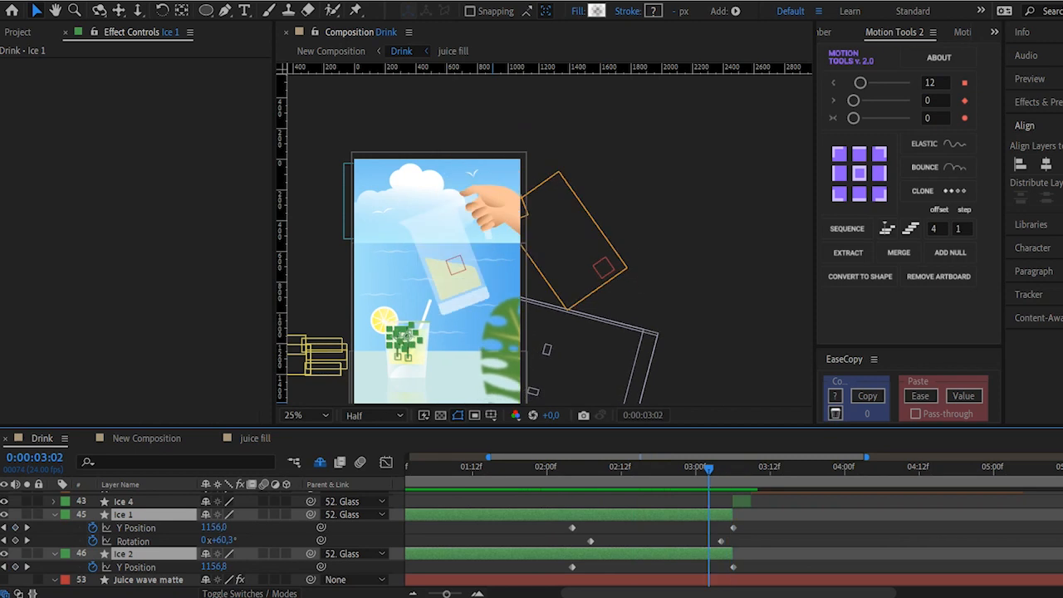
Select the Ice 4 layer and check it for animated properties
{"action": "scroll", "coordinate": [532, 532], "scroll_direction": "up", "scroll_amount": 2}
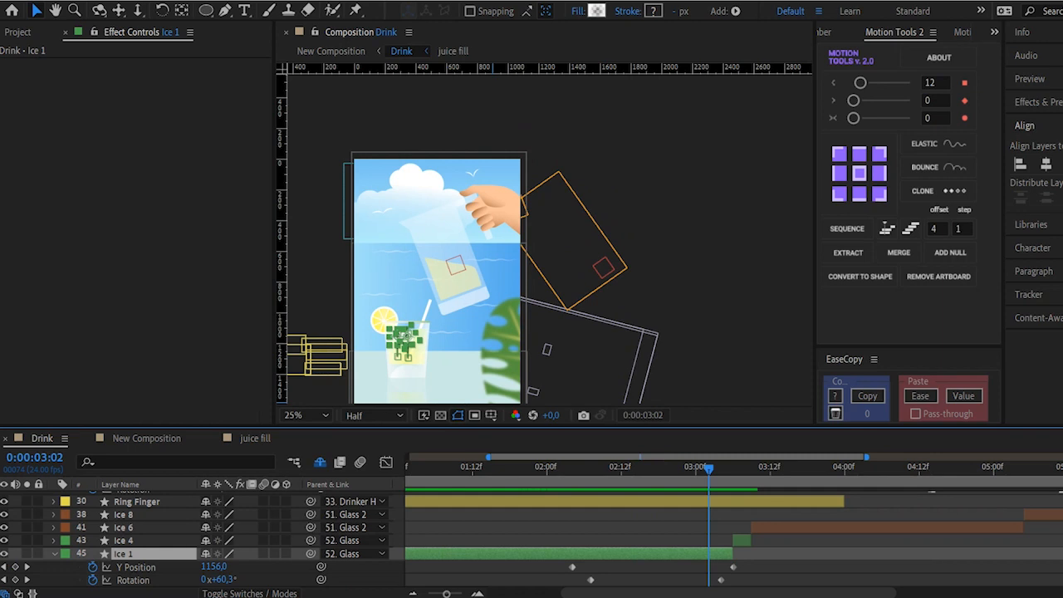
{"action": "left_click", "coordinate": [123, 541]}
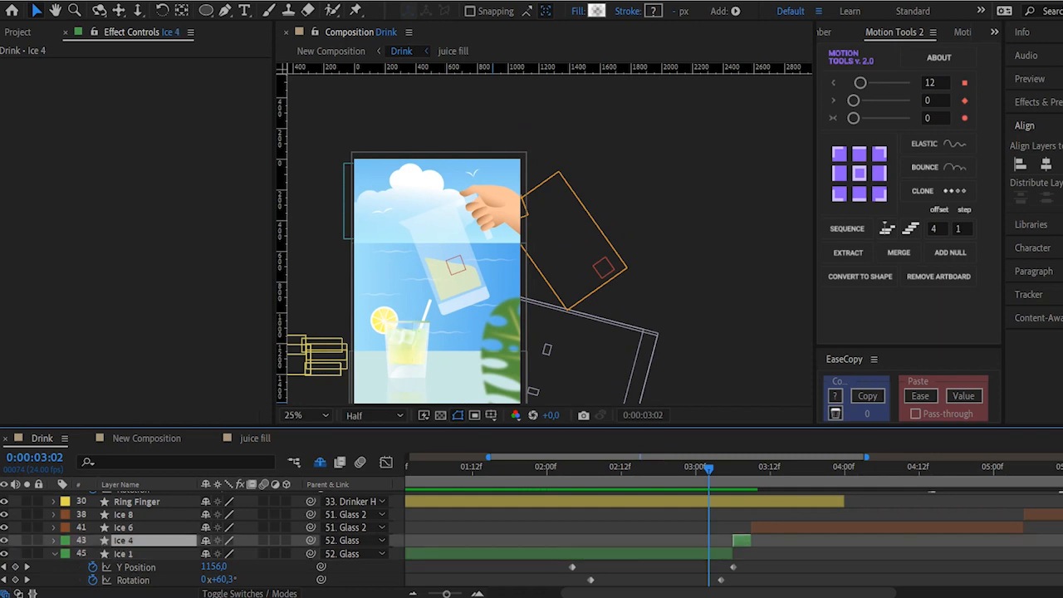
{"action": "key", "text": "u"}
{"action": "key", "text": "u"}
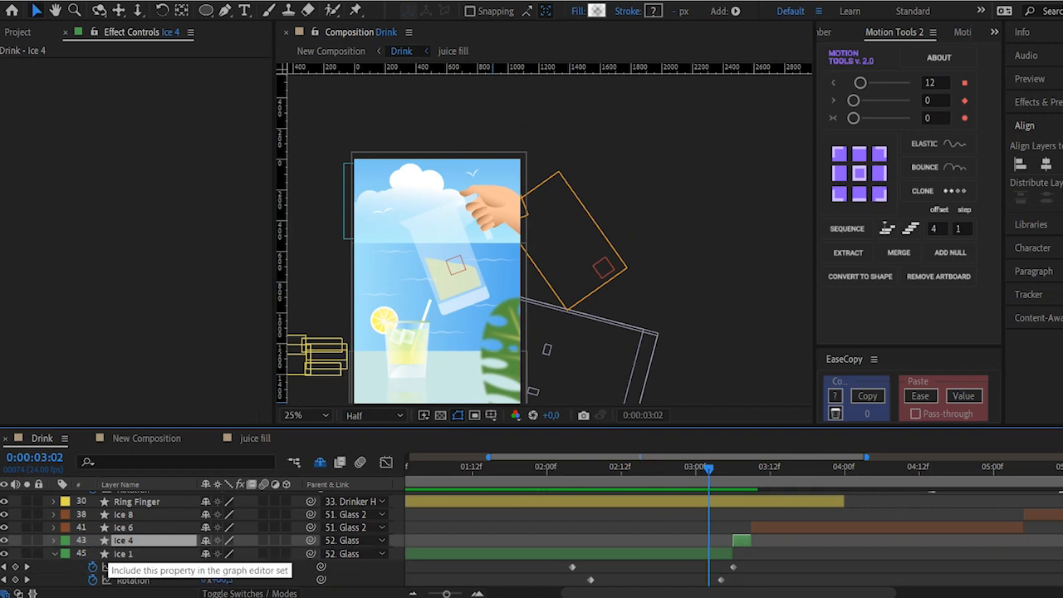
Expand the Ice 6 layer and look through its Contents and Transform groups
{"action": "left_click", "coordinate": [123, 527]}
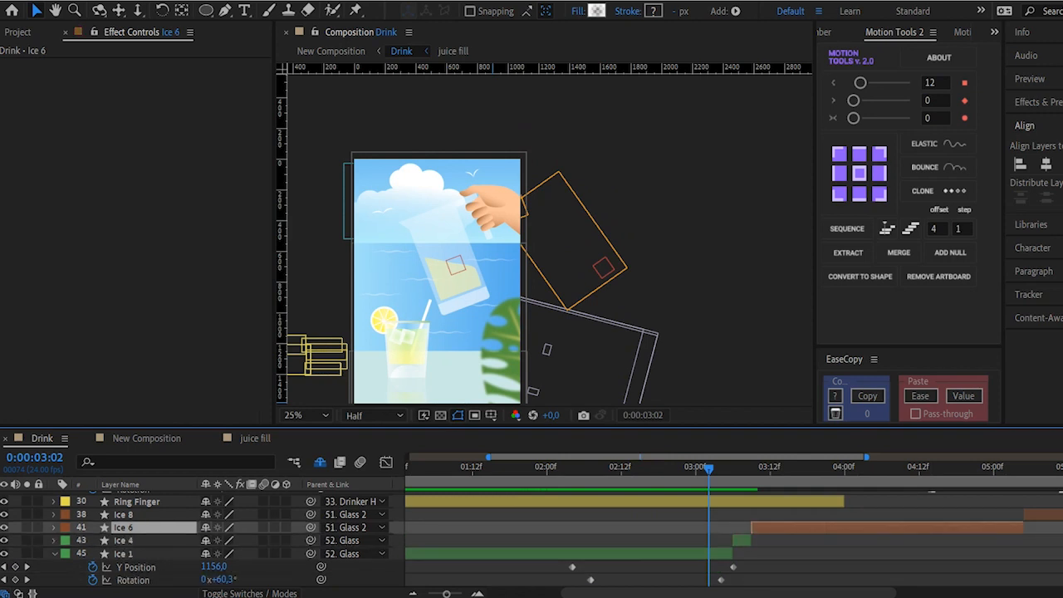
{"action": "key", "text": "F2"}
{"action": "left_click", "coordinate": [55, 528]}
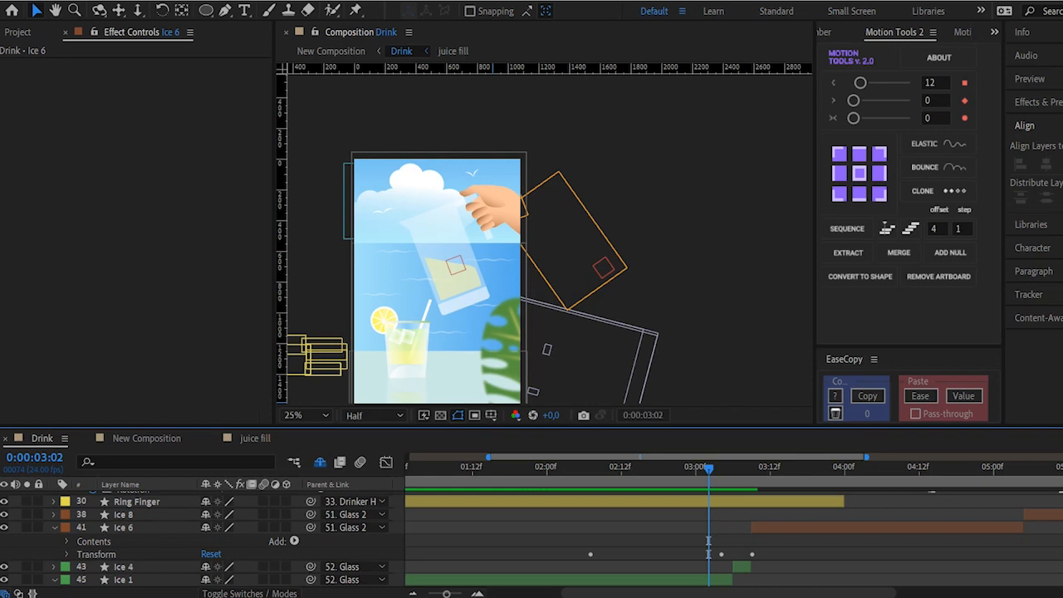
{"action": "left_click", "coordinate": [67, 542]}
{"action": "left_click", "coordinate": [66, 541]}
{"action": "left_click", "coordinate": [124, 528]}
Reveal the expression on Ice 6's Y Position and preview how the ice floats in the glass
{"action": "key", "text": "p"}
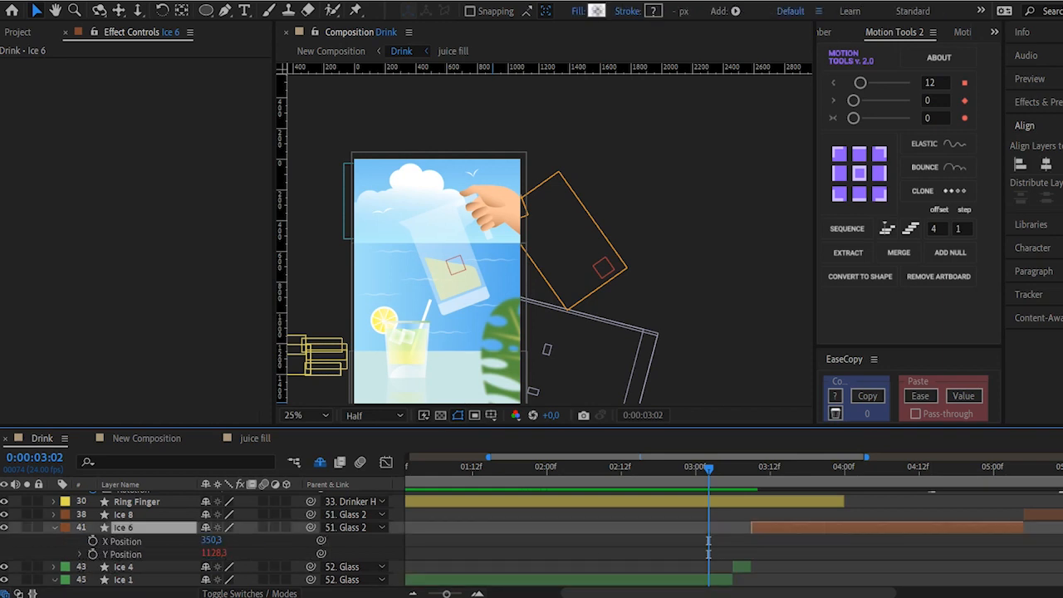
{"action": "left_click", "coordinate": [70, 554]}
{"action": "left_click", "coordinate": [80, 554]}
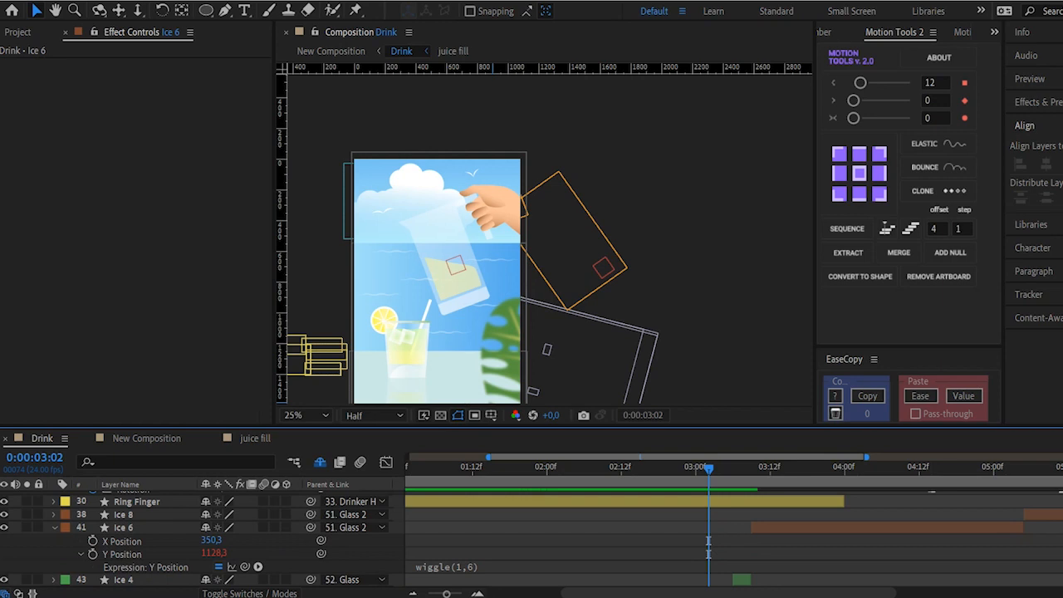
{"action": "key", "text": "space"}
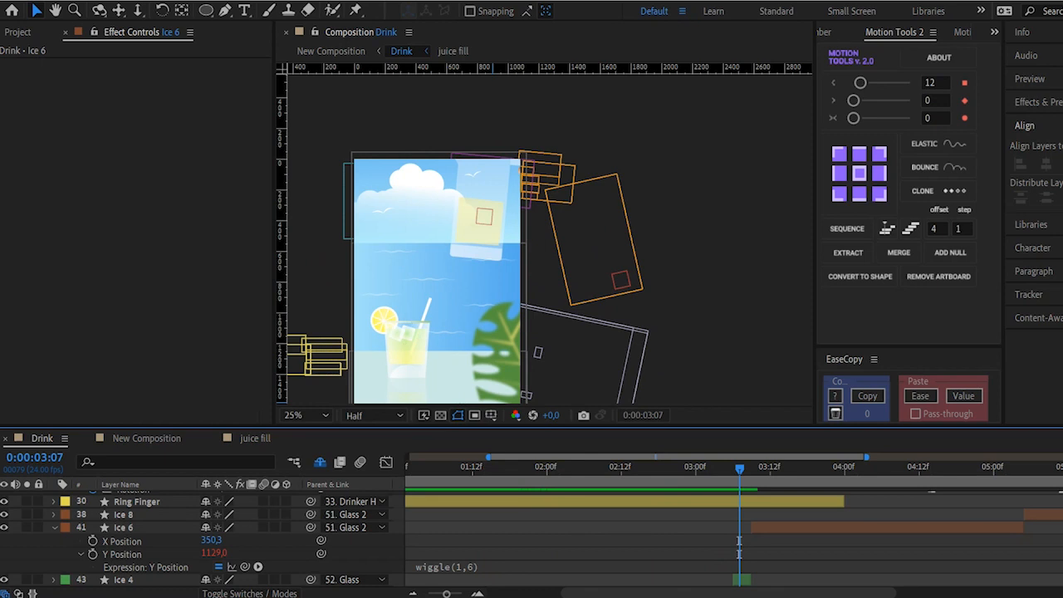
{"action": "key", "text": "space"}
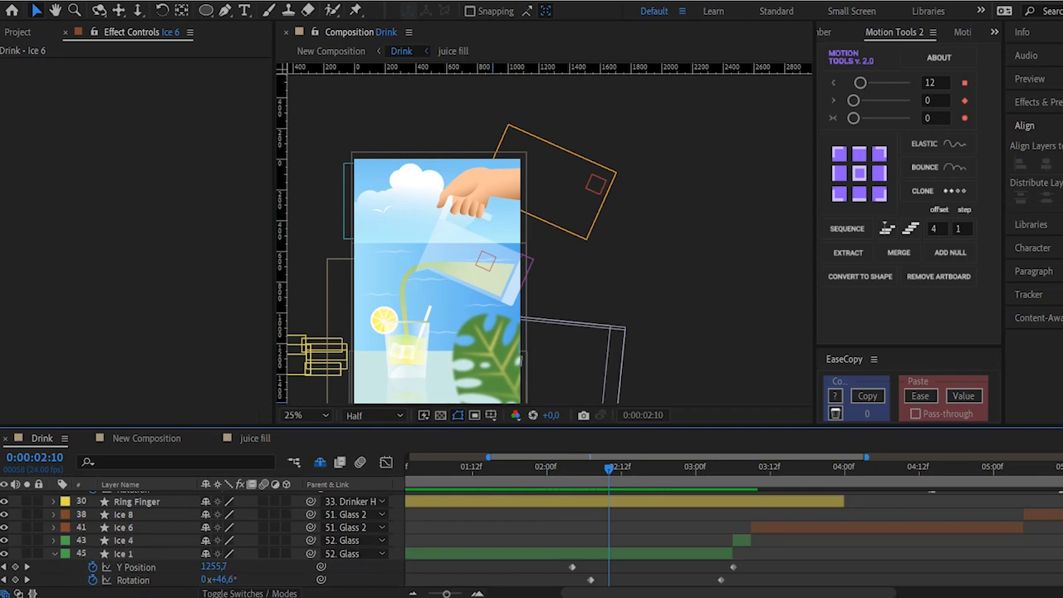
Look through the whole layer stack, checking the Server hand 1 and Ring Finger layers
{"action": "scroll", "coordinate": [199, 540], "scroll_direction": "down", "scroll_amount": 10}
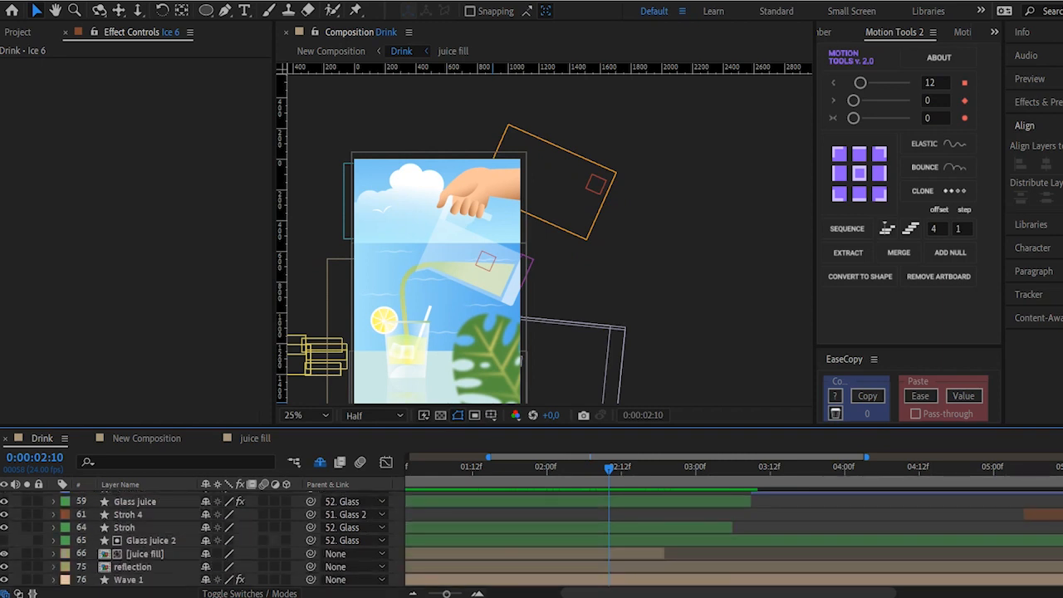
{"action": "scroll", "coordinate": [199, 540], "scroll_direction": "down", "scroll_amount": 3}
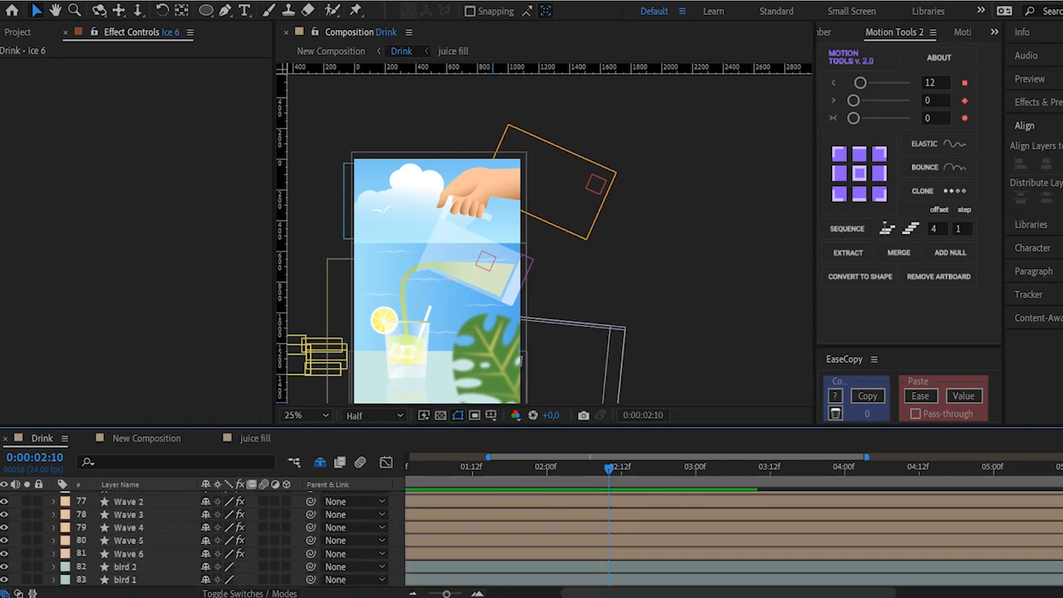
{"action": "scroll", "coordinate": [199, 540], "scroll_direction": "up", "scroll_amount": 6}
{"action": "scroll", "coordinate": [94, 550], "scroll_direction": "up", "scroll_amount": 15}
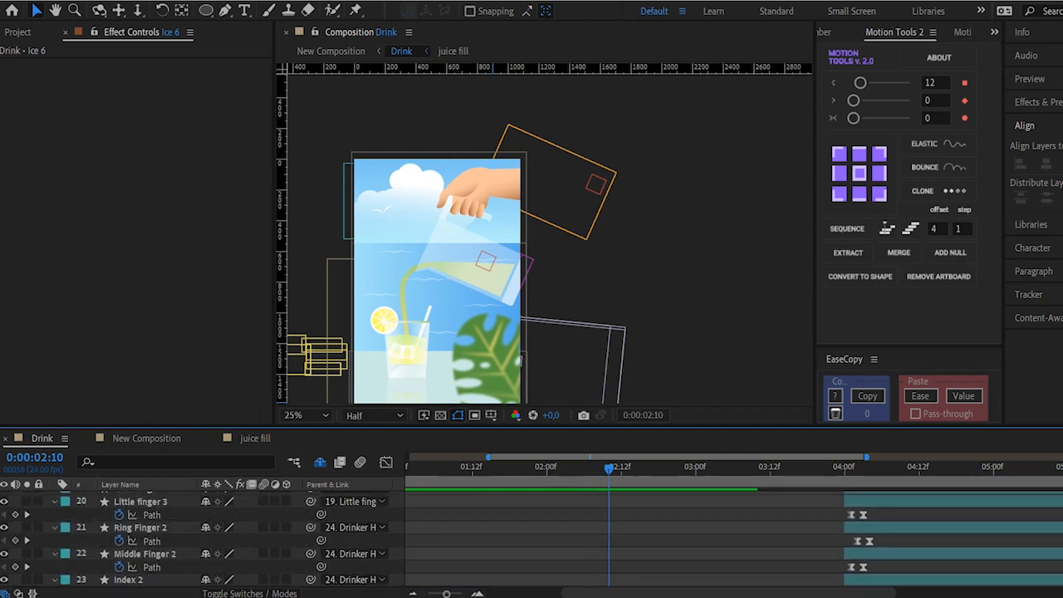
{"action": "scroll", "coordinate": [132, 530], "scroll_direction": "up", "scroll_amount": 2}
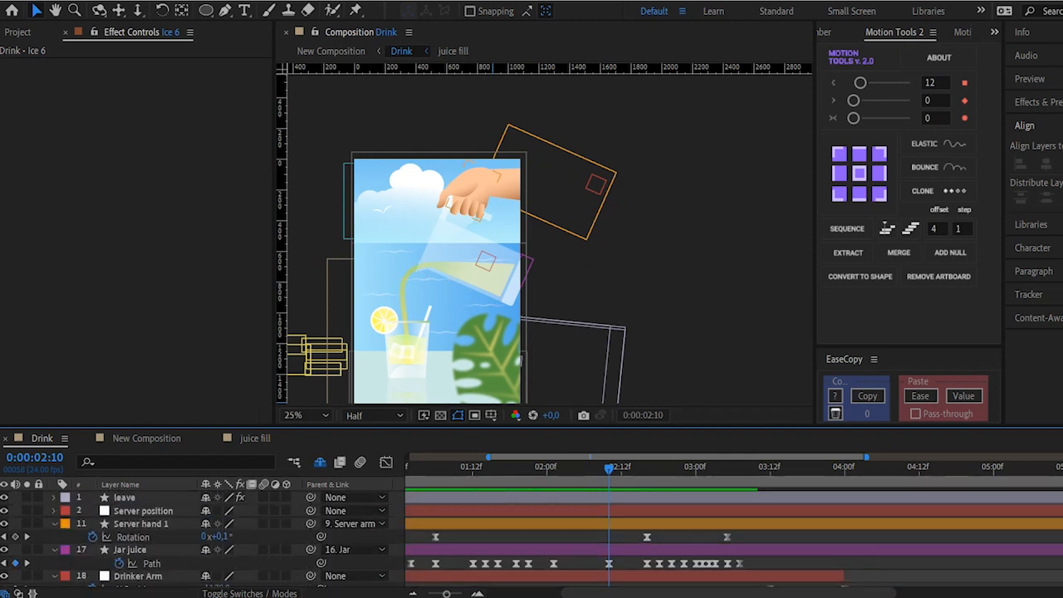
{"action": "left_click", "coordinate": [140, 524]}
{"action": "scroll", "coordinate": [133, 532], "scroll_direction": "down", "scroll_amount": 8}
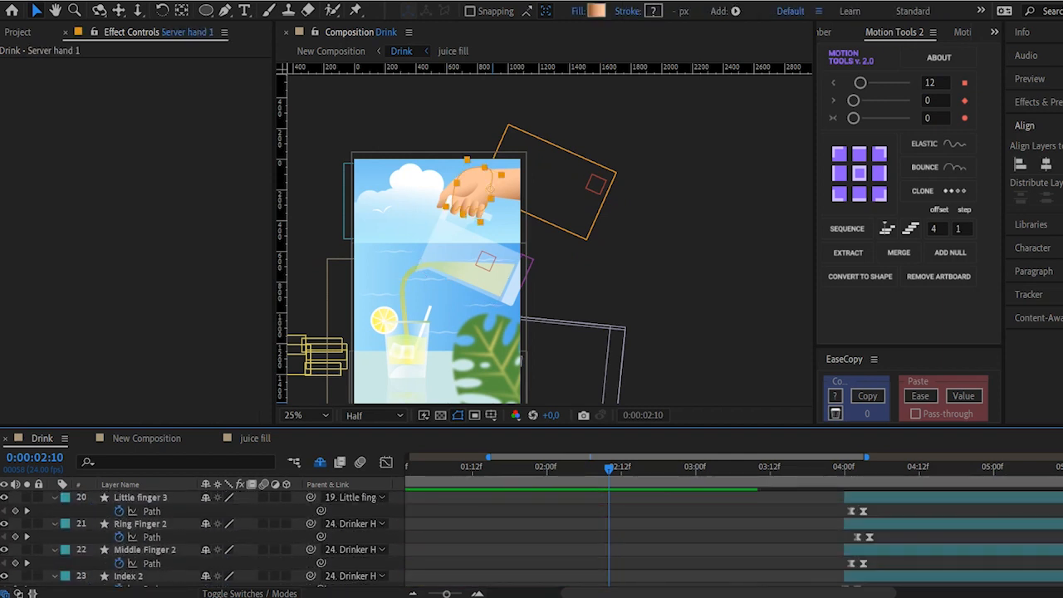
{"action": "scroll", "coordinate": [133, 530], "scroll_direction": "down", "scroll_amount": 2}
{"action": "left_click", "coordinate": [137, 524]}
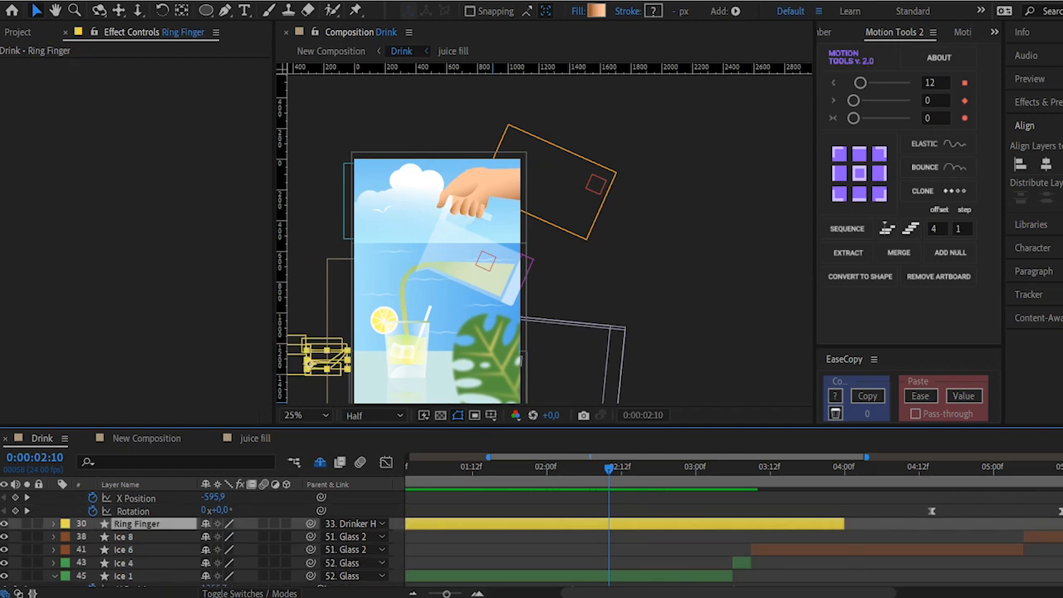
Examine the Drinker Arm null's X Position keyframes and advance through the hand's grab of the glass to 0:00:04:10
{"action": "scroll", "coordinate": [137, 525], "scroll_direction": "down", "scroll_amount": 4}
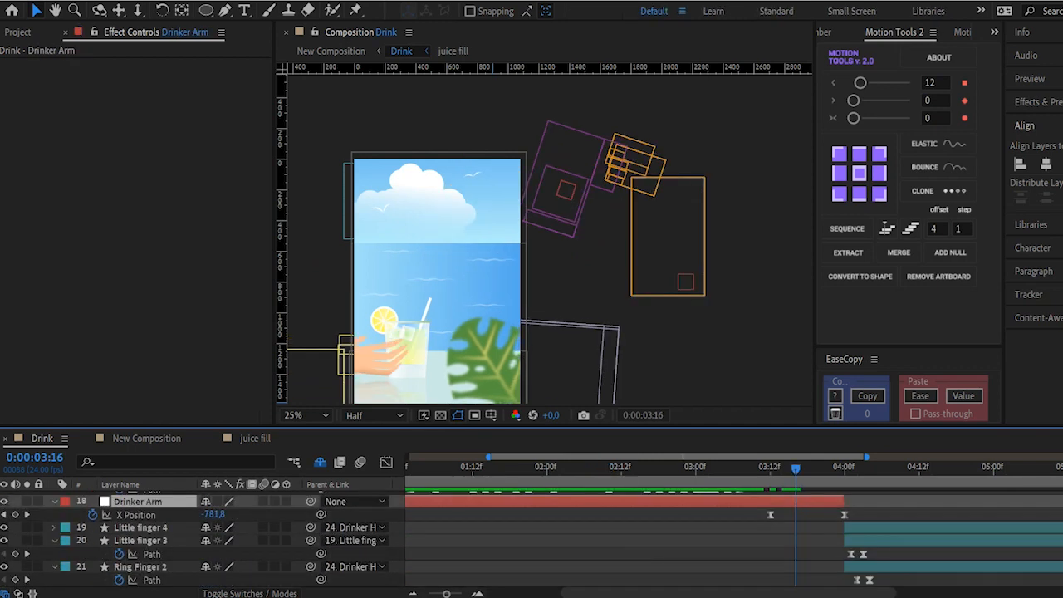
{"action": "key", "text": "Page_Down"}
{"action": "key", "text": "Page_Down"}
{"action": "key", "text": "Page_Down"}
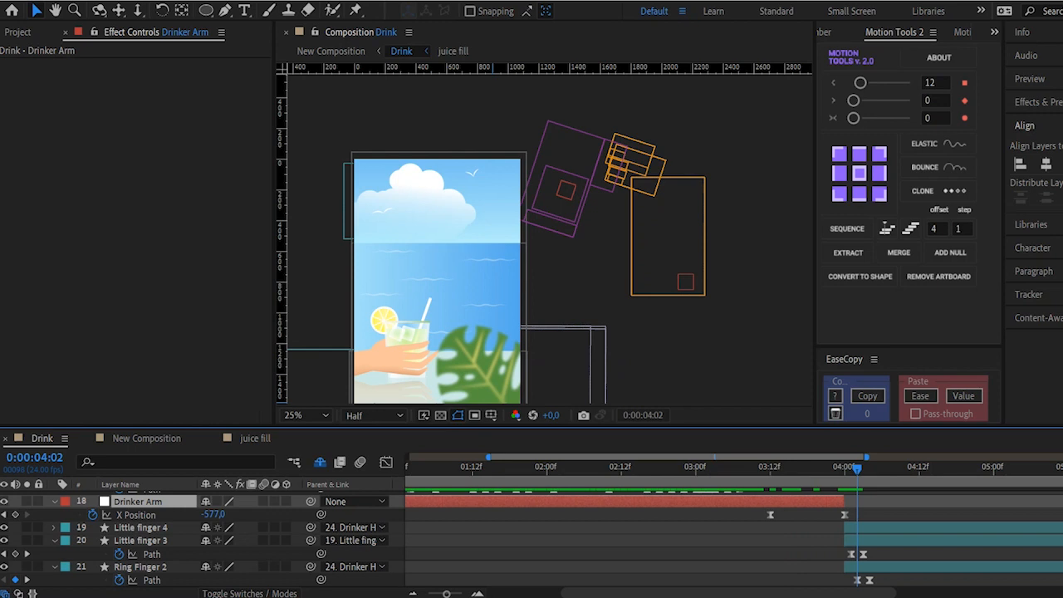
{"action": "key", "text": "Page_Down"}
{"action": "key", "text": "Page_Down"}
{"action": "key", "text": "Page_Down"}
{"action": "key", "text": "Page_Down"}
{"action": "key", "text": "Page_Down"}
{"action": "key", "text": "Page_Down"}
{"action": "key", "text": "Page_Down"}
{"action": "key", "text": "Page_Down"}
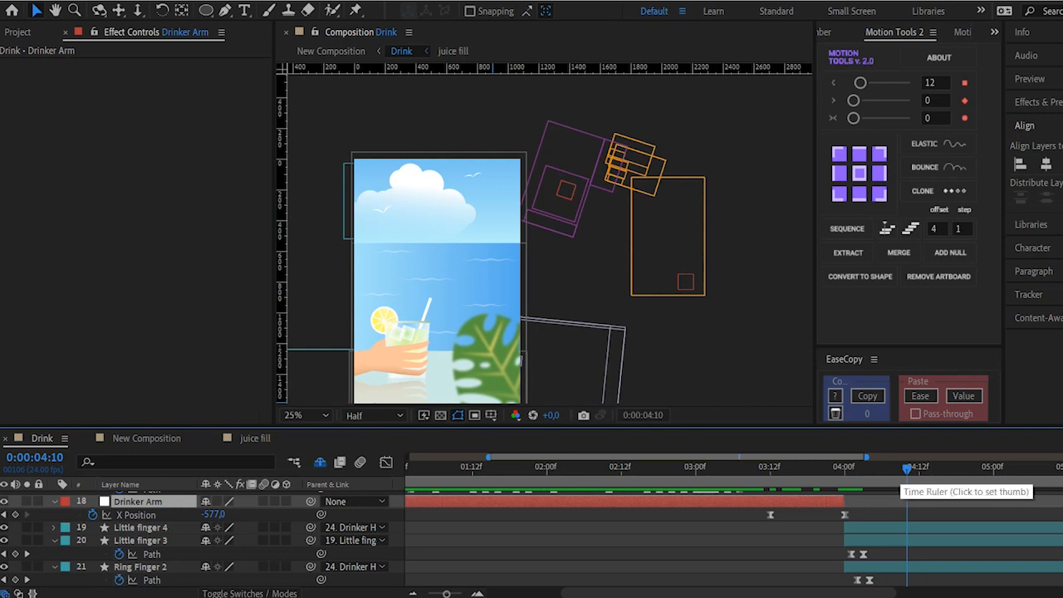
Return to 0:00:04:01, select the Little finger 4 layer and scrub the gripping and lifting motion to 0:00:04:20
{"action": "left_click_drag", "start_coordinate": [905, 472], "coordinate": [851, 476]}
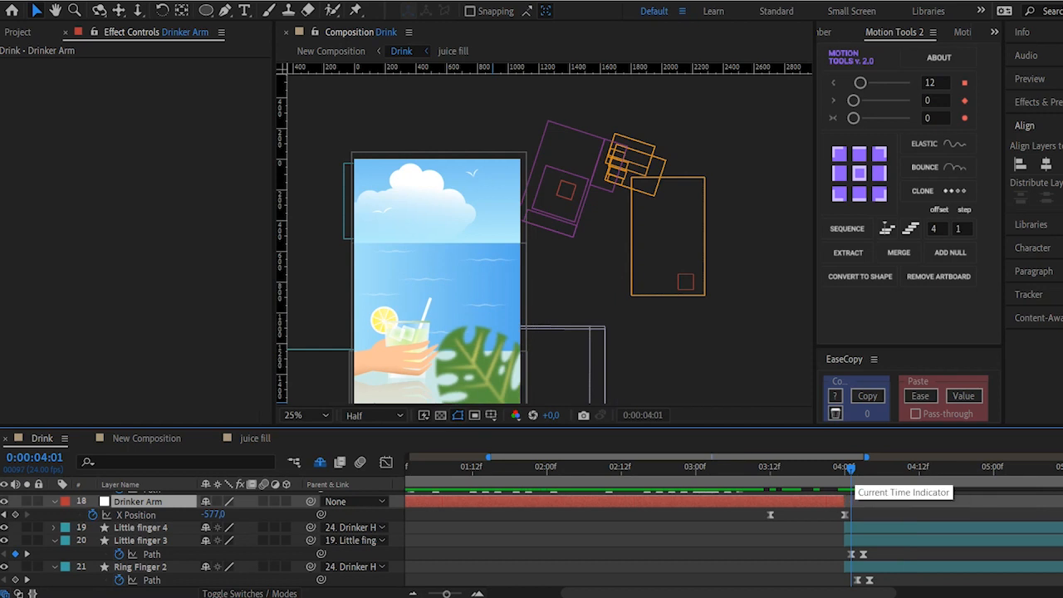
{"action": "left_click", "coordinate": [141, 527]}
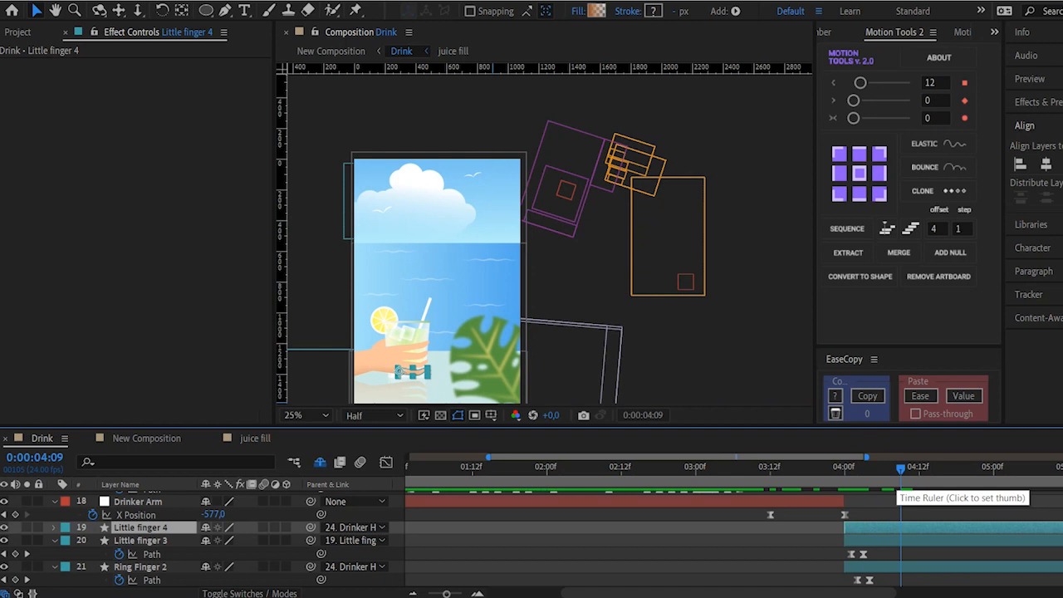
{"action": "left_click_drag", "start_coordinate": [841, 467], "coordinate": [969, 468]}
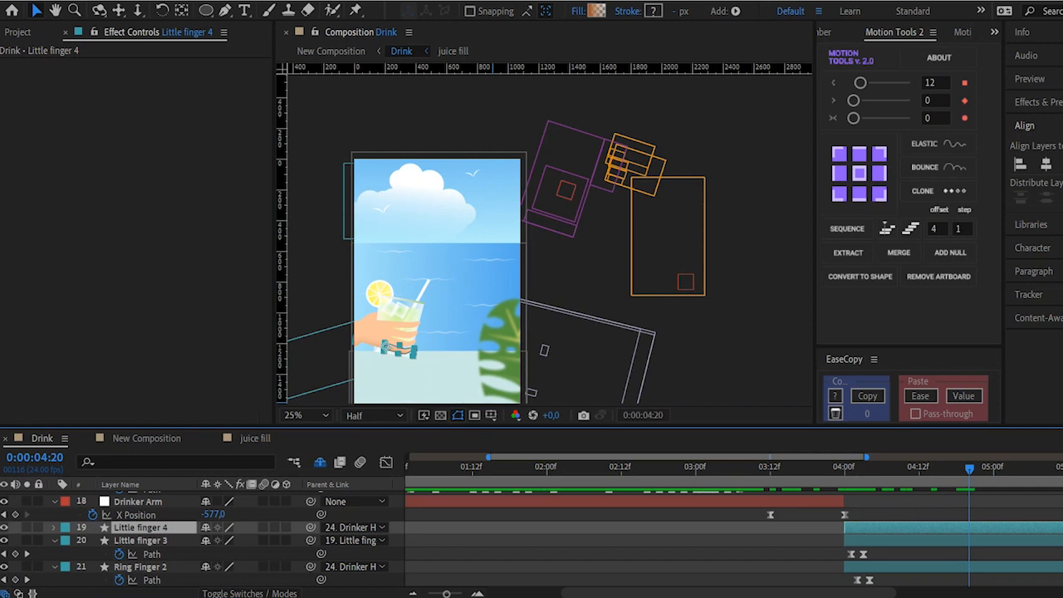
Select the Drinker Arm null, find the Drinker Arm 4 layer and check its X Position and Rotation keyframes
{"action": "left_click", "coordinate": [138, 502]}
{"action": "scroll", "coordinate": [141, 535], "scroll_direction": "up", "scroll_amount": 1}
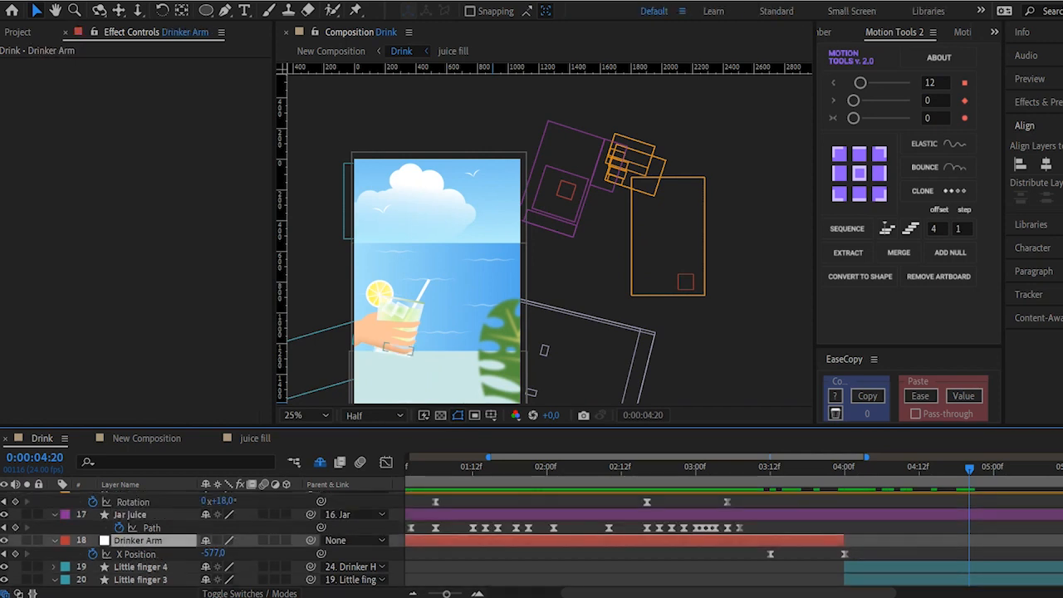
{"action": "scroll", "coordinate": [141, 536], "scroll_direction": "down", "scroll_amount": 2}
{"action": "scroll", "coordinate": [141, 532], "scroll_direction": "down", "scroll_amount": 3}
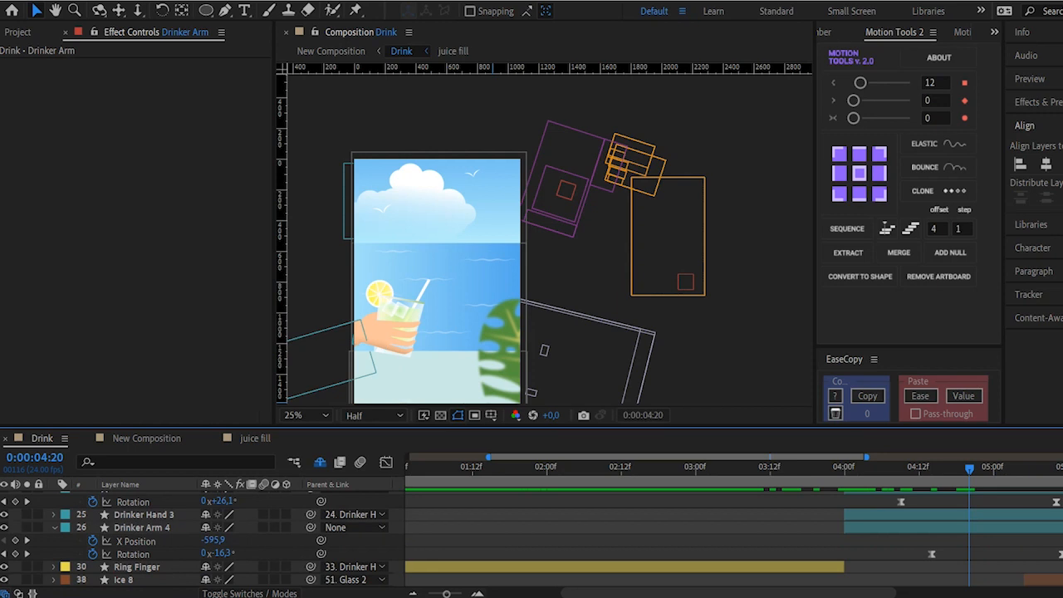
{"action": "left_click", "coordinate": [141, 527]}
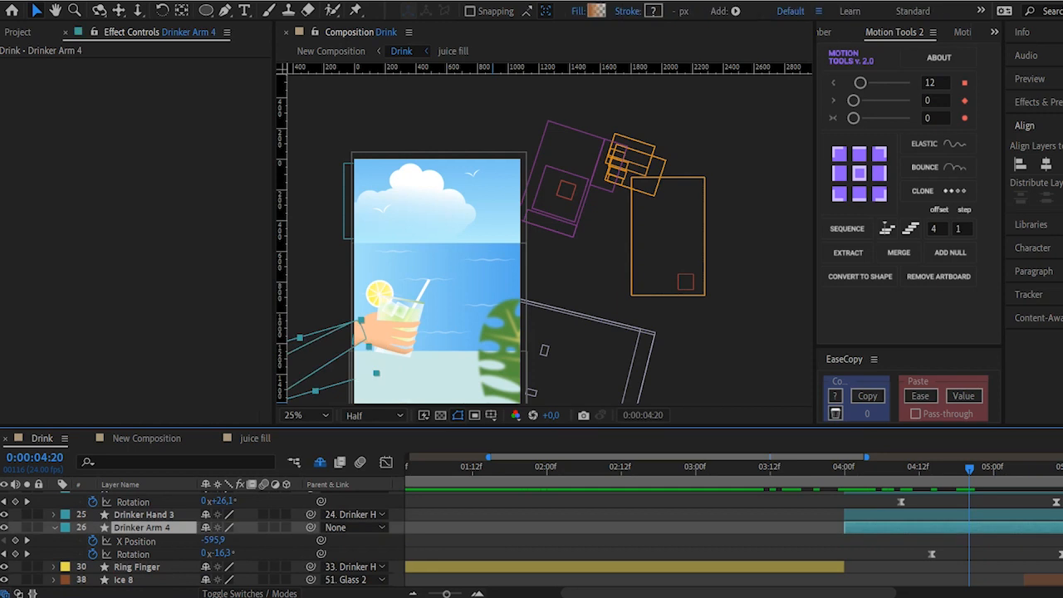
Move forward and backward through the frames around 0:00:04:21 to examine Drinker Arm 4's rotation as it lifts the glass
{"action": "key", "text": "Page_Down"}
{"action": "key", "text": "Page_Down"}
{"action": "key", "text": "Page_Down"}
{"action": "key", "text": "Page_Down"}
{"action": "key", "text": "Page_Down"}
{"action": "key", "text": "Page_Down"}
{"action": "key", "text": "Page_Down"}
{"action": "key", "text": "Page_Down"}
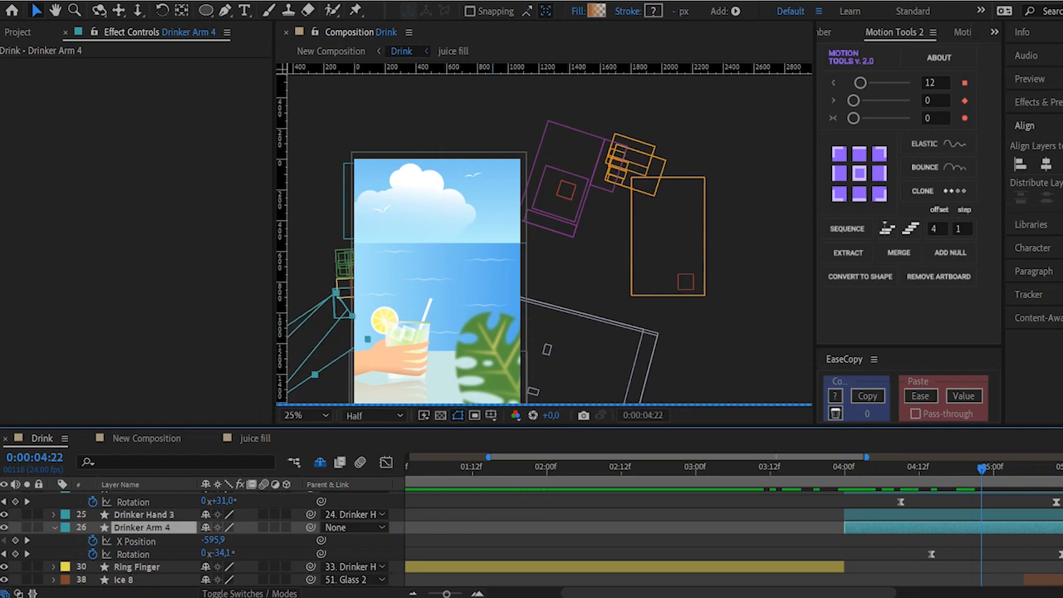
{"action": "key", "text": "Page_Up"}
{"action": "key", "text": "Page_Up"}
{"action": "key", "text": "Page_Up"}
{"action": "key", "text": "Page_Up"}
{"action": "key", "text": "Page_Up"}
{"action": "key", "text": "Page_Up"}
{"action": "key", "text": "Page_Up"}
{"action": "key", "text": "Page_Up"}
{"action": "key", "text": "Page_Up"}
{"action": "key", "text": "Page_Up"}
{"action": "key", "text": "Page_Up"}
{"action": "key", "text": "Page_Up"}
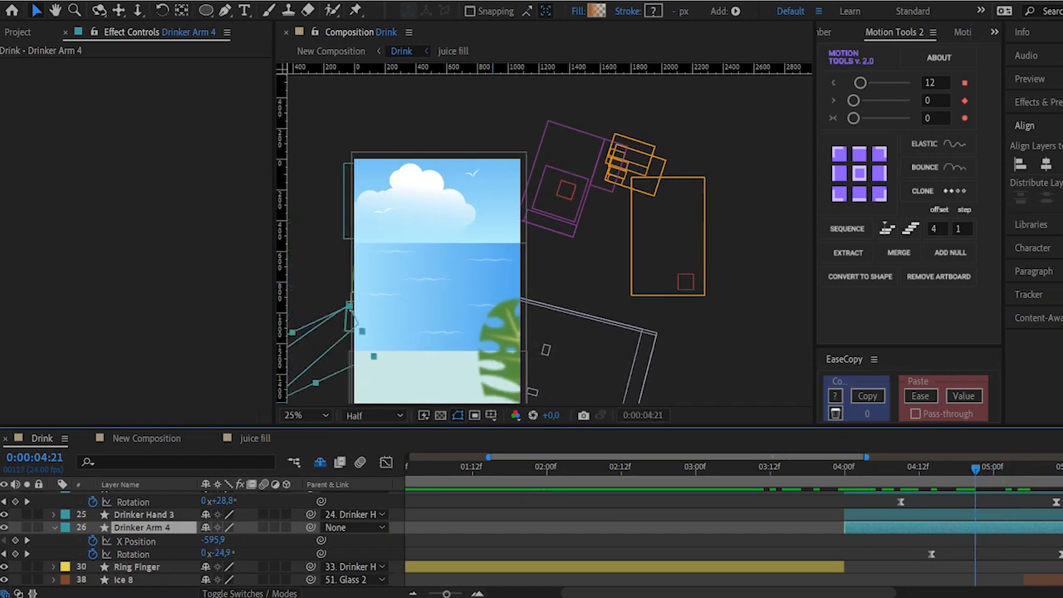
Select the Drinker Hand 3 layer and then Drinker Hand 4 to check the hand's Rotation keyframes
{"action": "left_click", "coordinate": [143, 515]}
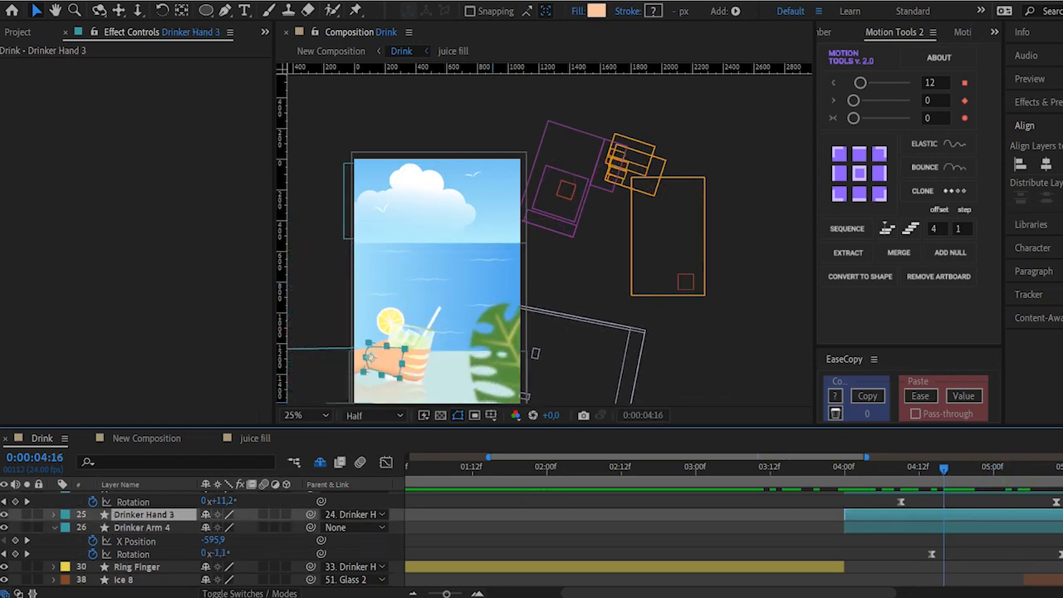
{"action": "scroll", "coordinate": [144, 527], "scroll_direction": "up", "scroll_amount": 1}
{"action": "left_click", "coordinate": [144, 527]}
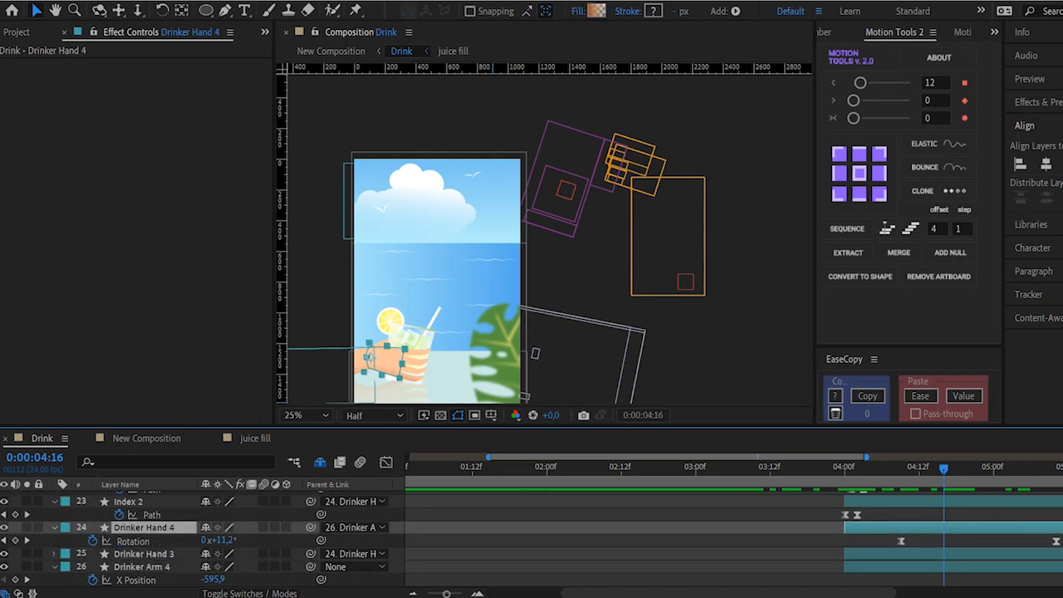
Preview Drinker Hand 4's rotation while the glass is lifted and put back, ending at 0:00:07:23
{"action": "left_click", "coordinate": [876, 469]}
{"action": "left_click_drag", "start_coordinate": [876, 469], "coordinate": [900, 469]}
{"action": "key", "text": "space"}
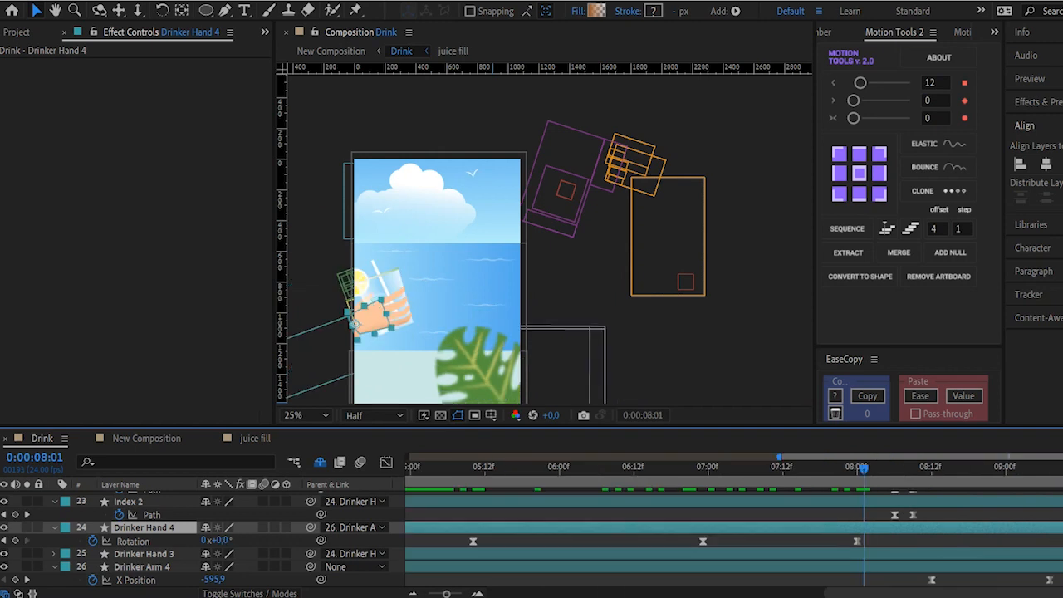
{"action": "key", "text": "space"}
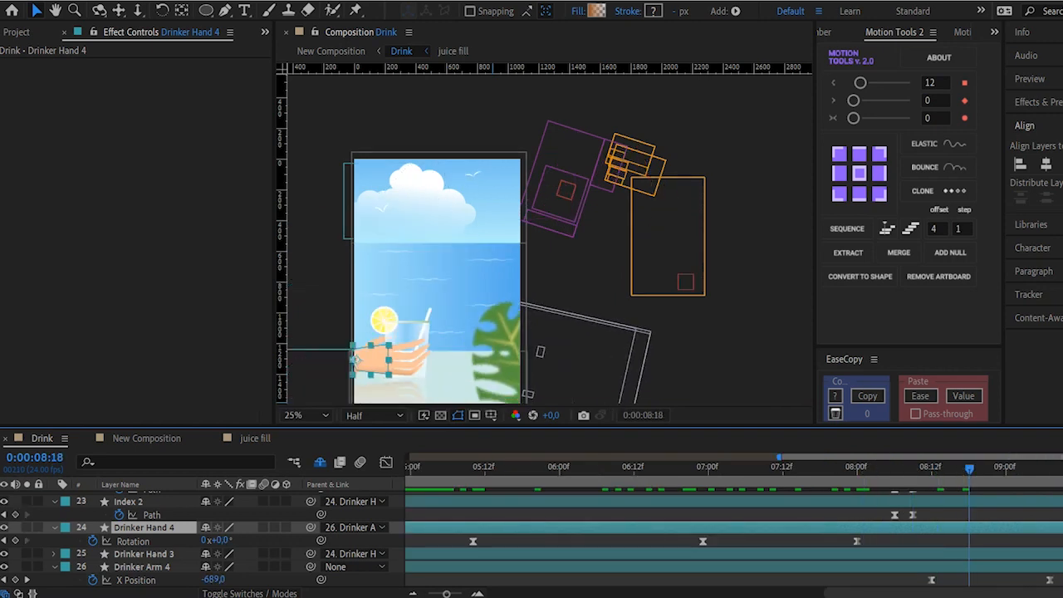
{"action": "left_click_drag", "start_coordinate": [963, 469], "coordinate": [851, 469]}
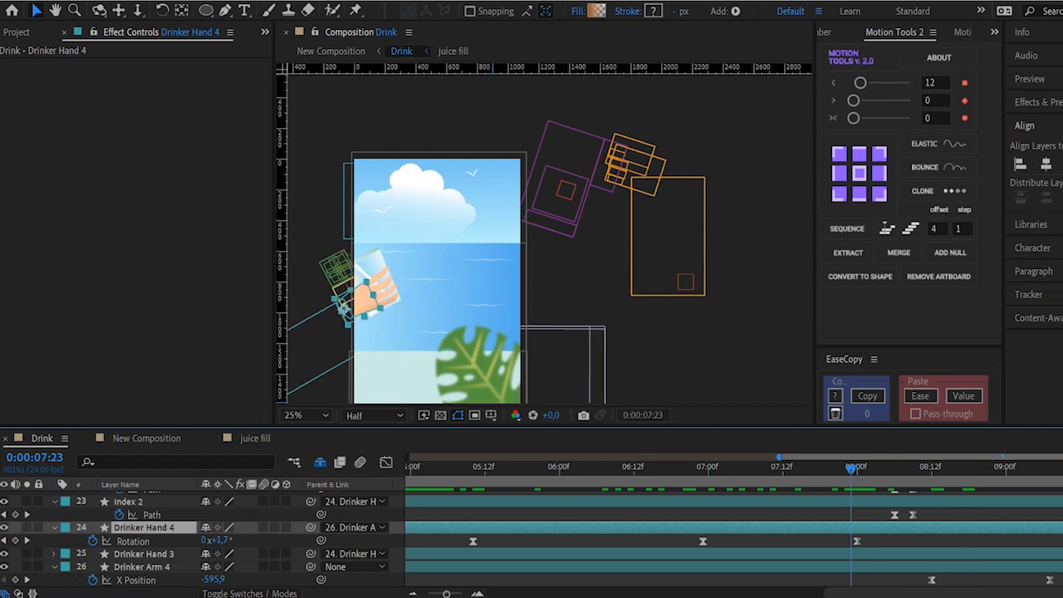
Look through the layers down to Stroh 4 and scrub the glass's return to 0:00:08:12 and back to 0:00:08:04
{"action": "scroll", "coordinate": [532, 538], "scroll_direction": "up", "scroll_amount": 3}
{"action": "scroll", "coordinate": [532, 538], "scroll_direction": "up", "scroll_amount": 5}
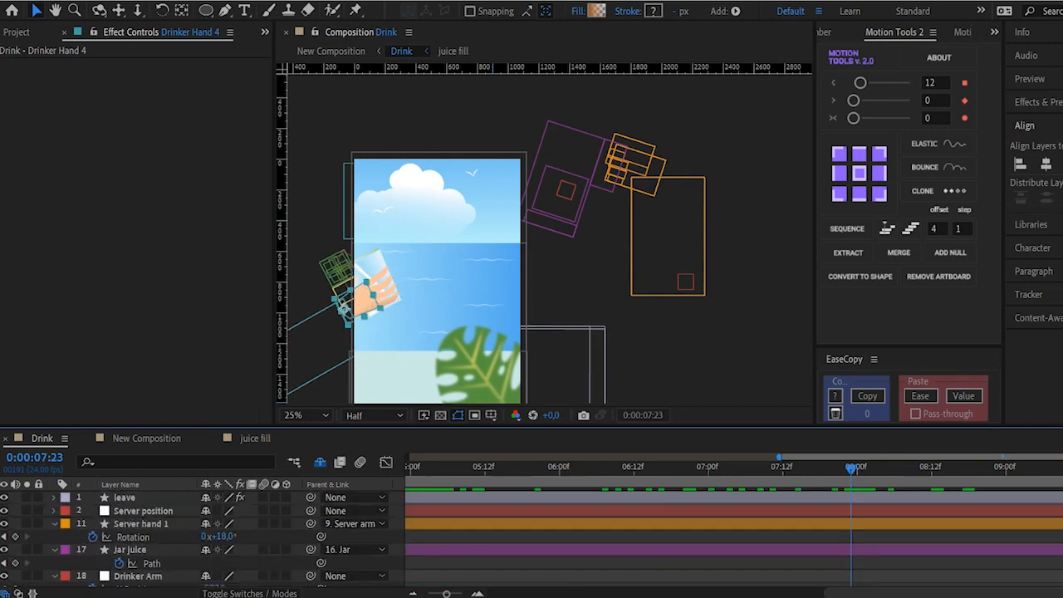
{"action": "scroll", "coordinate": [531, 538], "scroll_direction": "down", "scroll_amount": 10}
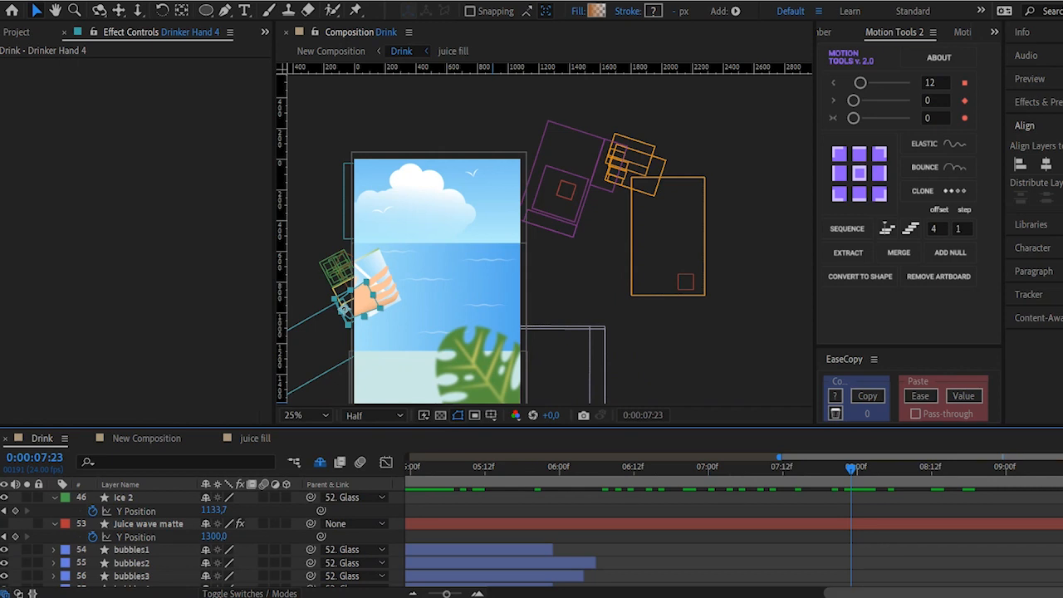
{"action": "scroll", "coordinate": [532, 538], "scroll_direction": "down", "scroll_amount": 3}
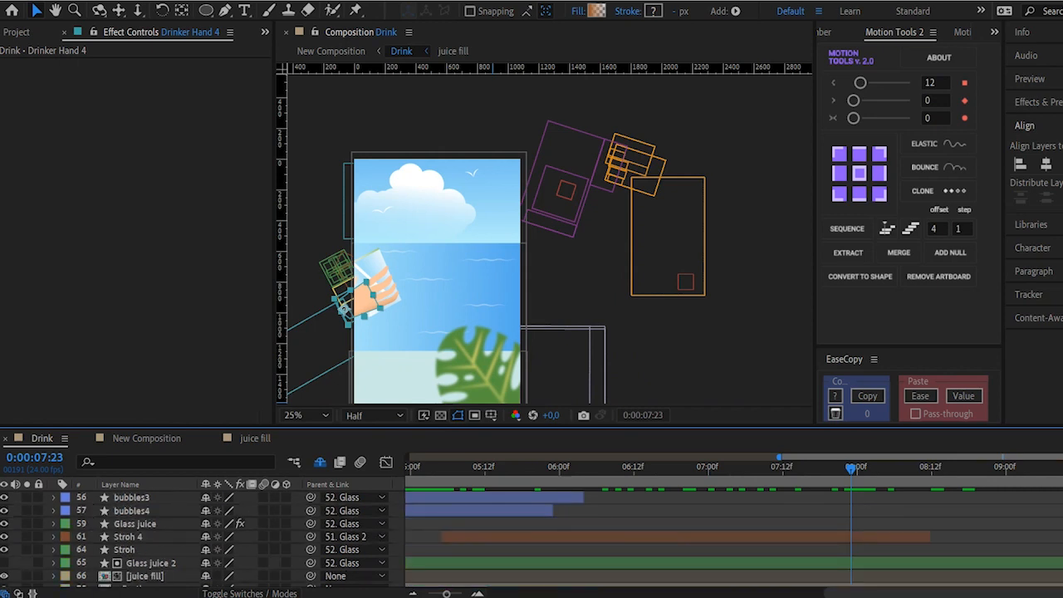
{"action": "left_click_drag", "start_coordinate": [852, 469], "coordinate": [931, 469]}
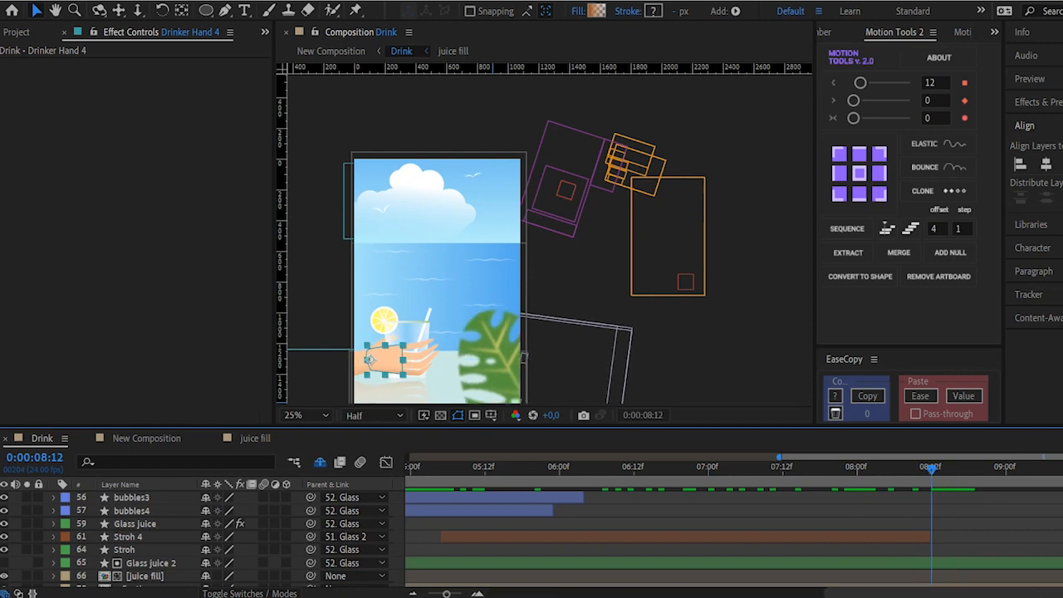
{"action": "left_click_drag", "start_coordinate": [931, 469], "coordinate": [882, 470]}
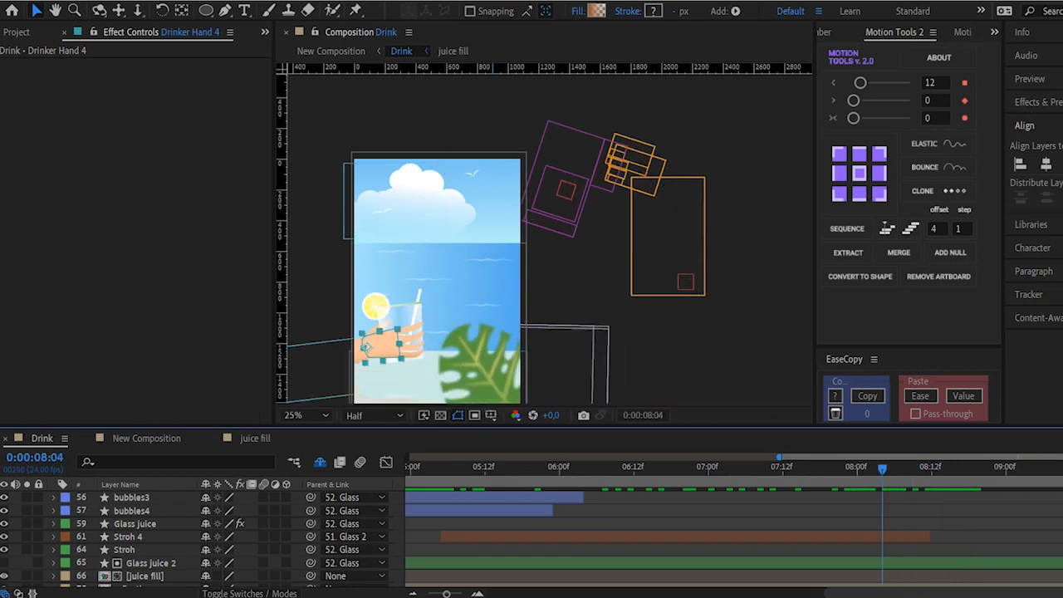
Preview the hand setting down the empty glass and leaving the scene several times, ending at 0:00:08:06
{"action": "key", "text": "space"}
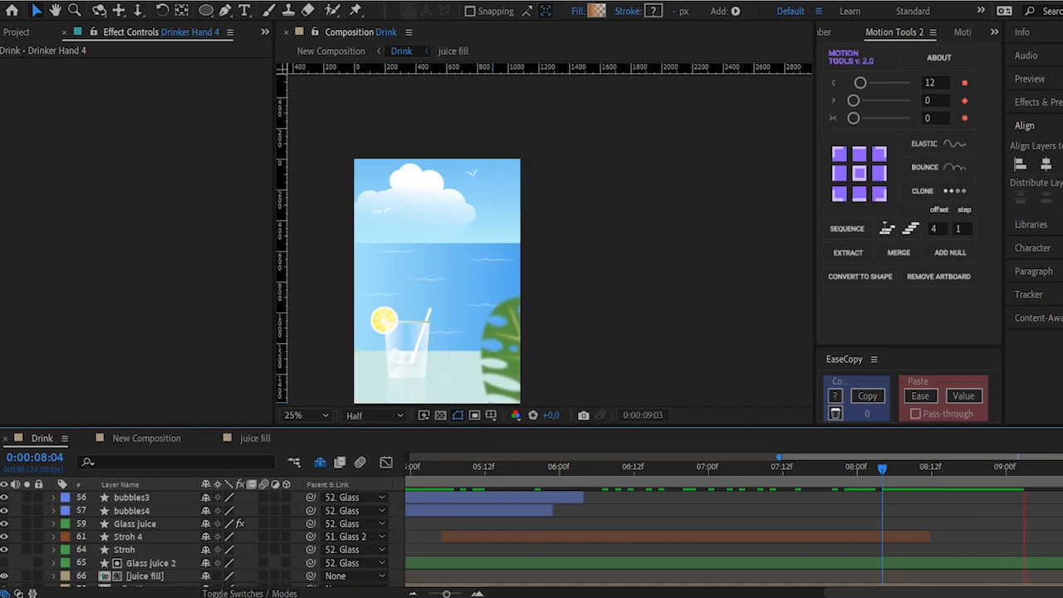
{"action": "key", "text": "space"}
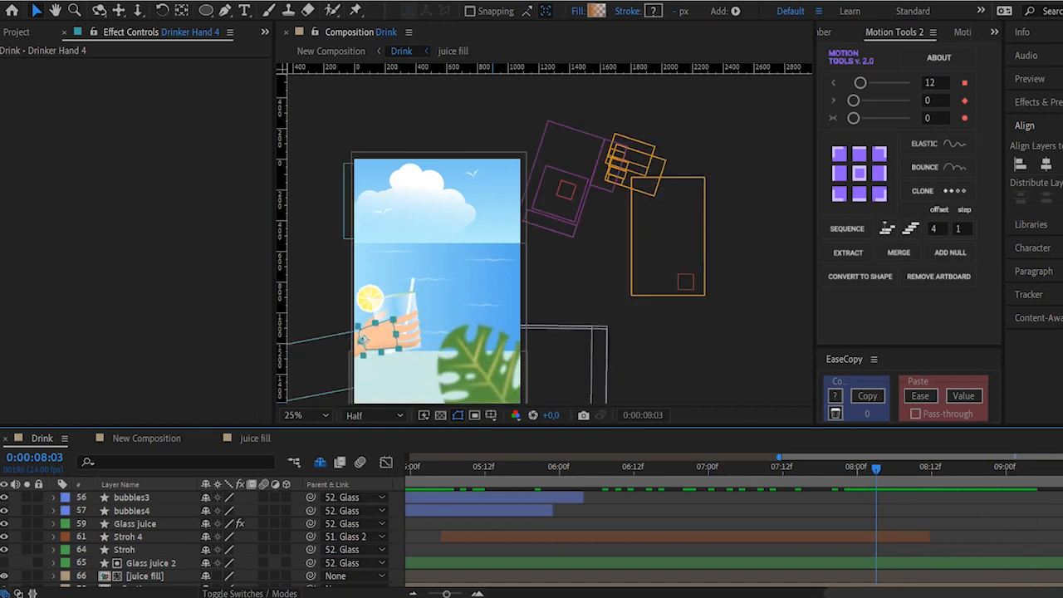
{"action": "key", "text": "space"}
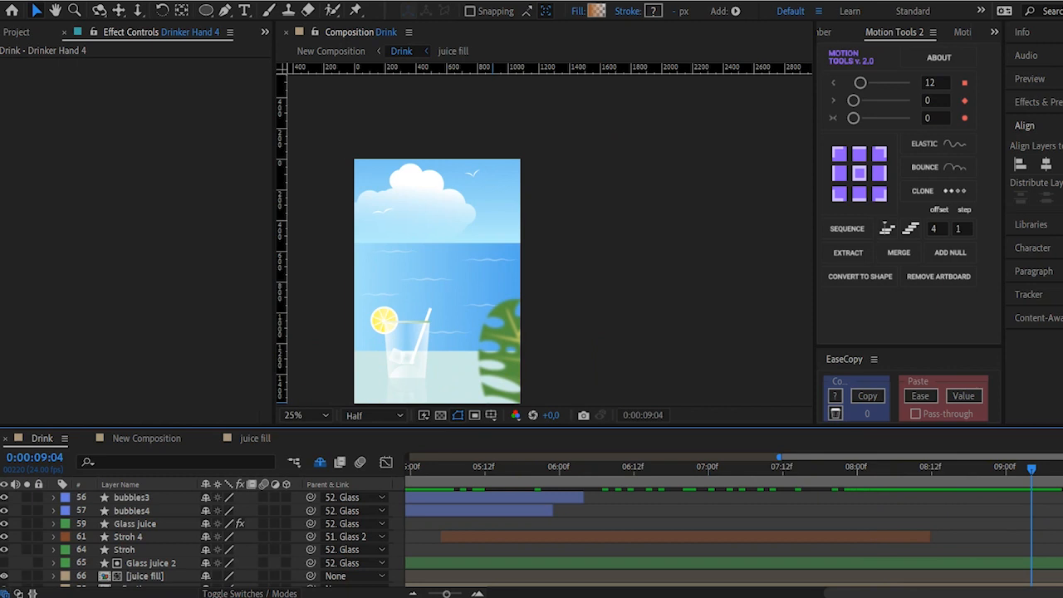
{"action": "key", "text": "space"}
{"action": "left_click_drag", "start_coordinate": [851, 470], "coordinate": [882, 469]}
{"action": "key", "text": "space"}
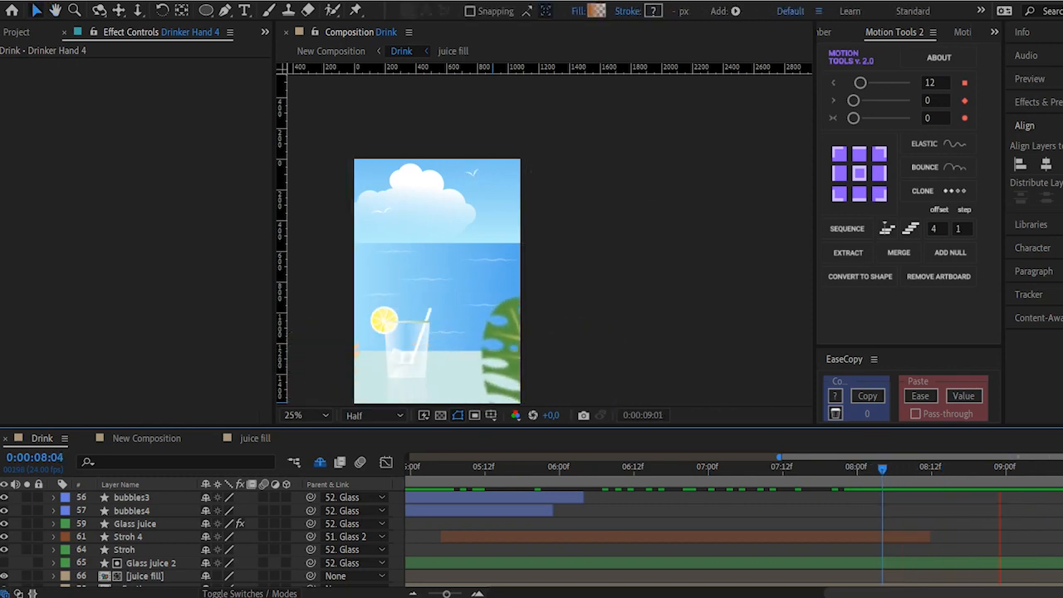
{"action": "key", "text": "space"}
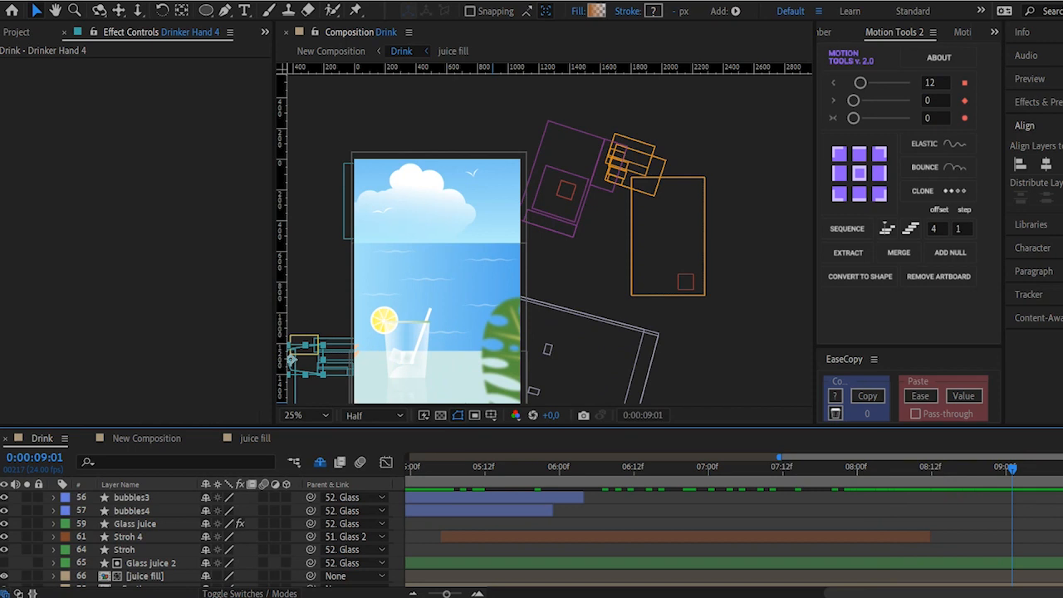
{"action": "left_click_drag", "start_coordinate": [1012, 469], "coordinate": [1044, 469]}
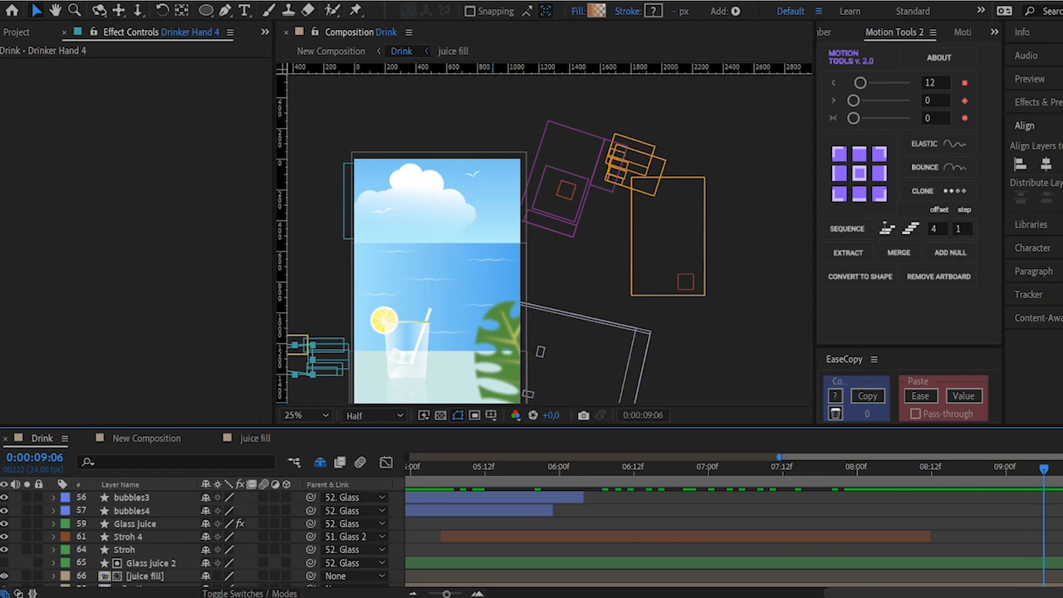
{"action": "left_click_drag", "start_coordinate": [870, 470], "coordinate": [894, 469]}
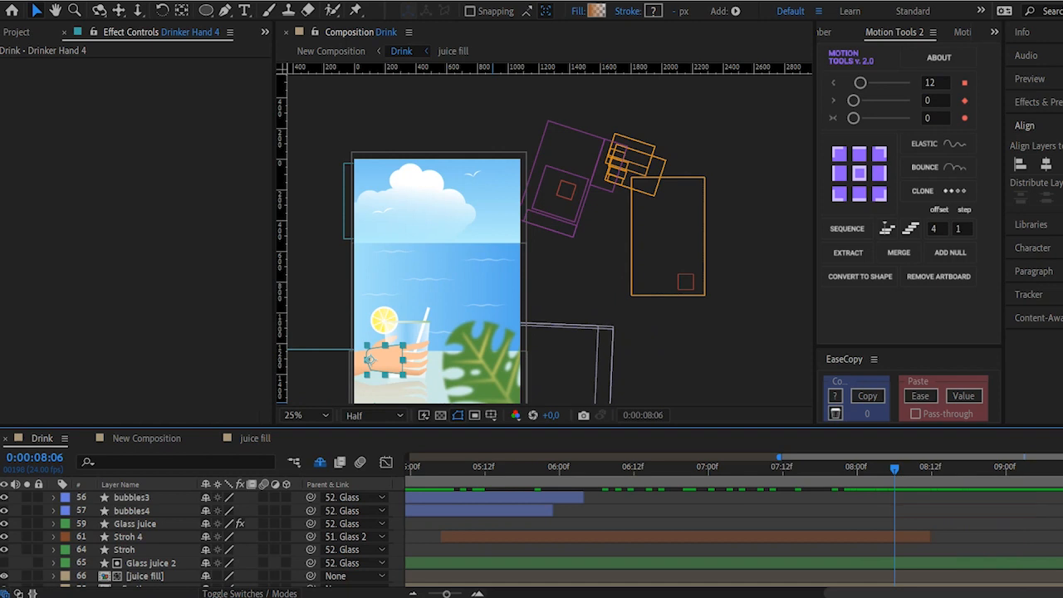
Select the bubbles3 layer and look through the neighbouring layers from Ice 1 down to Wave 2
{"action": "left_click", "coordinate": [132, 498]}
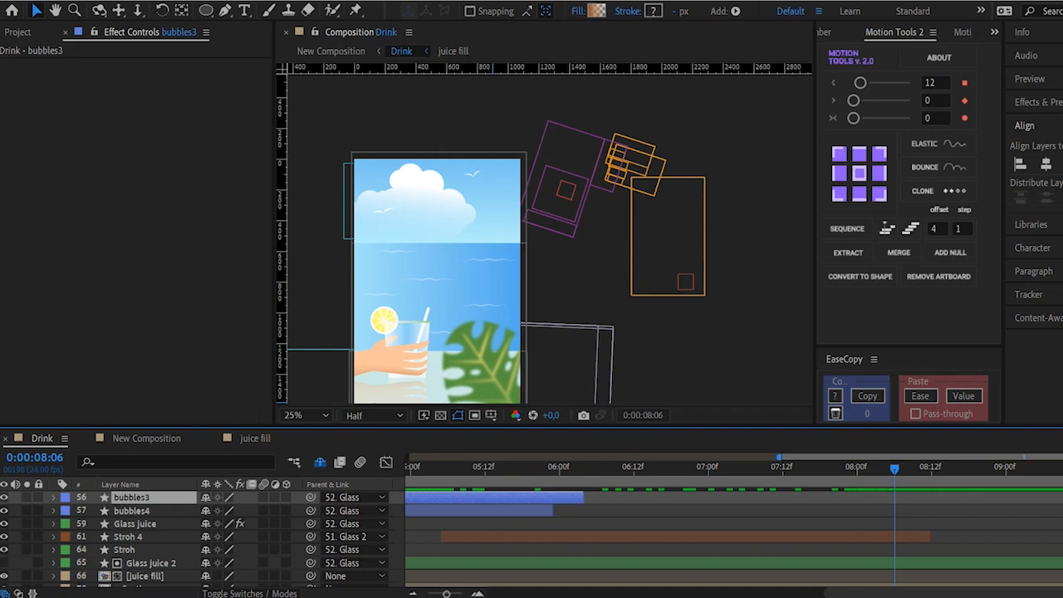
{"action": "scroll", "coordinate": [199, 536], "scroll_direction": "up", "scroll_amount": 3}
{"action": "scroll", "coordinate": [200, 535], "scroll_direction": "down", "scroll_amount": 3}
{"action": "scroll", "coordinate": [200, 535], "scroll_direction": "down", "scroll_amount": 7}
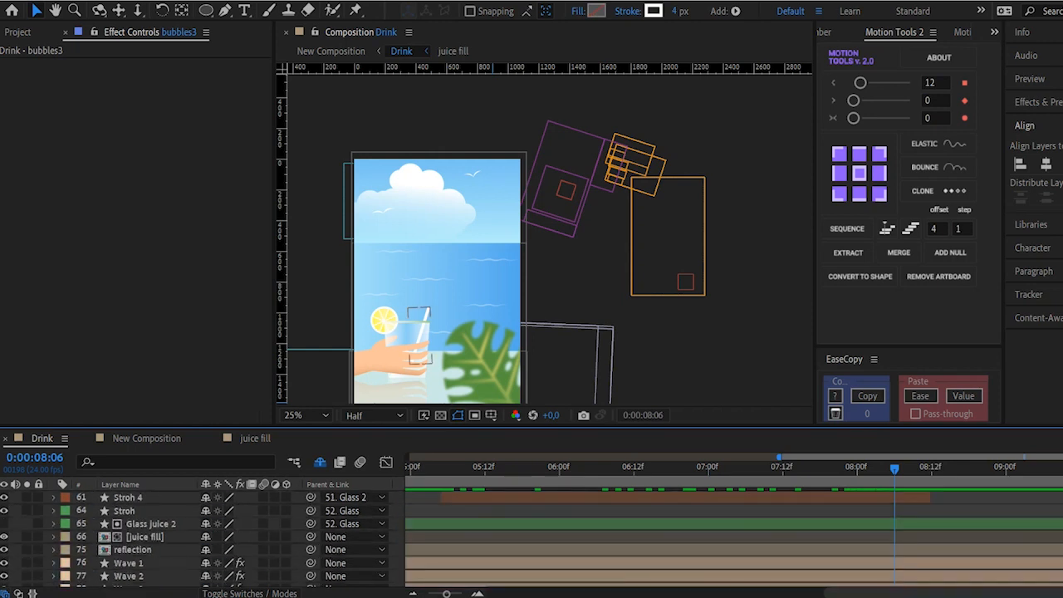
{"action": "scroll", "coordinate": [199, 536], "scroll_direction": "up", "scroll_amount": 7}
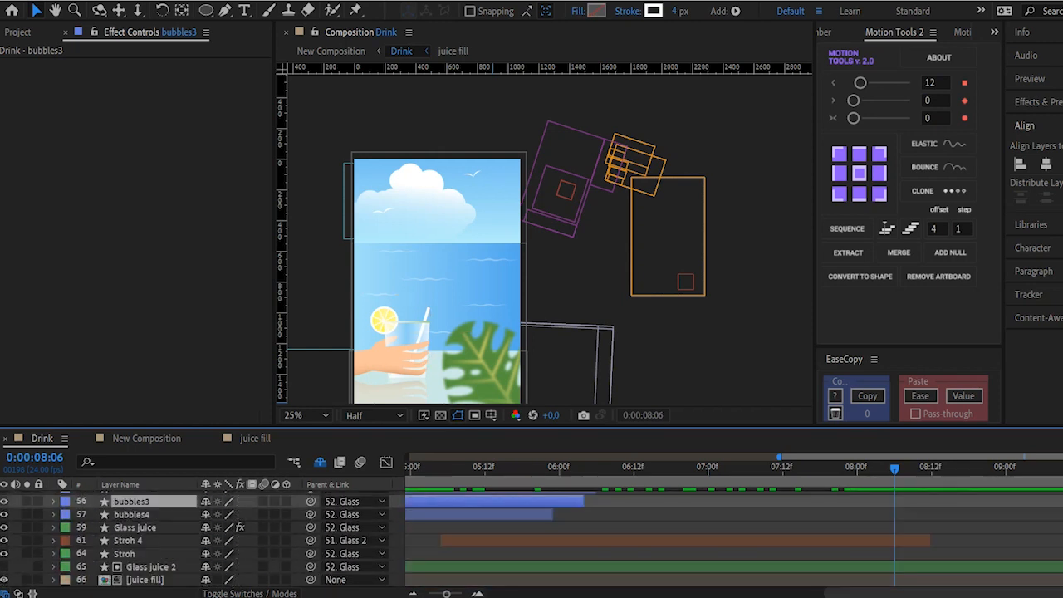
{"action": "scroll", "coordinate": [199, 536], "scroll_direction": "up", "scroll_amount": 5}
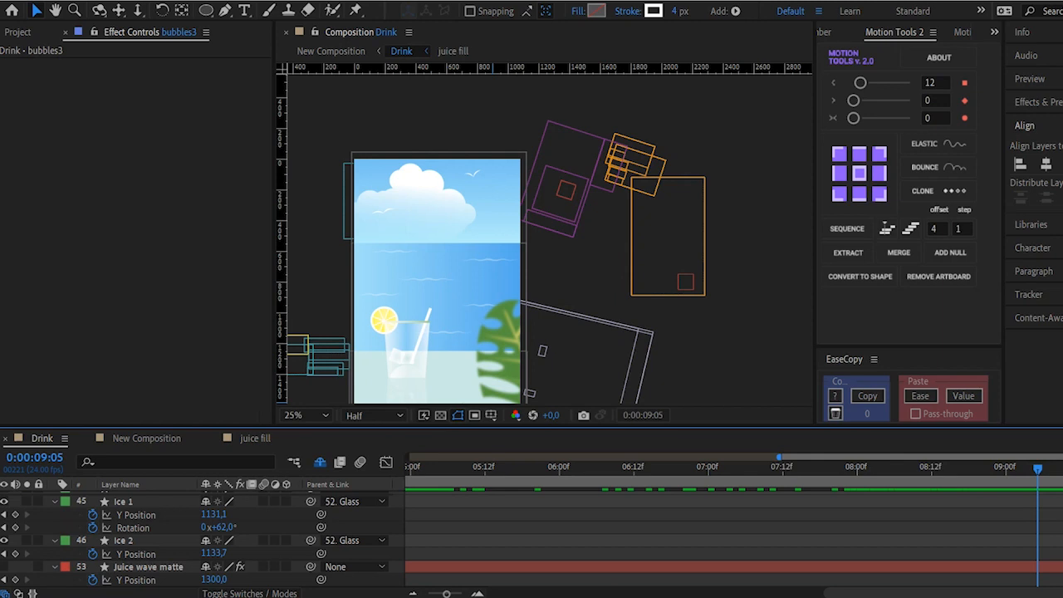
Select the Juice wave matte layer to check its Wave Warp effect, and look through the layers around it
{"action": "scroll", "coordinate": [199, 540], "scroll_direction": "down", "scroll_amount": 3}
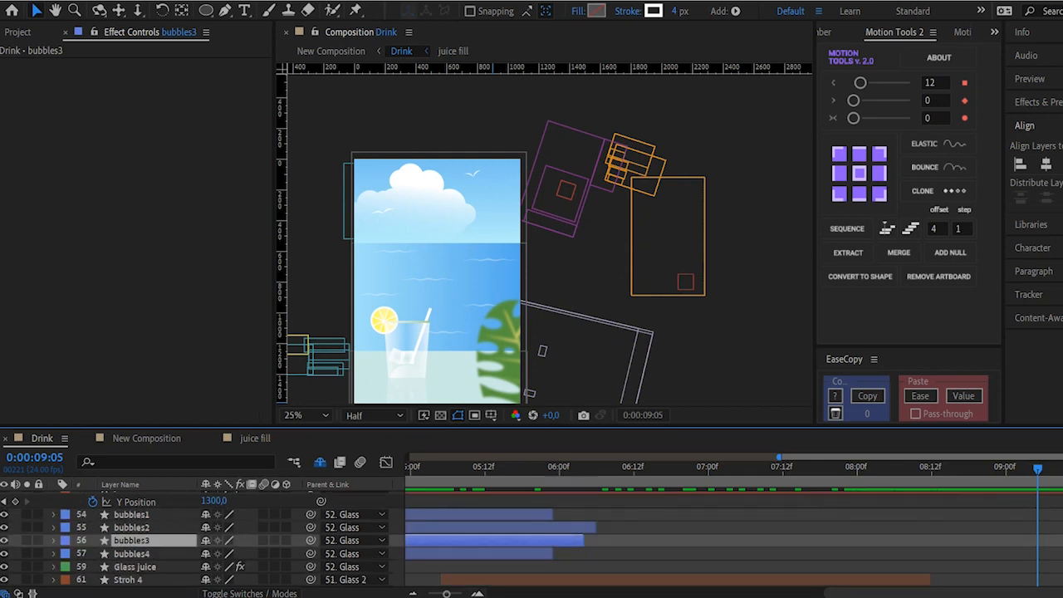
{"action": "scroll", "coordinate": [147, 532], "scroll_direction": "up", "scroll_amount": 1}
{"action": "left_click", "coordinate": [147, 527]}
{"action": "scroll", "coordinate": [147, 532], "scroll_direction": "down", "scroll_amount": 4}
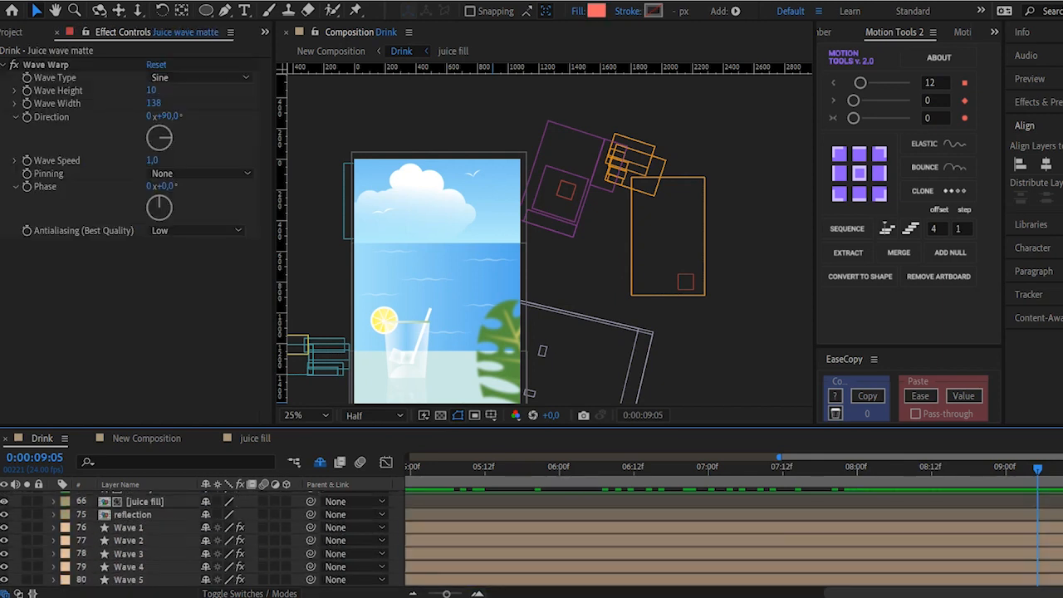
{"action": "scroll", "coordinate": [200, 539], "scroll_direction": "up", "scroll_amount": 3}
{"action": "scroll", "coordinate": [199, 540], "scroll_direction": "up", "scroll_amount": 10}
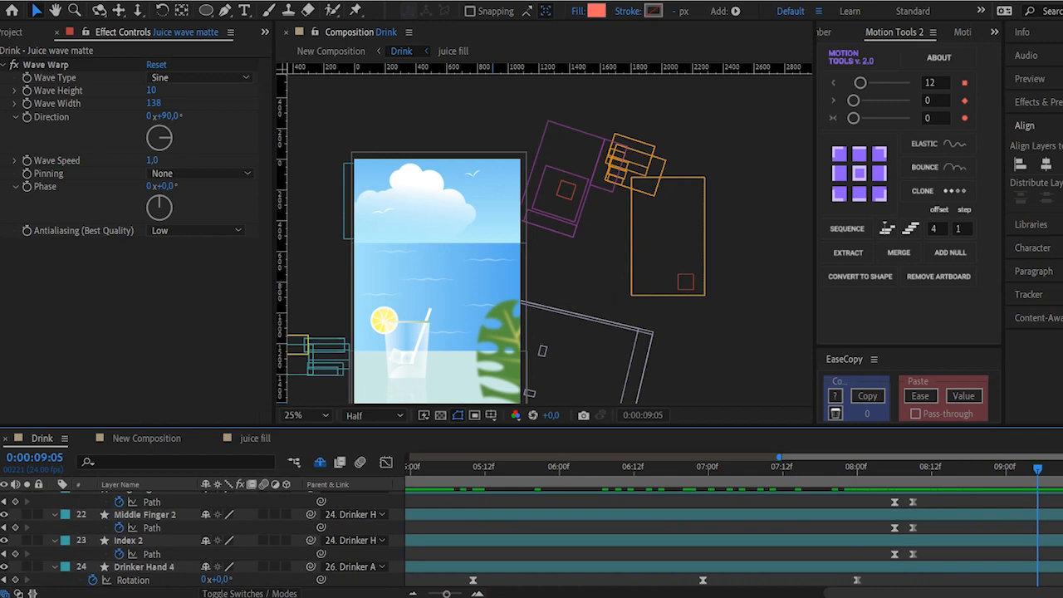
Reveal the Drinker Arm layer's X Position keyframes and scrub to 0:00:09:03
{"action": "left_click", "coordinate": [139, 502]}
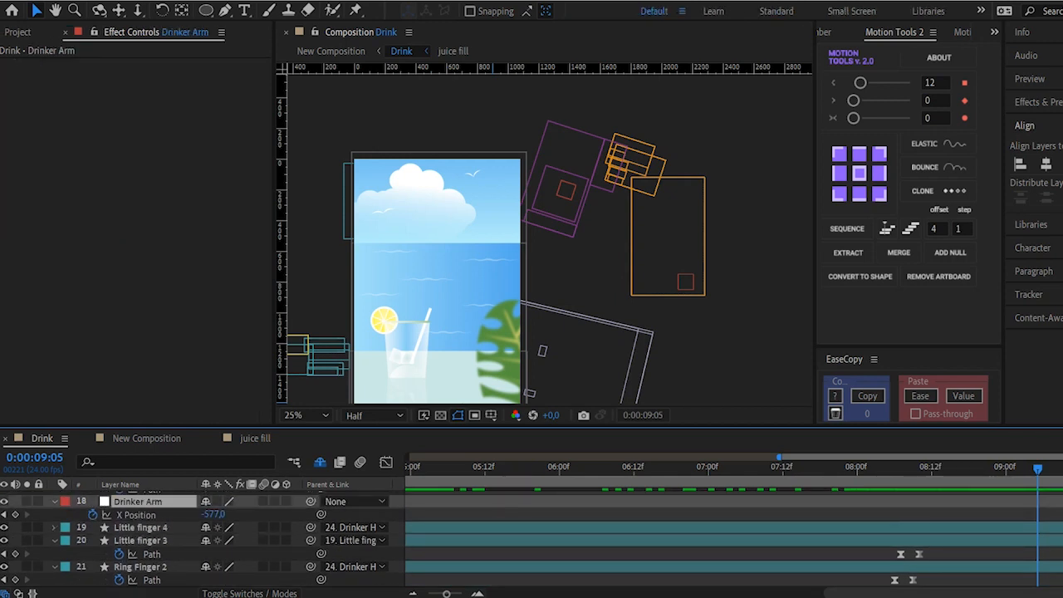
{"action": "key", "text": "u"}
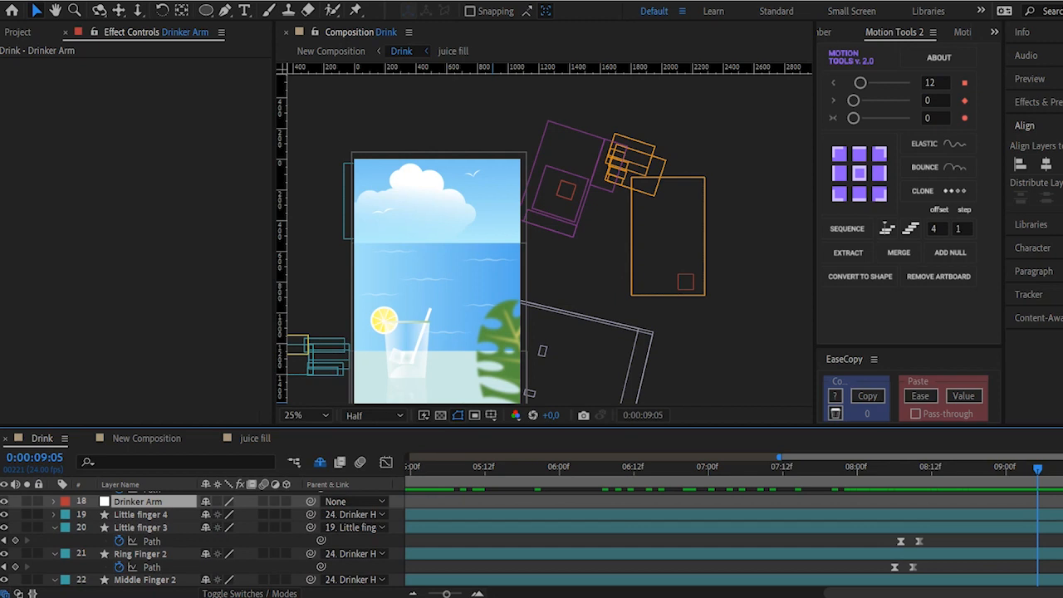
{"action": "scroll", "coordinate": [532, 540], "scroll_direction": "up", "scroll_amount": 1}
{"action": "key", "text": "u"}
{"action": "scroll", "coordinate": [532, 540], "scroll_direction": "down", "scroll_amount": 1}
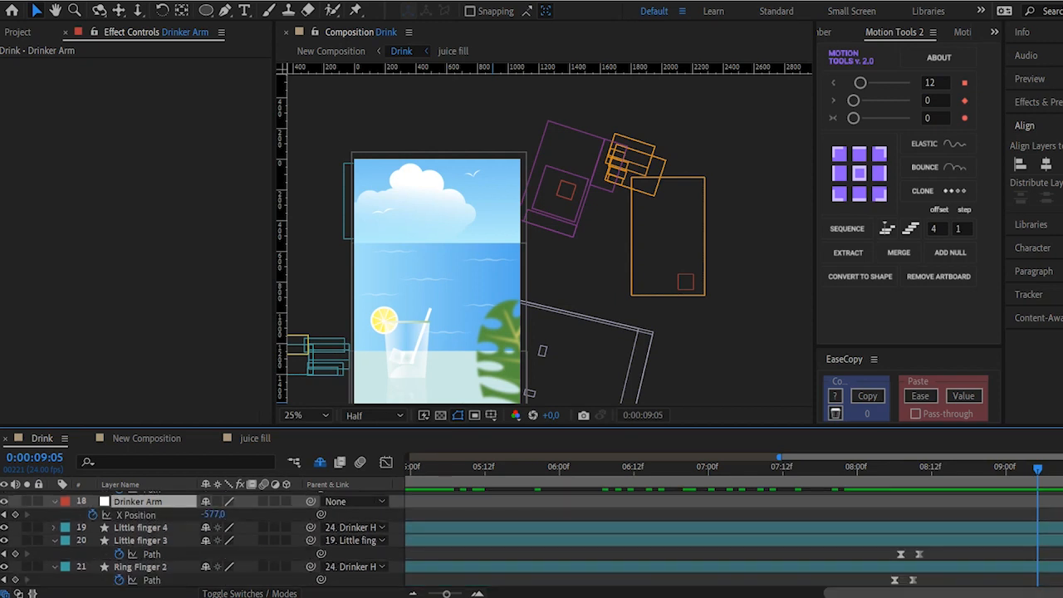
{"action": "mouse_move", "coordinate": [1037, 469]}
{"action": "left_mouse_down"}
{"action": "mouse_move", "coordinate": [889, 469]}
{"action": "mouse_move", "coordinate": [1025, 469]}
{"action": "left_mouse_up"}
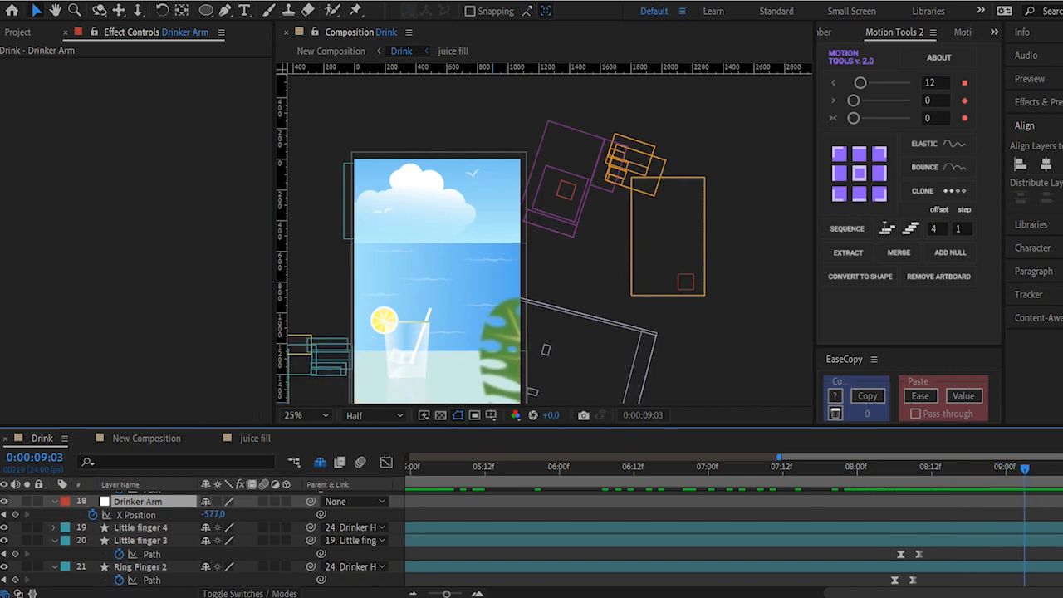
Select the Little finger 4 layer, look through the server and drinker hand layers with shy layers shown, and hide the shy layers again
{"action": "scroll", "coordinate": [531, 531], "scroll_direction": "up", "scroll_amount": 2}
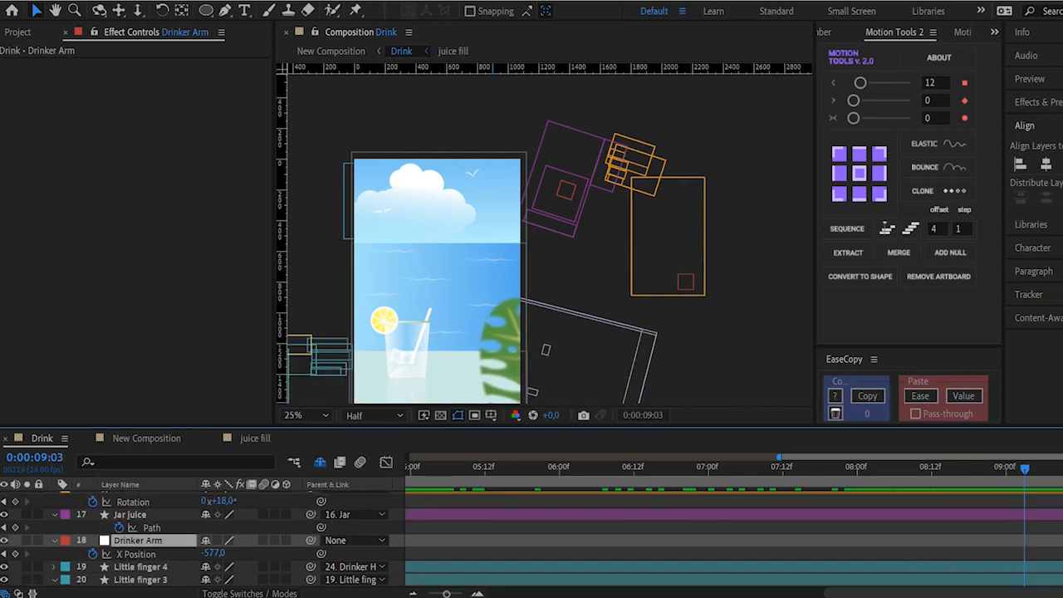
{"action": "scroll", "coordinate": [531, 540], "scroll_direction": "down", "scroll_amount": 1}
{"action": "left_click", "coordinate": [141, 528]}
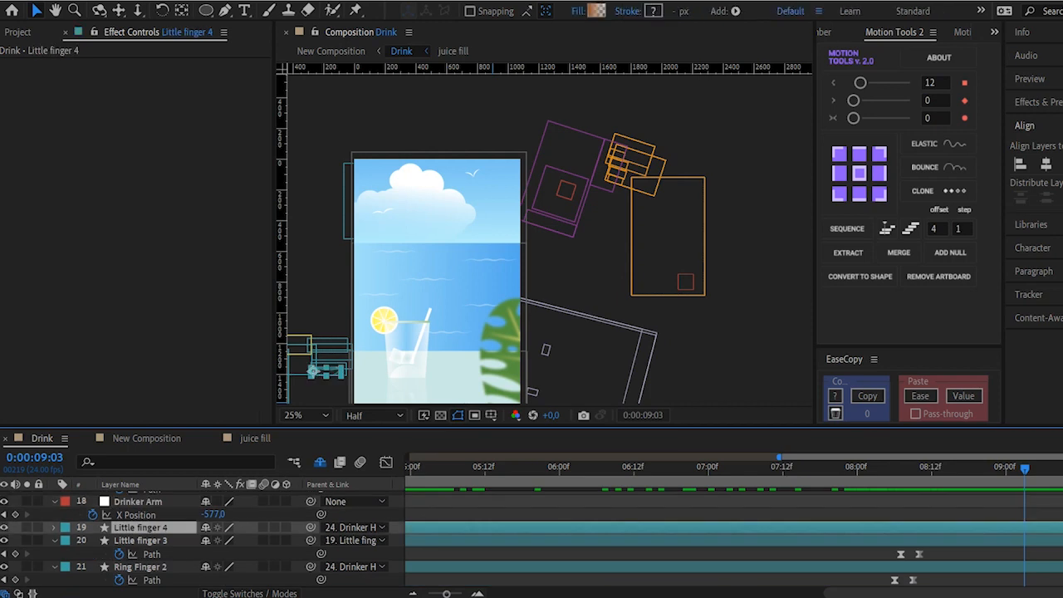
{"action": "scroll", "coordinate": [199, 540], "scroll_direction": "up", "scroll_amount": 10}
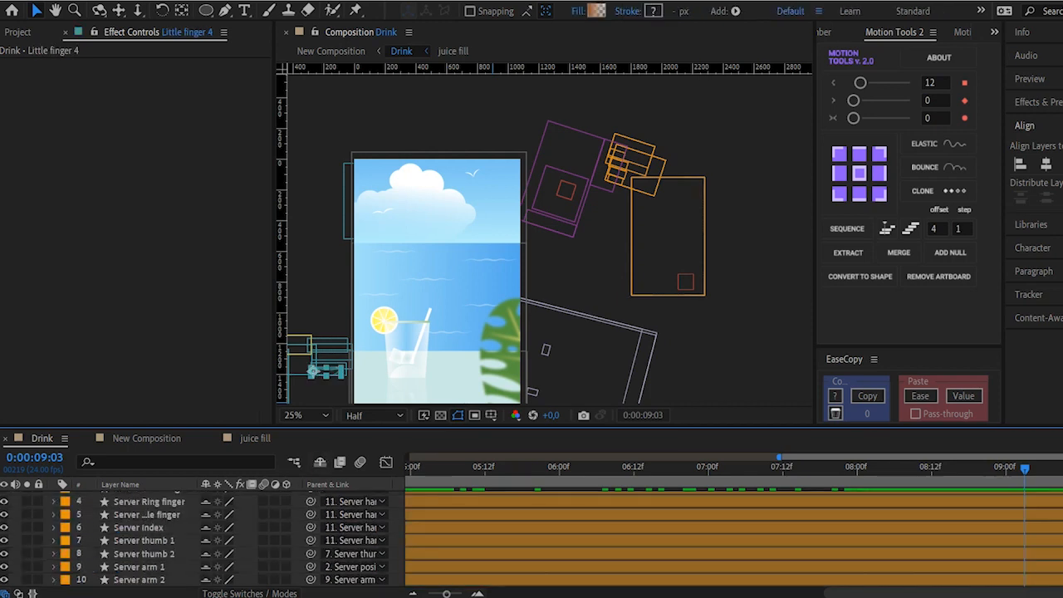
{"action": "scroll", "coordinate": [200, 540], "scroll_direction": "down", "scroll_amount": 10}
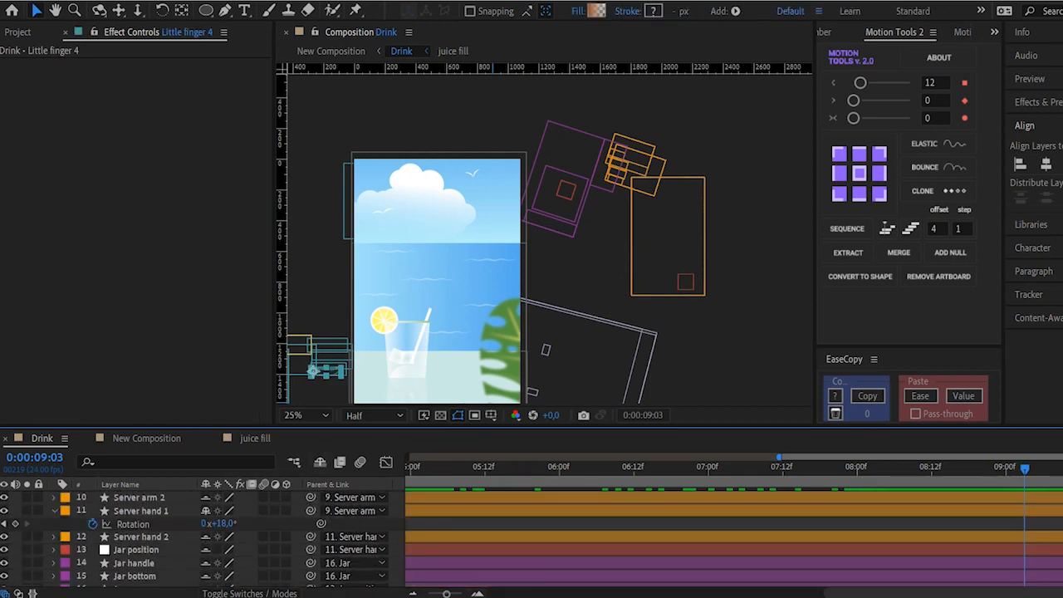
{"action": "left_click", "coordinate": [139, 511]}
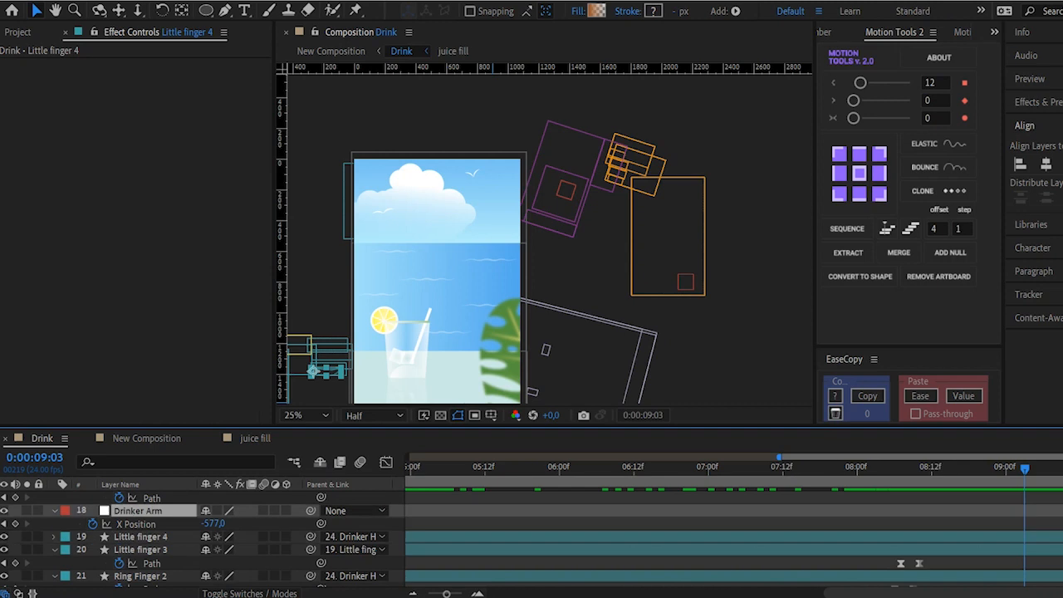
{"action": "left_click", "coordinate": [140, 536]}
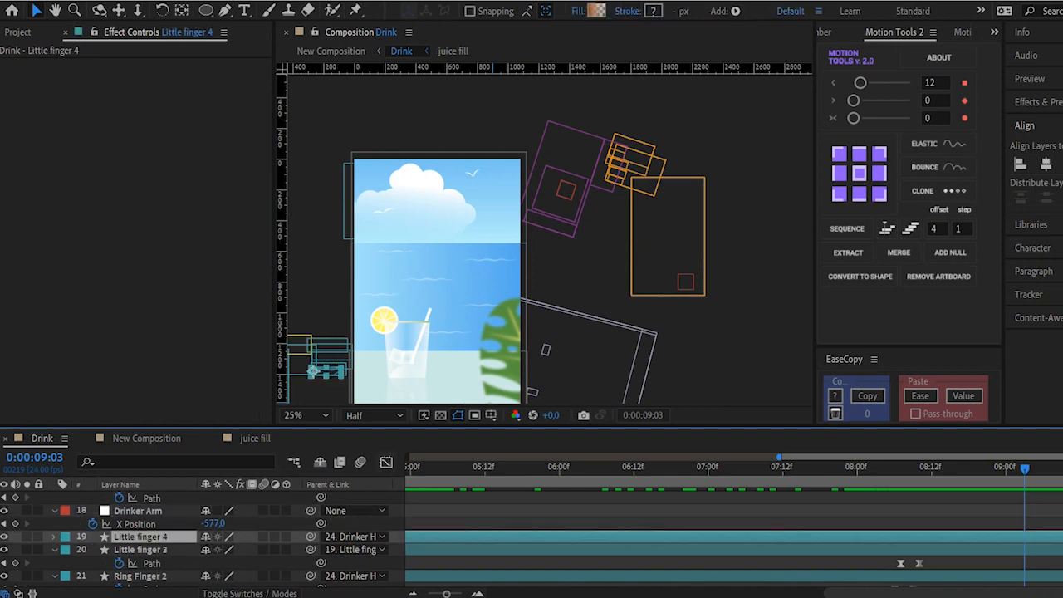
{"action": "left_click", "coordinate": [320, 462]}
{"action": "scroll", "coordinate": [199, 540], "scroll_direction": "down", "scroll_amount": 4}
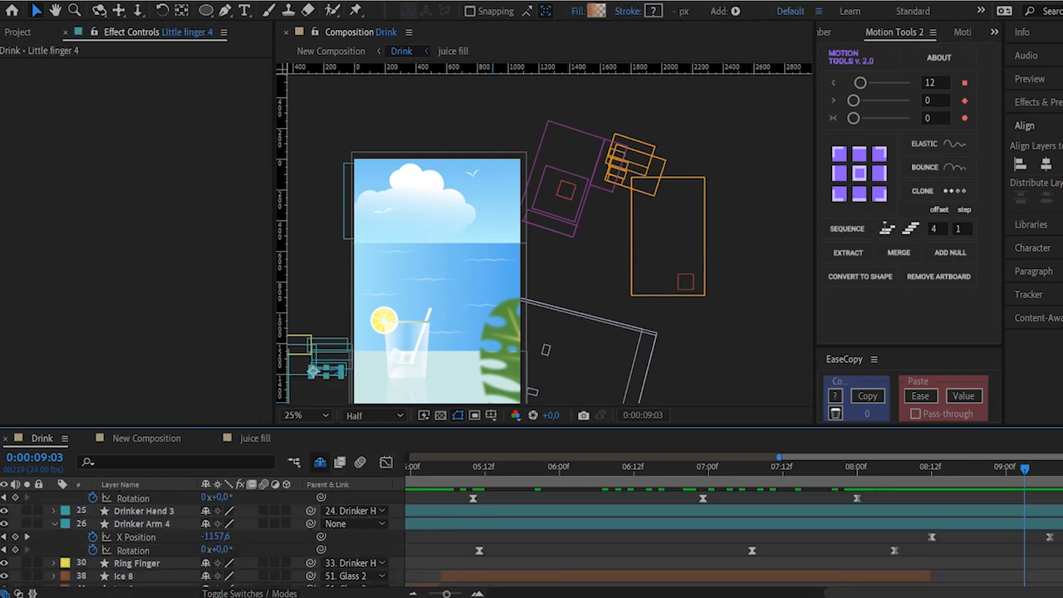
Select Drinker Arm 4, preview the hand leaving the scene until 0:00:09:07, and scrub back to 0:00:08:18
{"action": "left_click", "coordinate": [142, 524]}
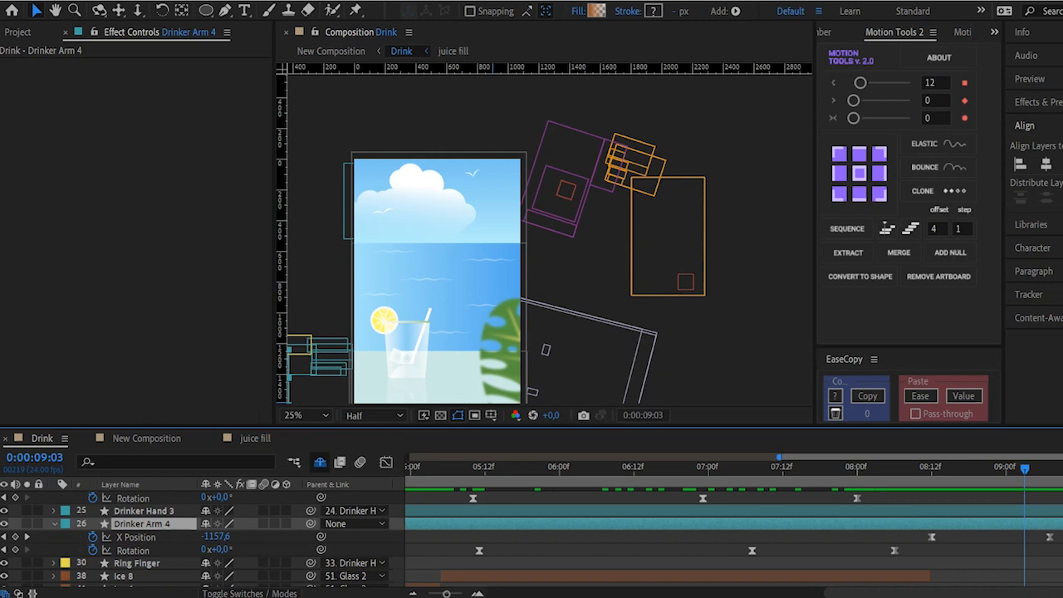
{"action": "key", "text": "space"}
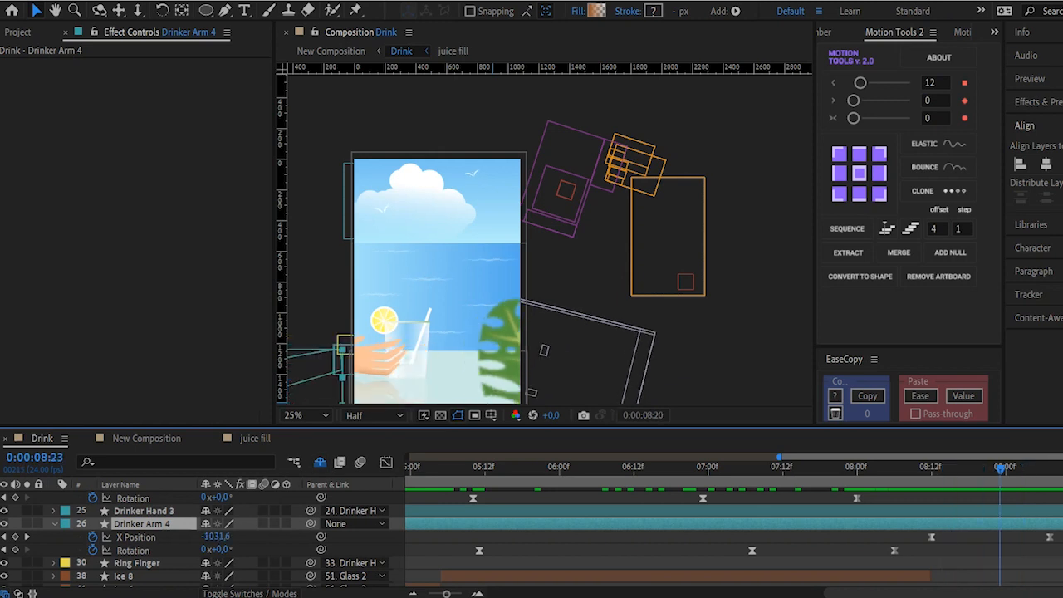
{"action": "key", "text": "space"}
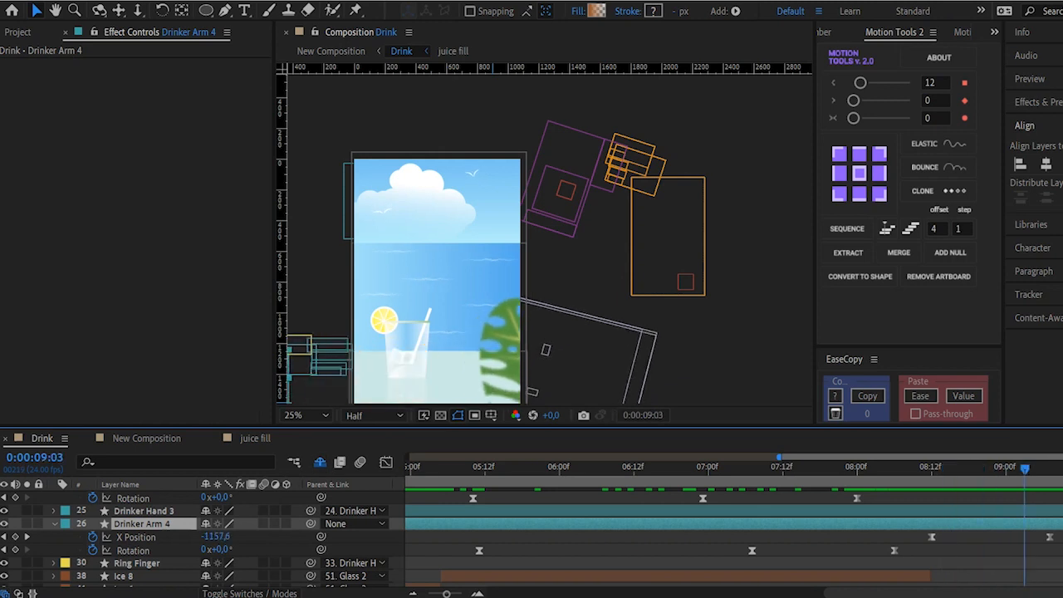
{"action": "key", "text": "space"}
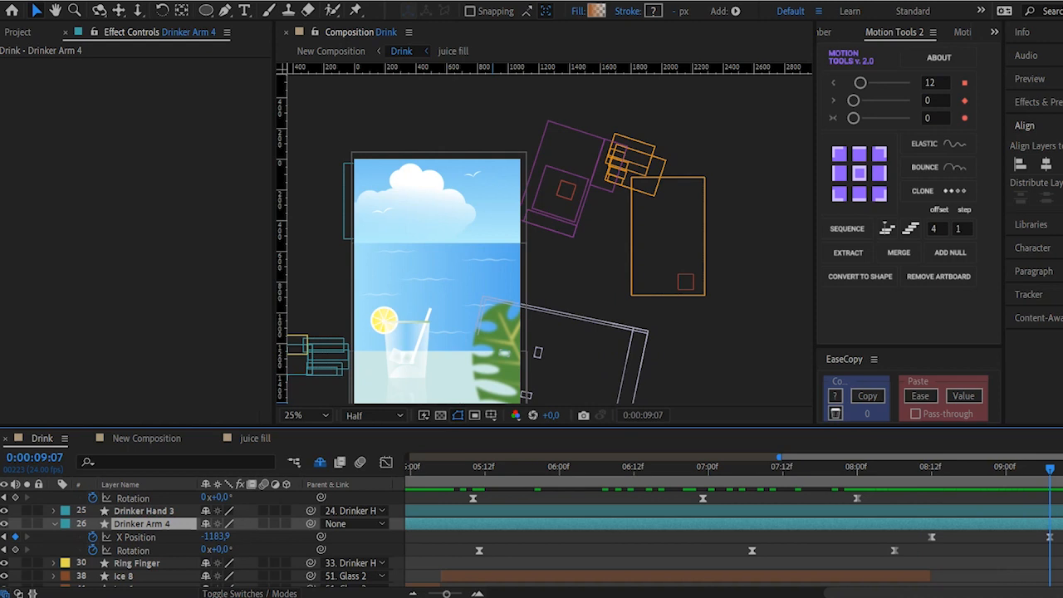
{"action": "left_click_drag", "start_coordinate": [862, 469], "coordinate": [970, 469]}
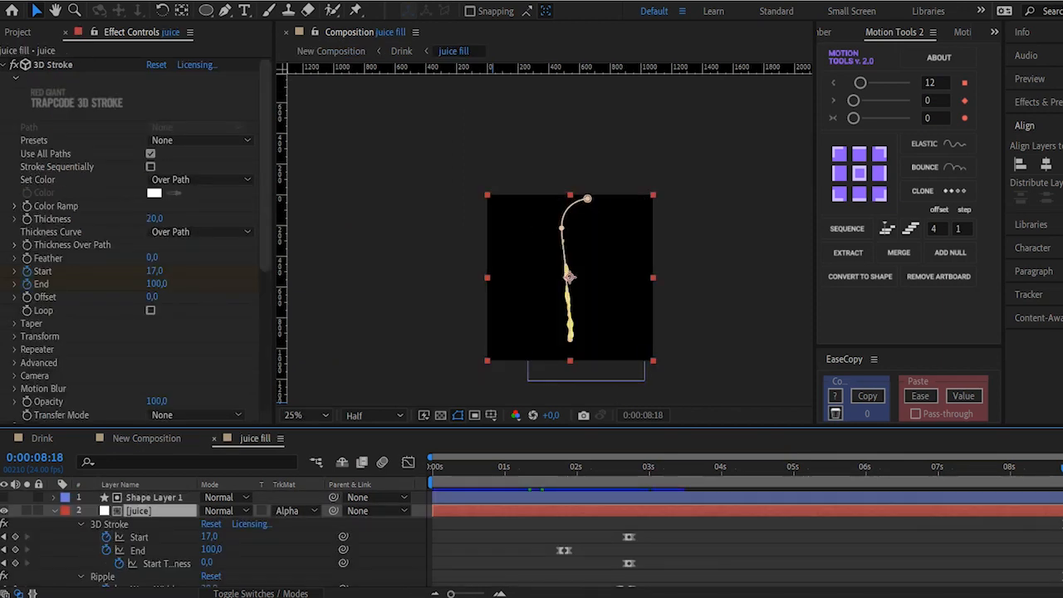
Close the juice fill composition and select the reflection layer in the Drink composition
{"action": "key", "text": "ctrl+w"}
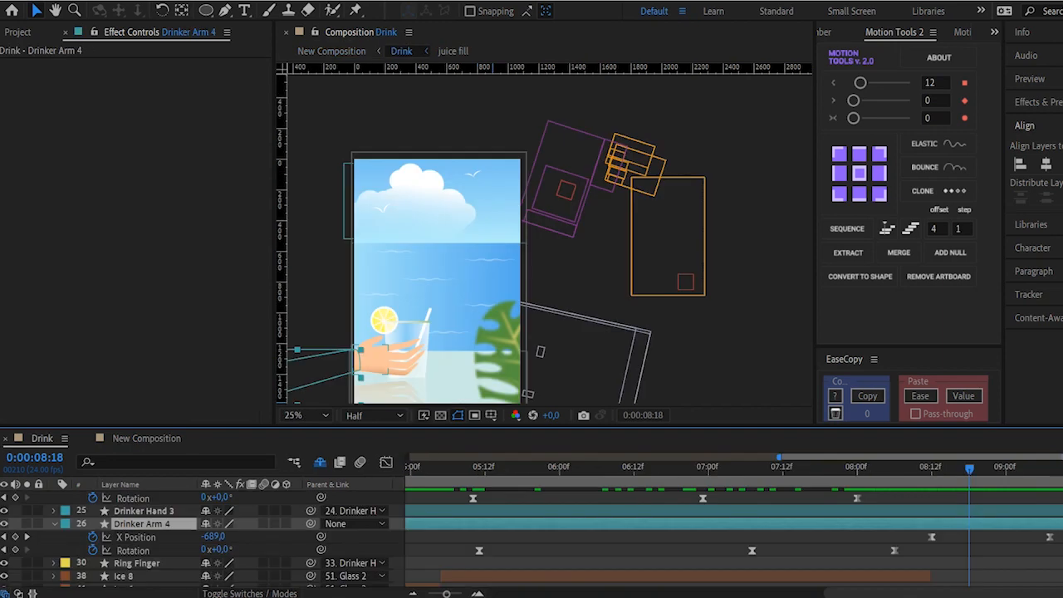
{"action": "scroll", "coordinate": [166, 535], "scroll_direction": "down", "scroll_amount": 10}
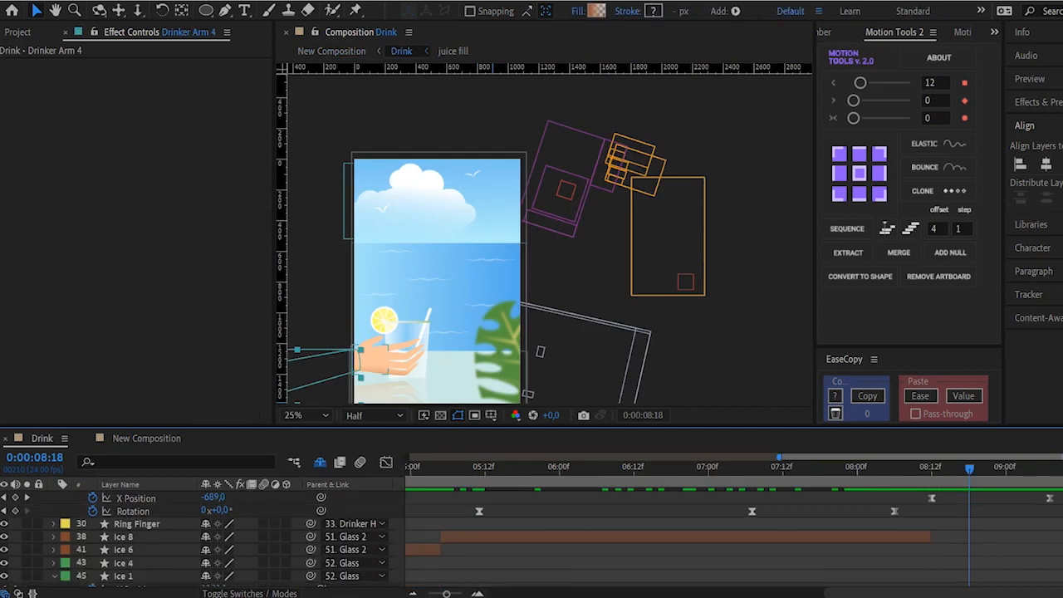
{"action": "scroll", "coordinate": [166, 535], "scroll_direction": "up", "scroll_amount": 5}
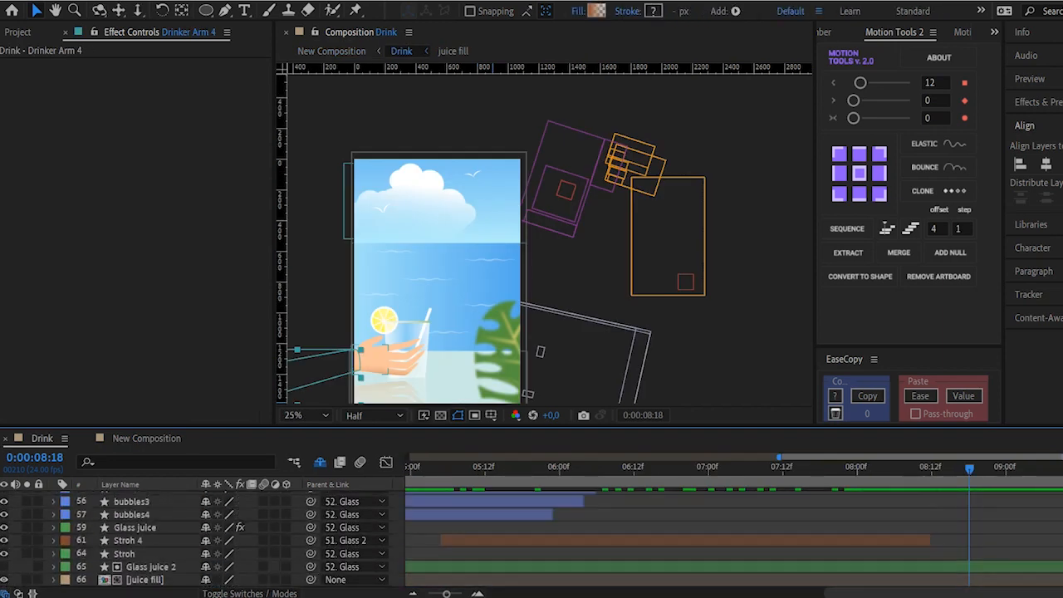
{"action": "scroll", "coordinate": [145, 541], "scroll_direction": "down", "scroll_amount": 1}
{"action": "left_click", "coordinate": [145, 541]}
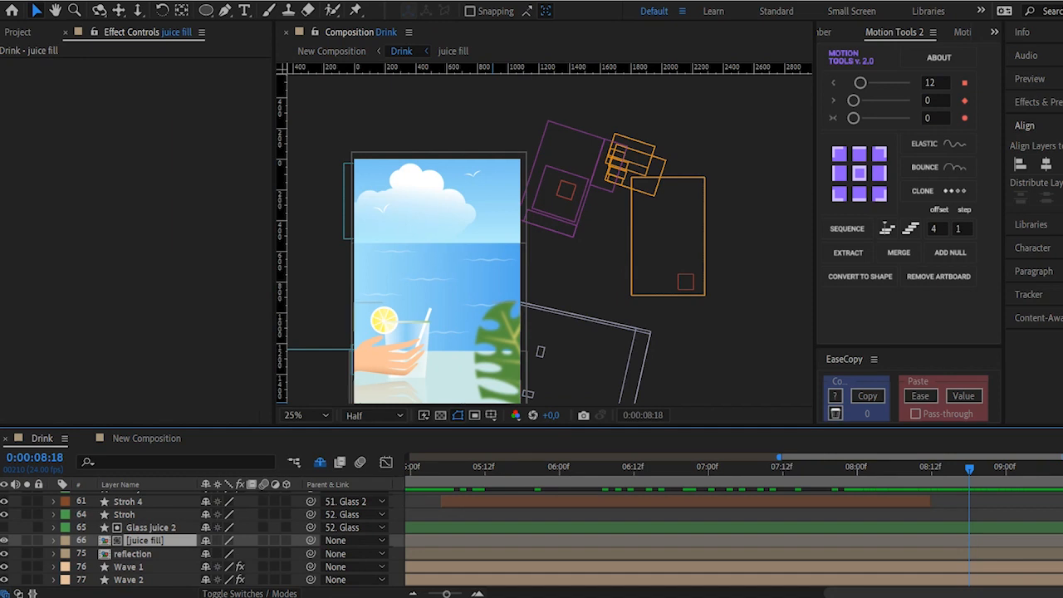
{"action": "left_click", "coordinate": [133, 554]}
{"action": "left_click", "coordinate": [145, 541]}
{"action": "left_click", "coordinate": [149, 528]}
{"action": "left_click", "coordinate": [135, 554]}
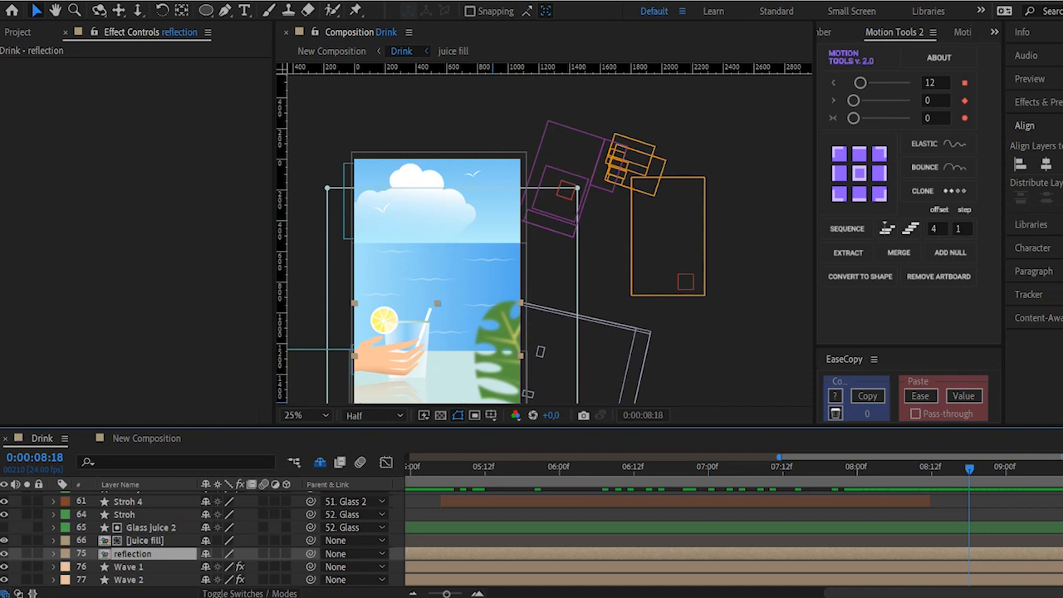
Reveal the reflection layer's mask and select Mask 1 to examine its outline around the glass and hand reflection
{"action": "scroll", "coordinate": [492, 274], "scroll_direction": "down", "scroll_amount": 2}
{"action": "scroll", "coordinate": [493, 274], "scroll_direction": "up", "scroll_amount": 1}
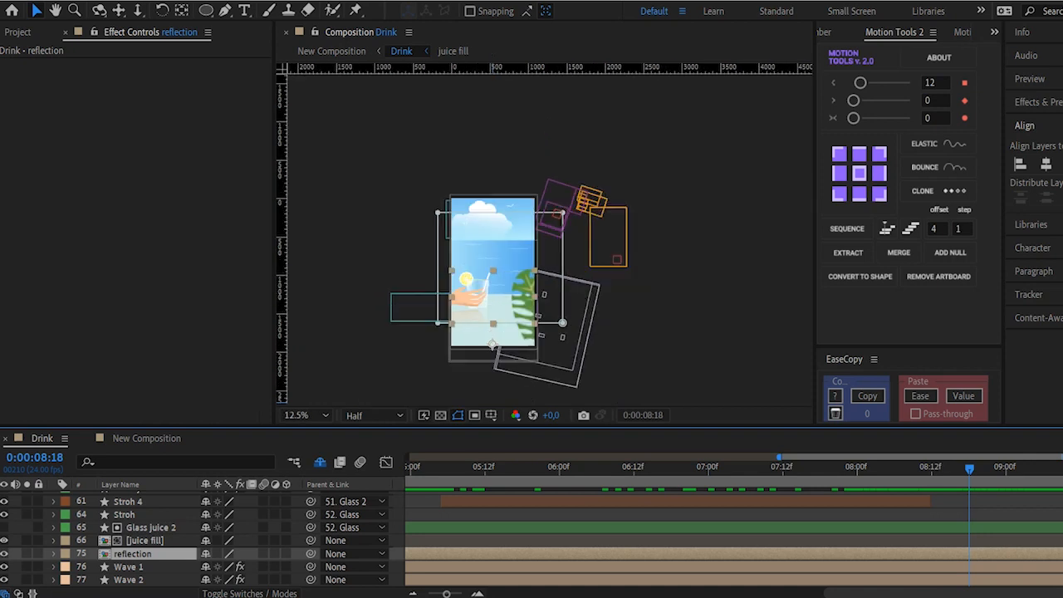
{"action": "scroll", "coordinate": [547, 237], "scroll_direction": "up", "scroll_amount": 1}
{"action": "key", "text": "space"}
{"action": "left_click_drag", "start_coordinate": [492, 282], "coordinate": [489, 181]}
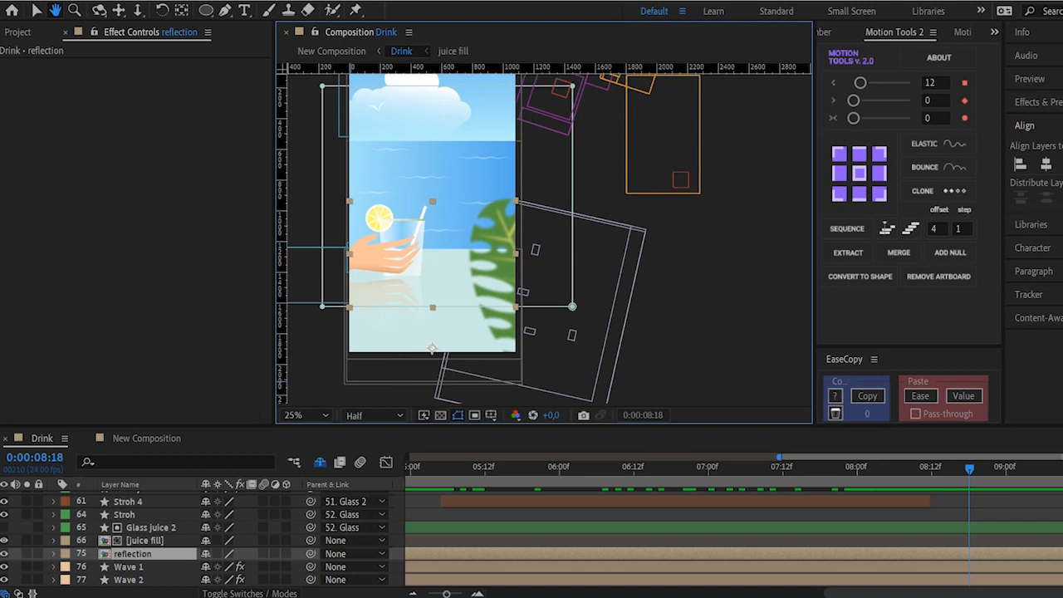
{"action": "key", "text": "m"}
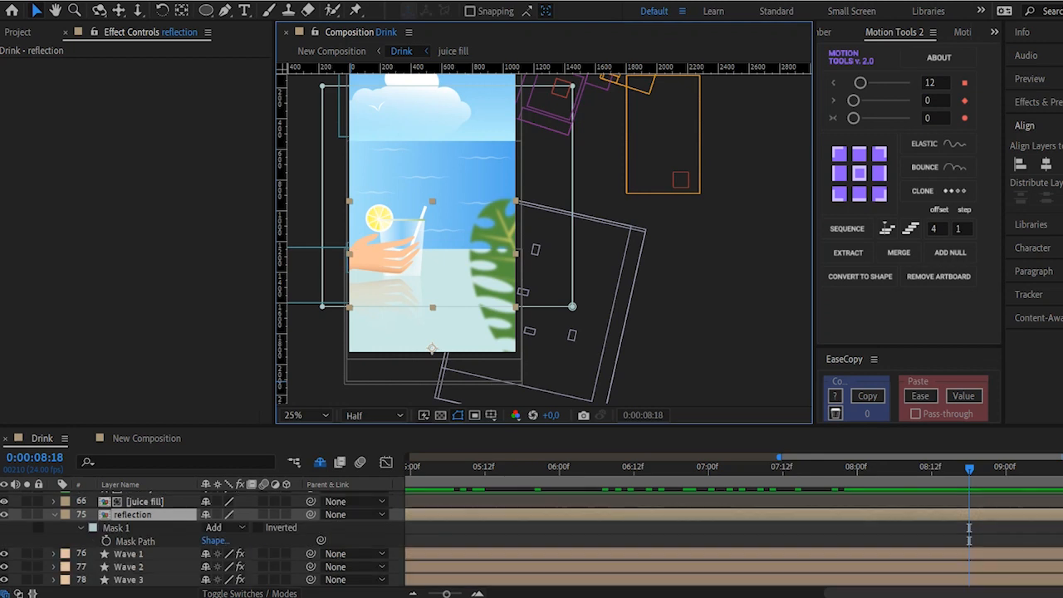
{"action": "left_click", "coordinate": [116, 528]}
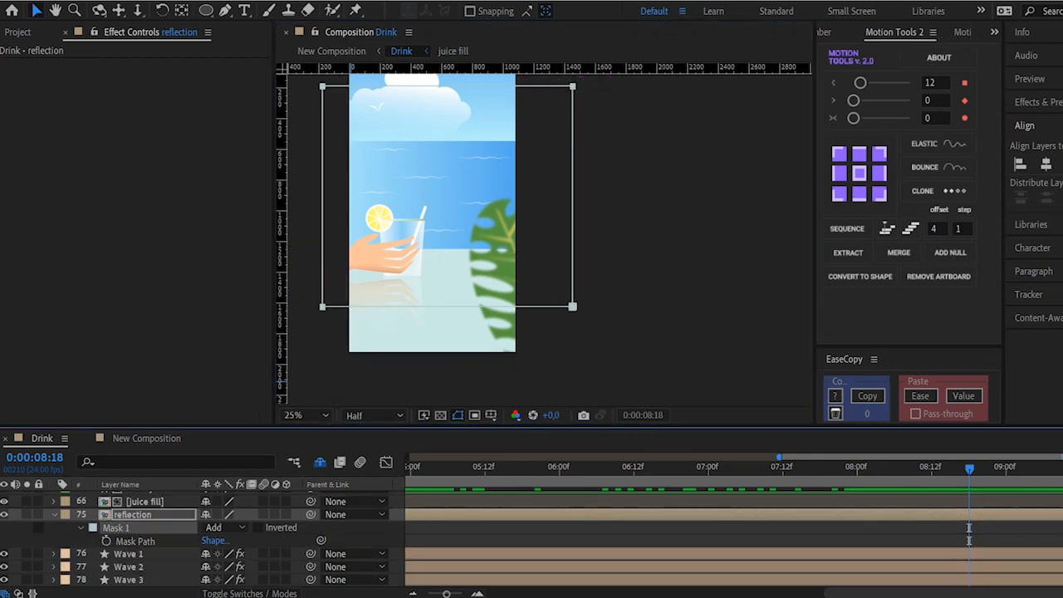